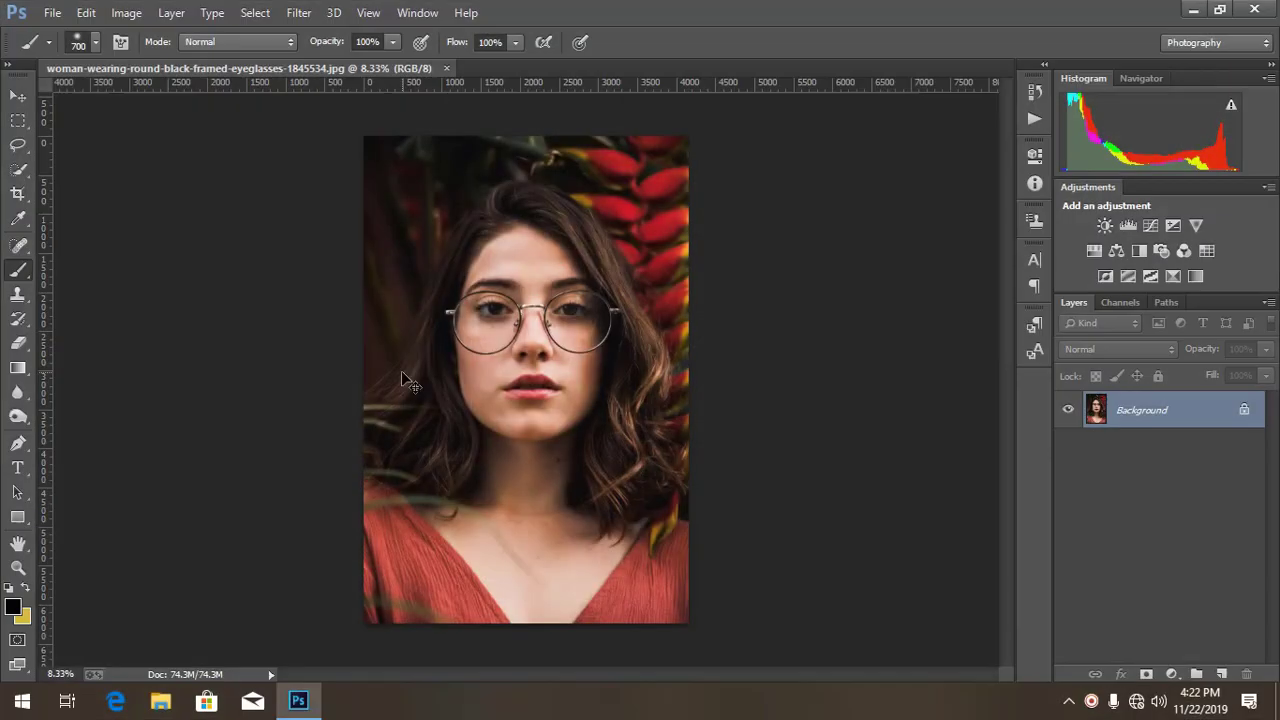
# - Crop the portrait, raising the bottom edge over the chest and lowering the top slightly
pyautogui.hotkey('ctrl', '+')
pyautogui.hotkey('ctrl', '-')
pyautogui.click(18, 194)
pyautogui.moveTo(529, 627); pyautogui.dragTo(525, 581)
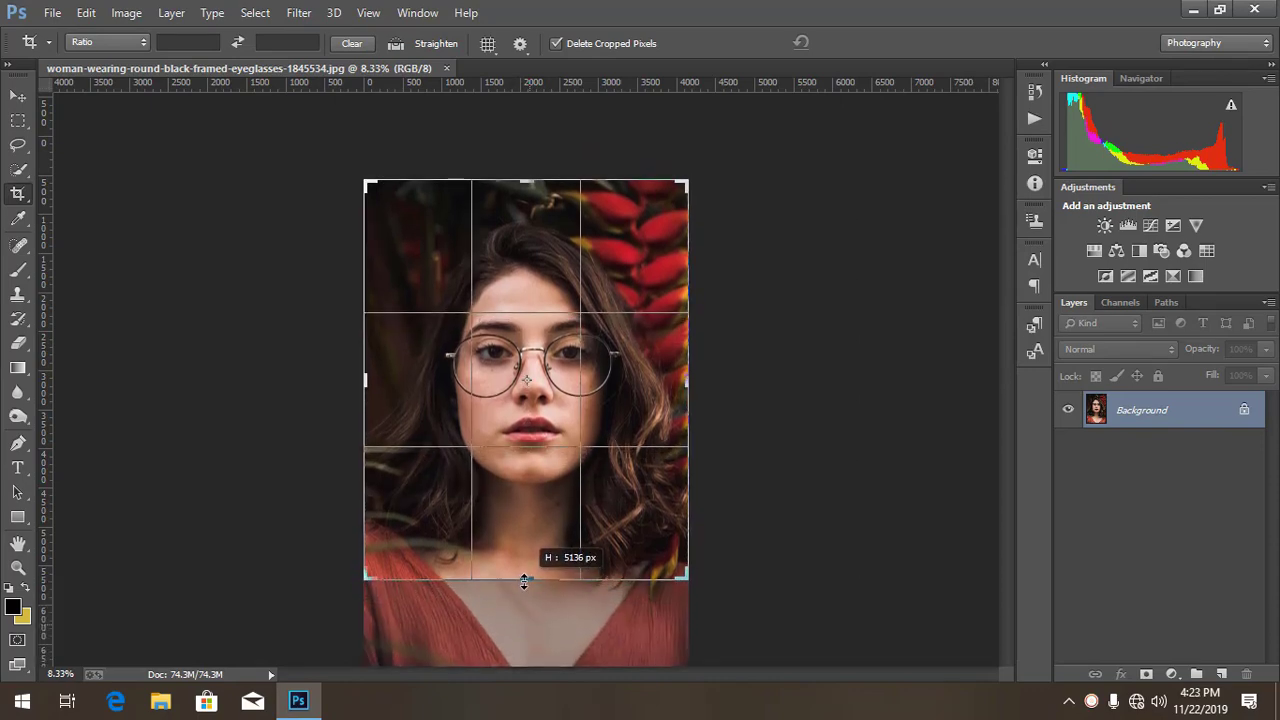
pyautogui.moveTo(524, 177); pyautogui.dragTo(526, 185)
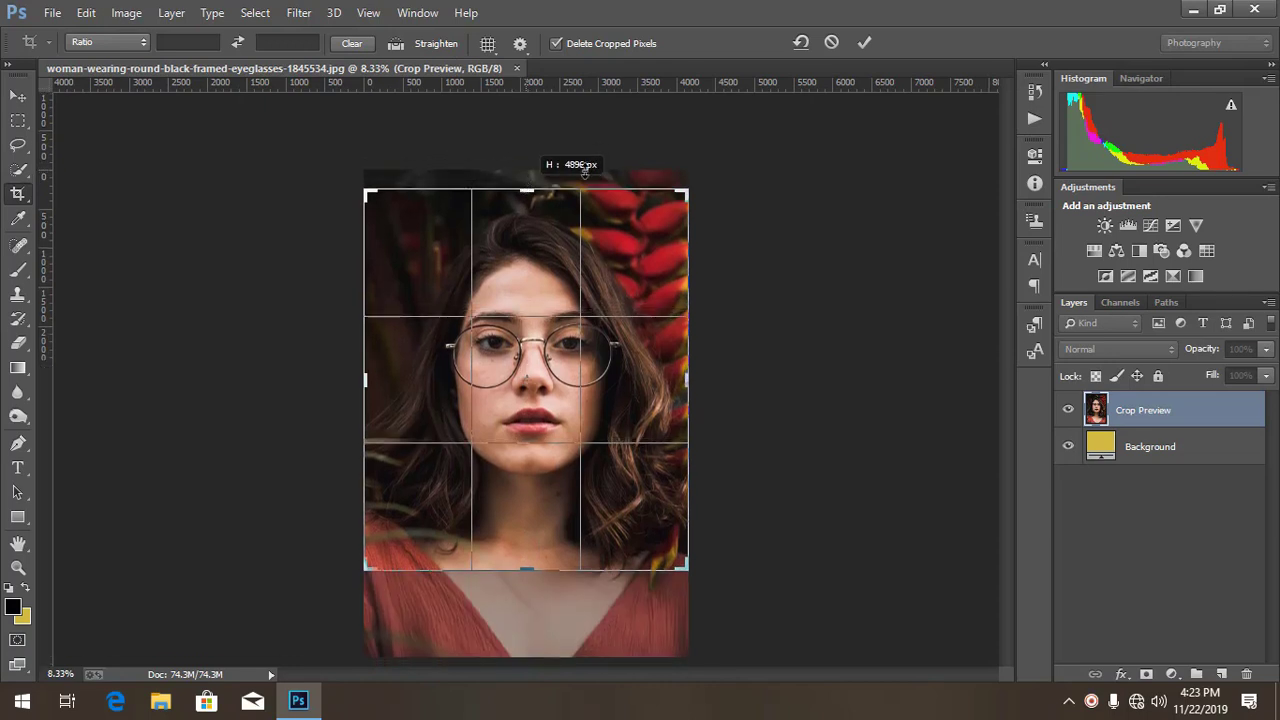
pyautogui.moveTo(526, 185); pyautogui.dragTo(526, 188)
pyautogui.click(864, 42)
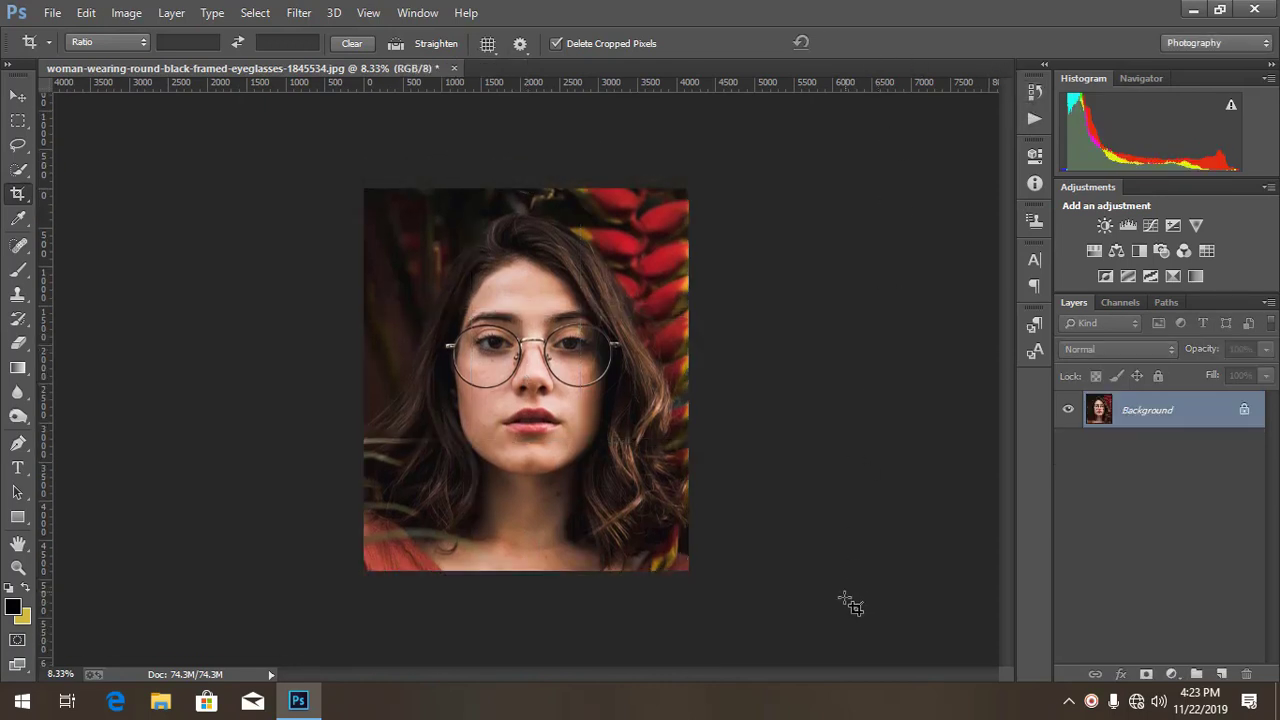
# - Add an empty layer, choose the Brush, and set the foreground colour to dark grey 111111
pyautogui.hotkey('ctrl', '+')
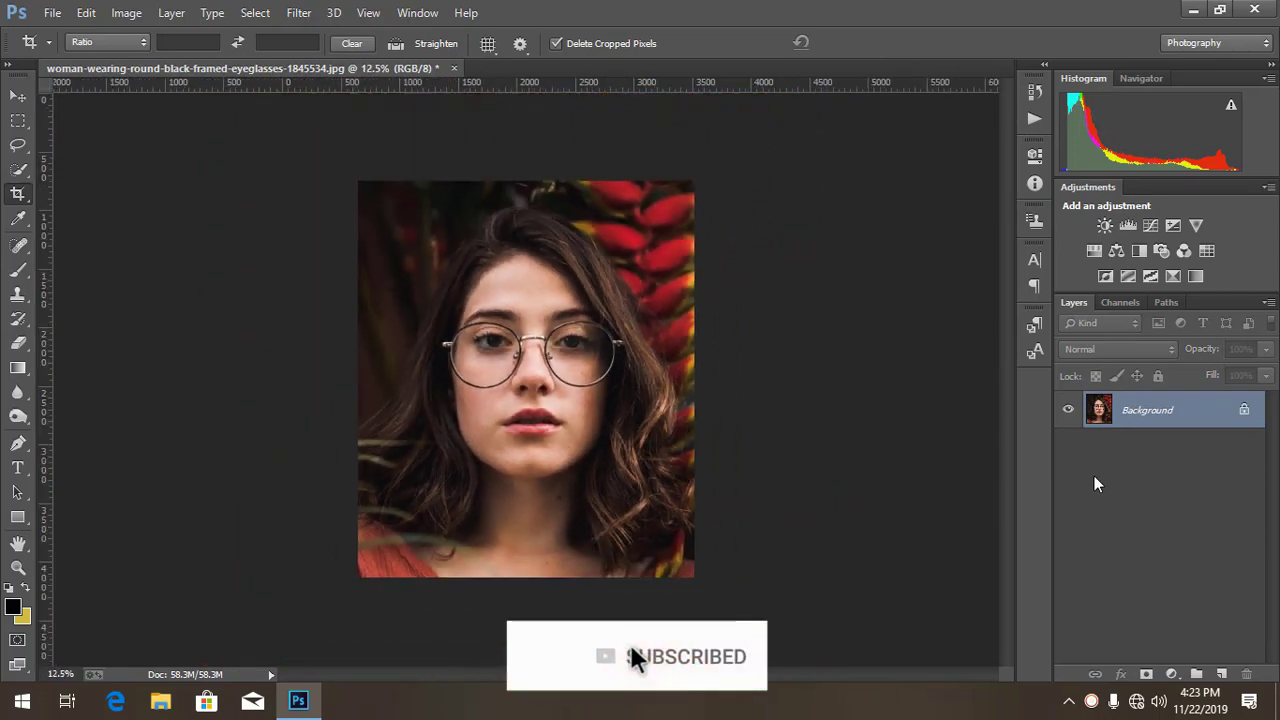
pyautogui.hotkey('ctrl', '-')
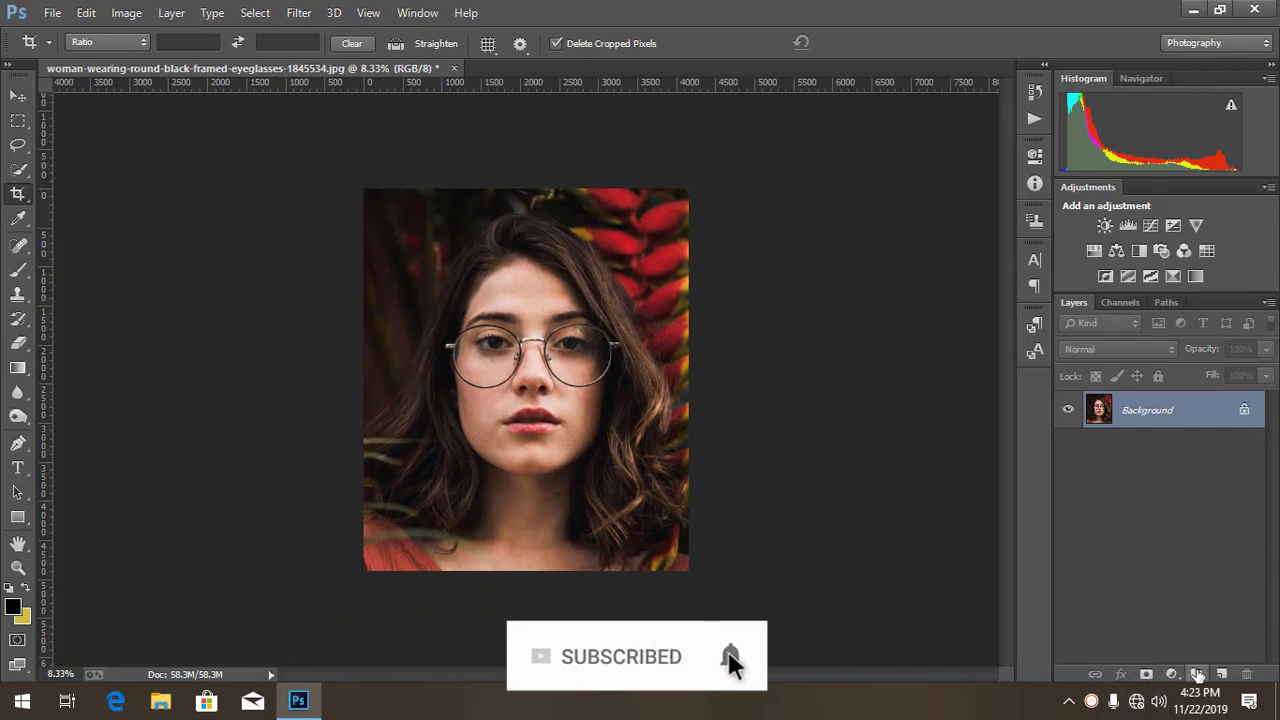
pyautogui.click(1219, 675)
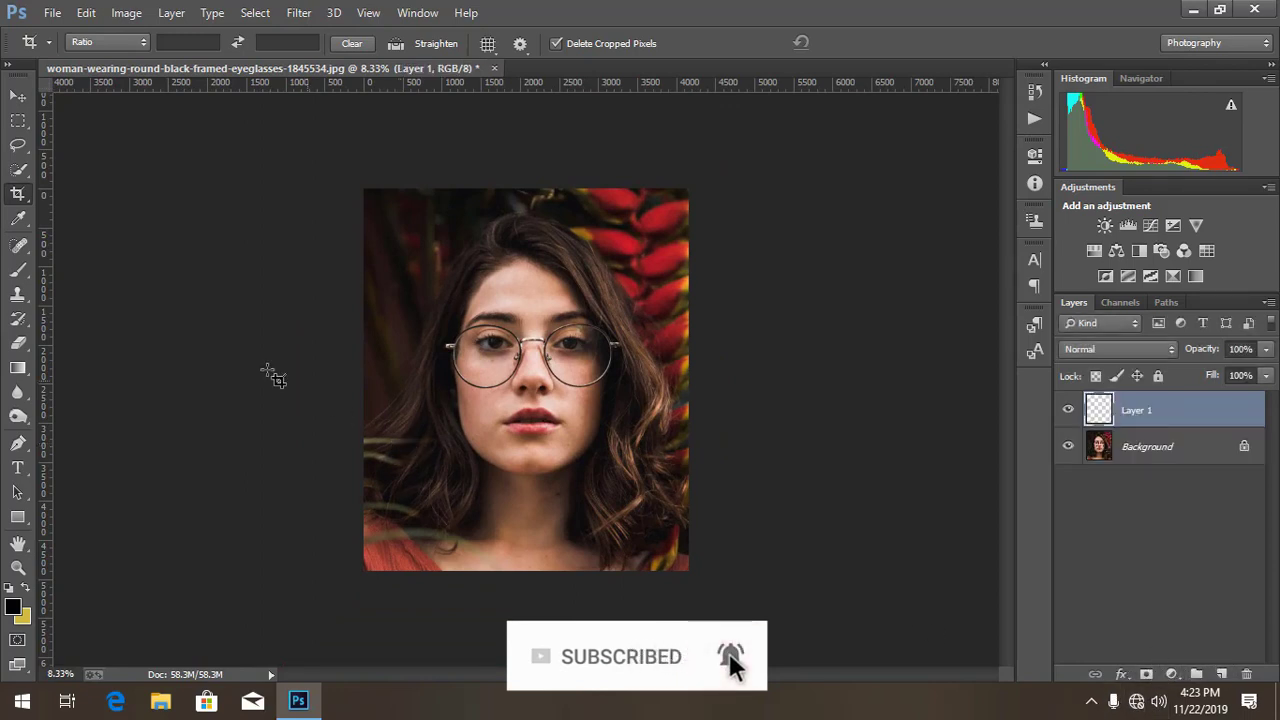
pyautogui.click(18, 270)
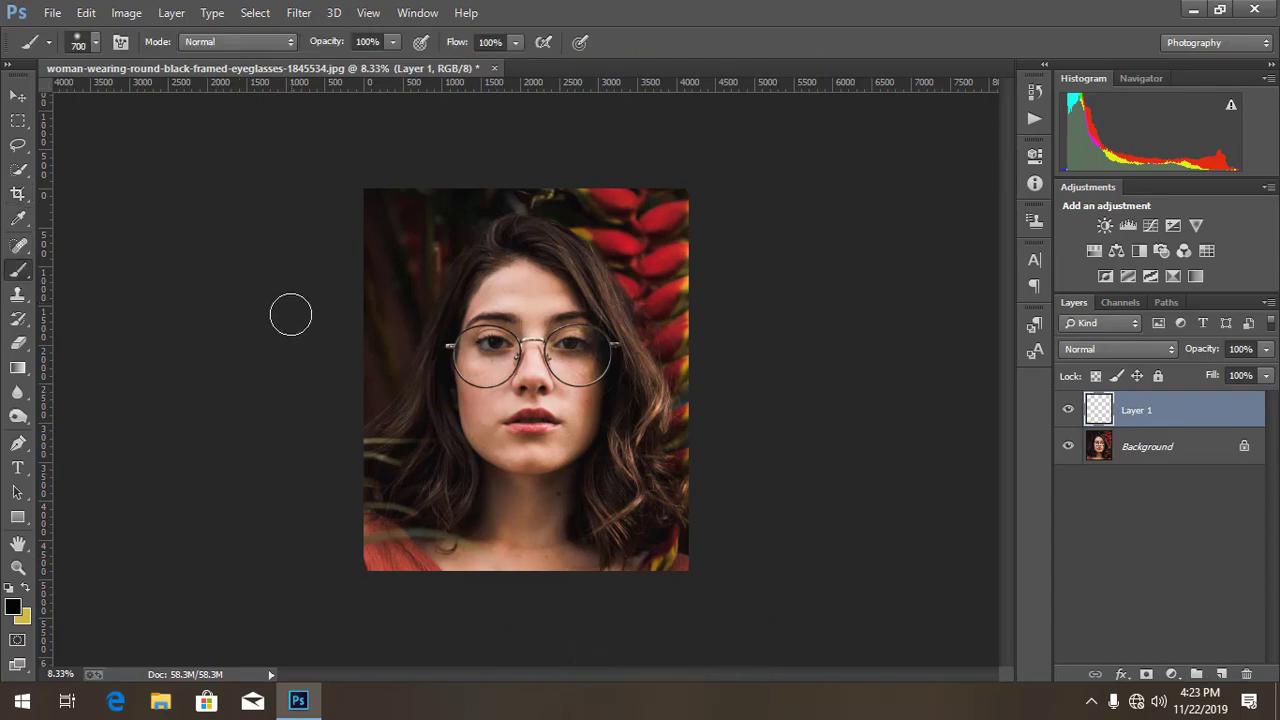
pyautogui.click(13, 608)
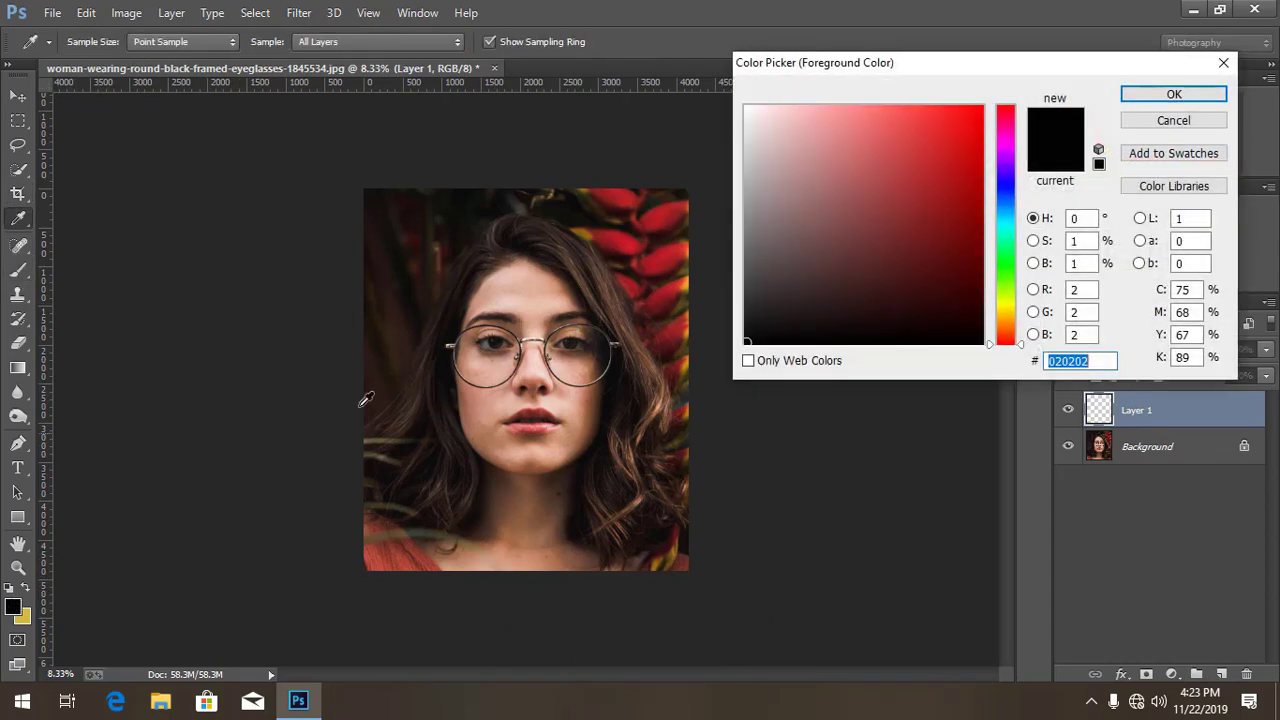
pyautogui.moveTo(752, 311); pyautogui.dragTo(750, 327)
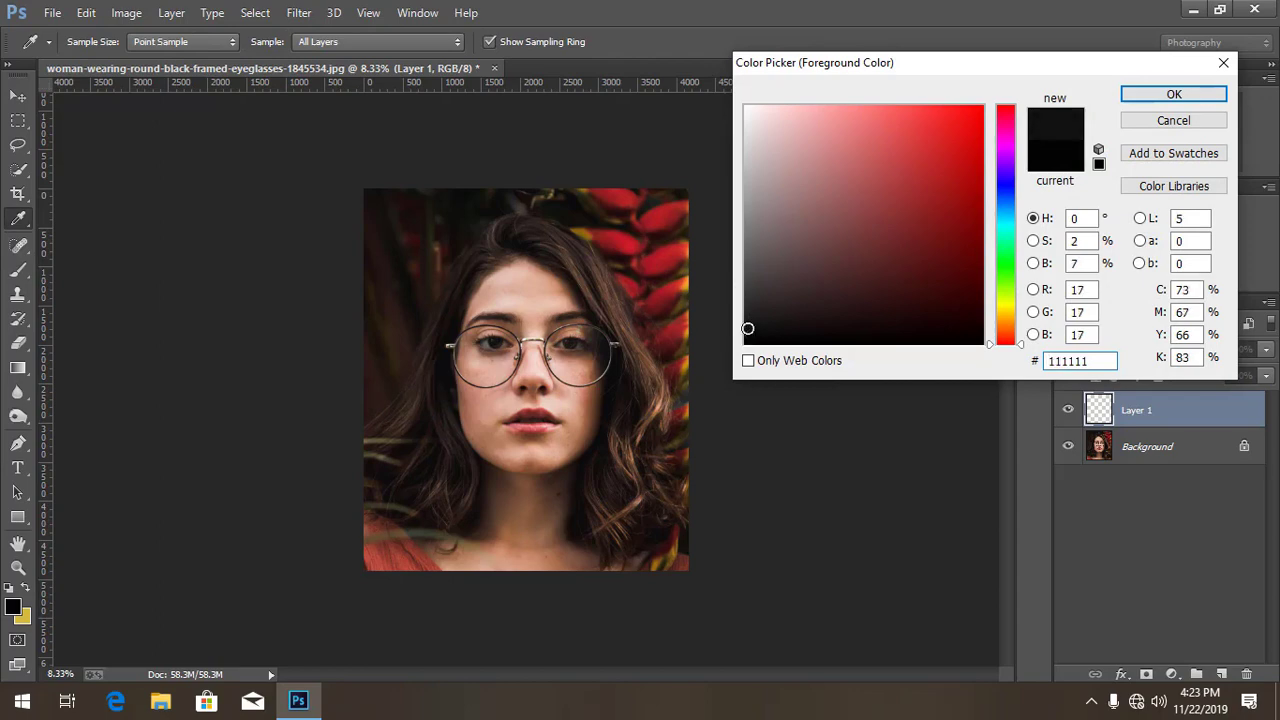
# - Confirm the 111111 colour, then add a Curves layer above Background with its curve pulled down
pyautogui.click(1174, 93)
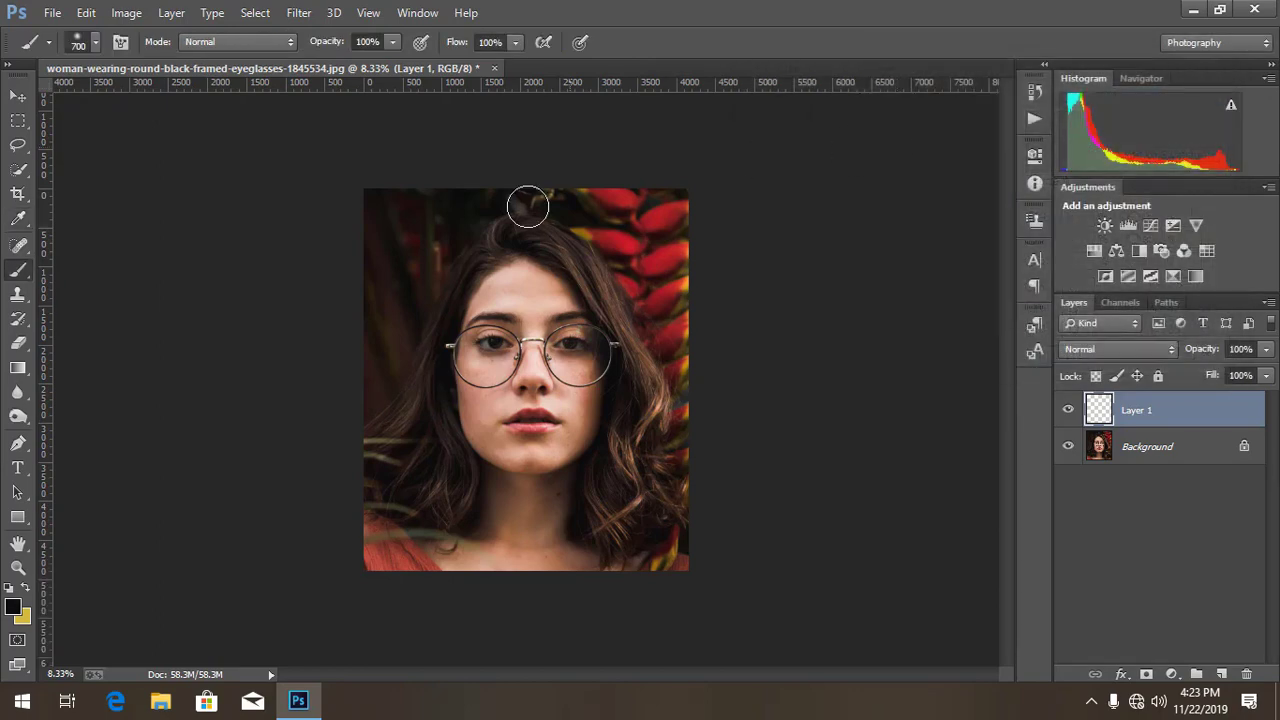
pyautogui.hotkey('ctrl', '+')
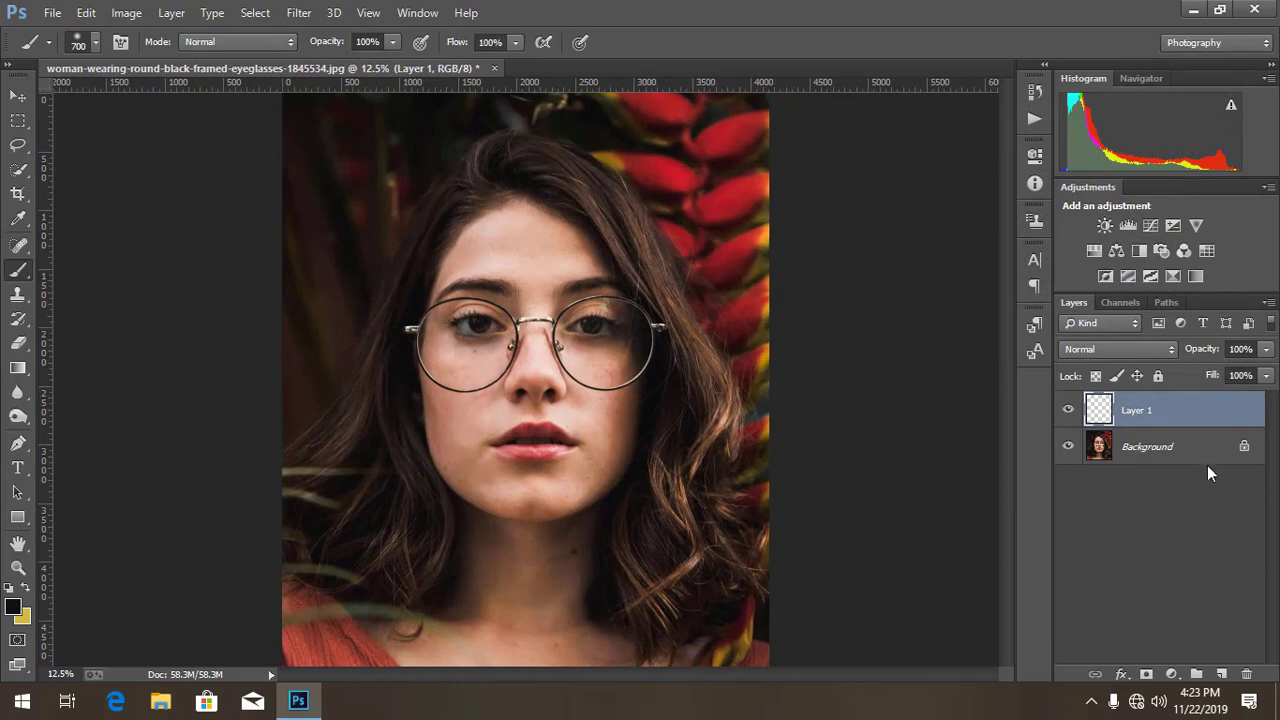
pyautogui.click(1147, 447)
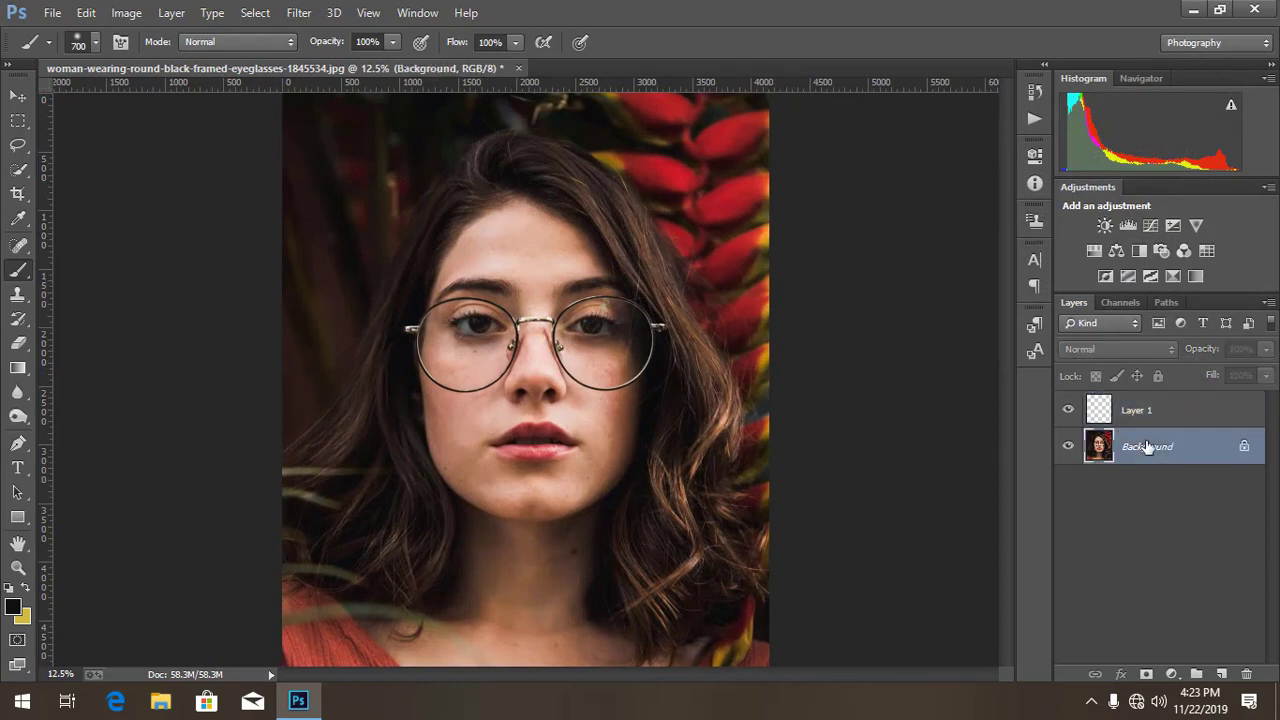
pyautogui.click(1172, 674)
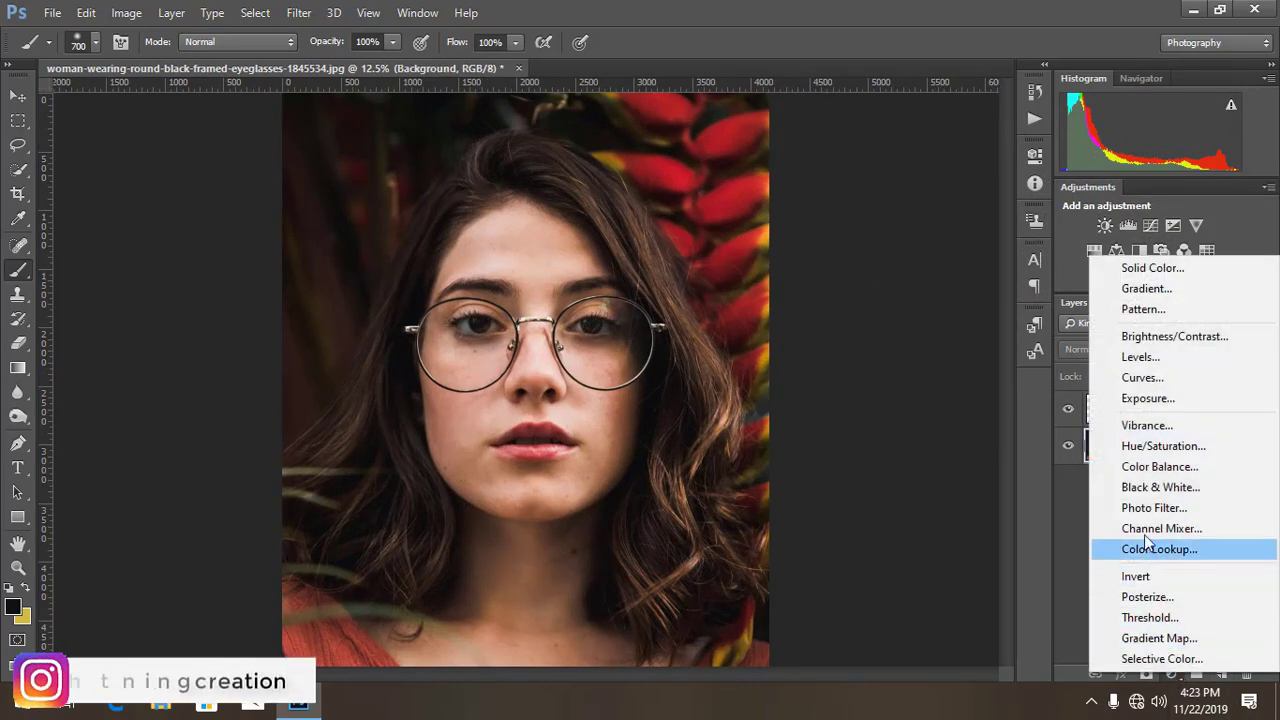
pyautogui.click(1140, 378)
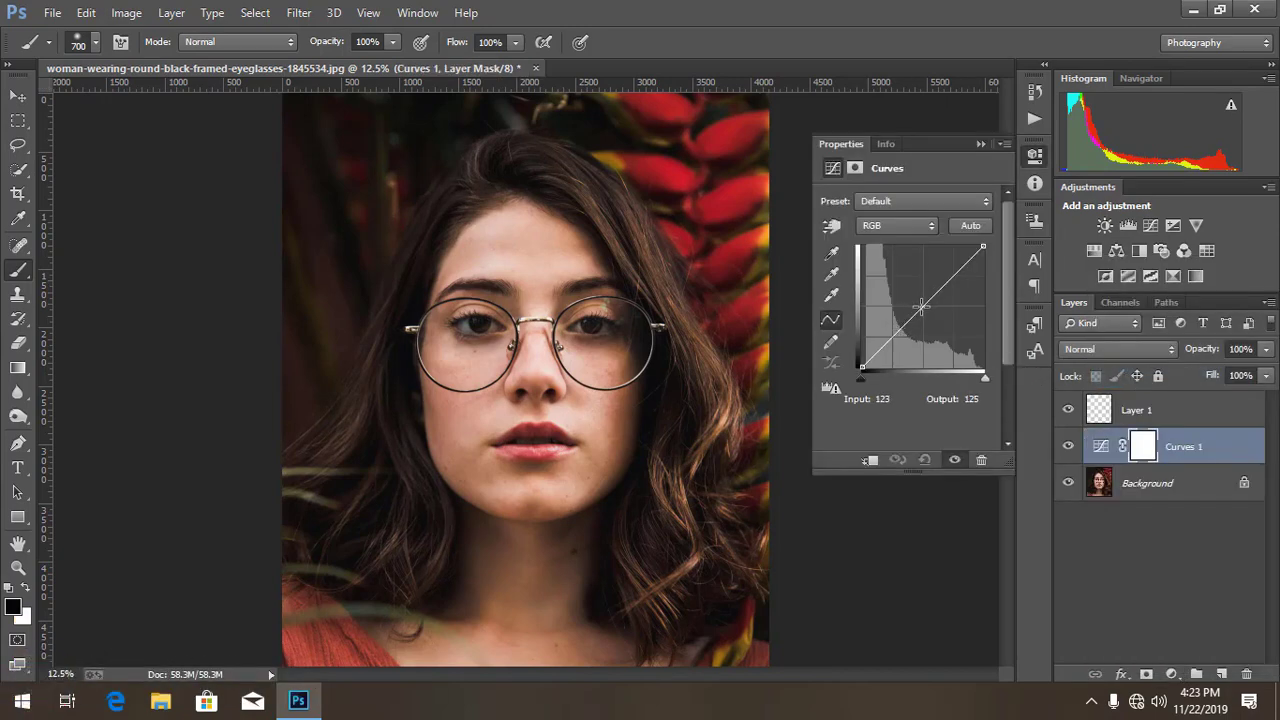
pyautogui.click(921, 305)
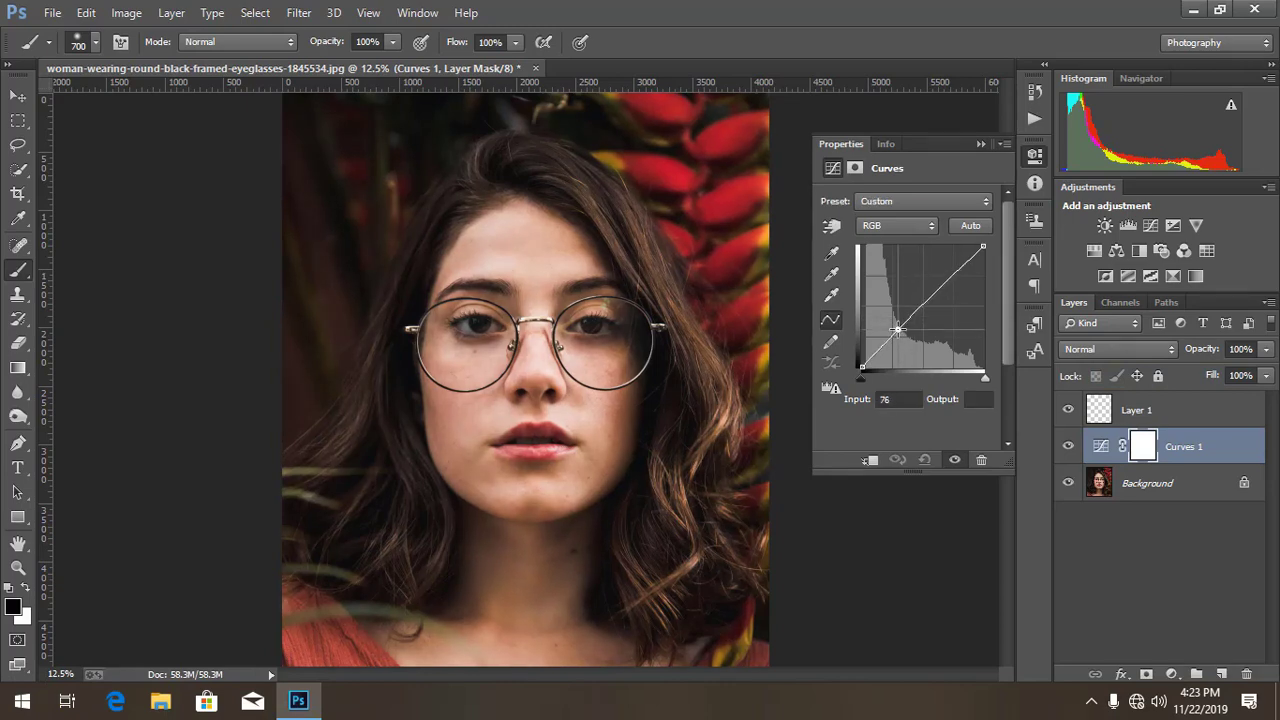
pyautogui.moveTo(897, 329)
pyautogui.mouseDown()
pyautogui.moveTo(897, 345)
pyautogui.moveTo(903, 335)
pyautogui.mouseUp()
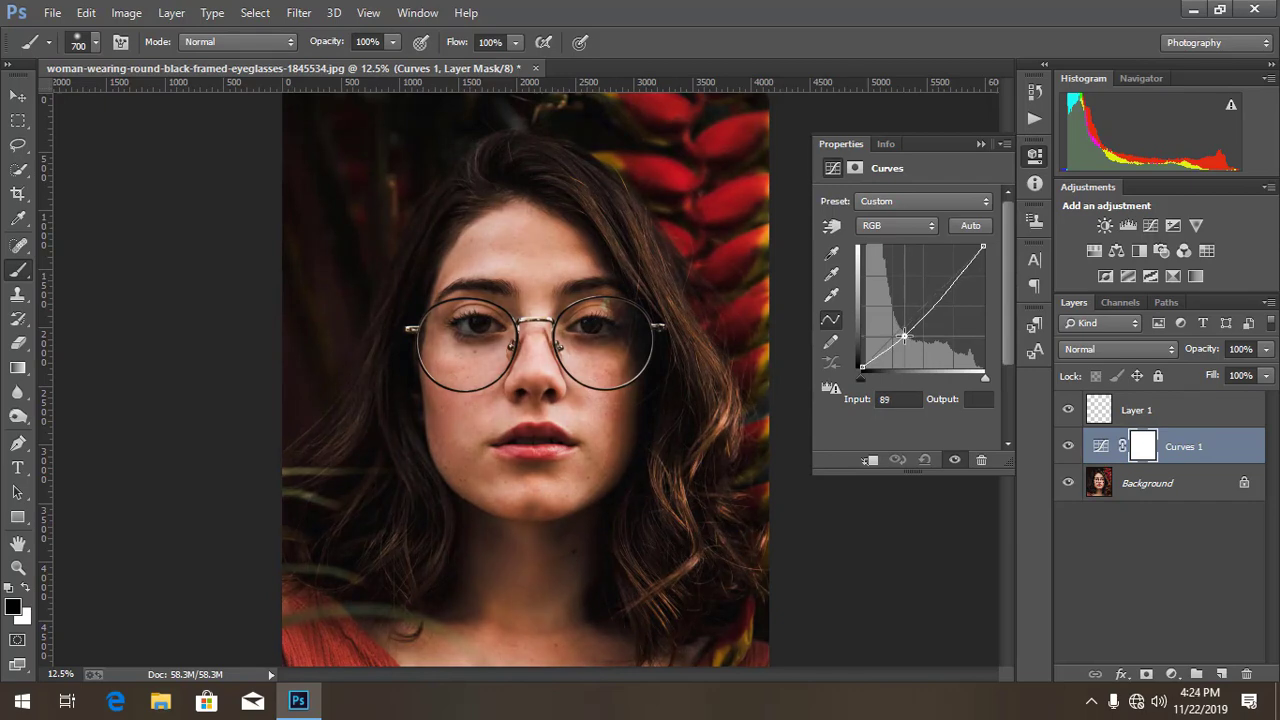
pyautogui.click(981, 144)
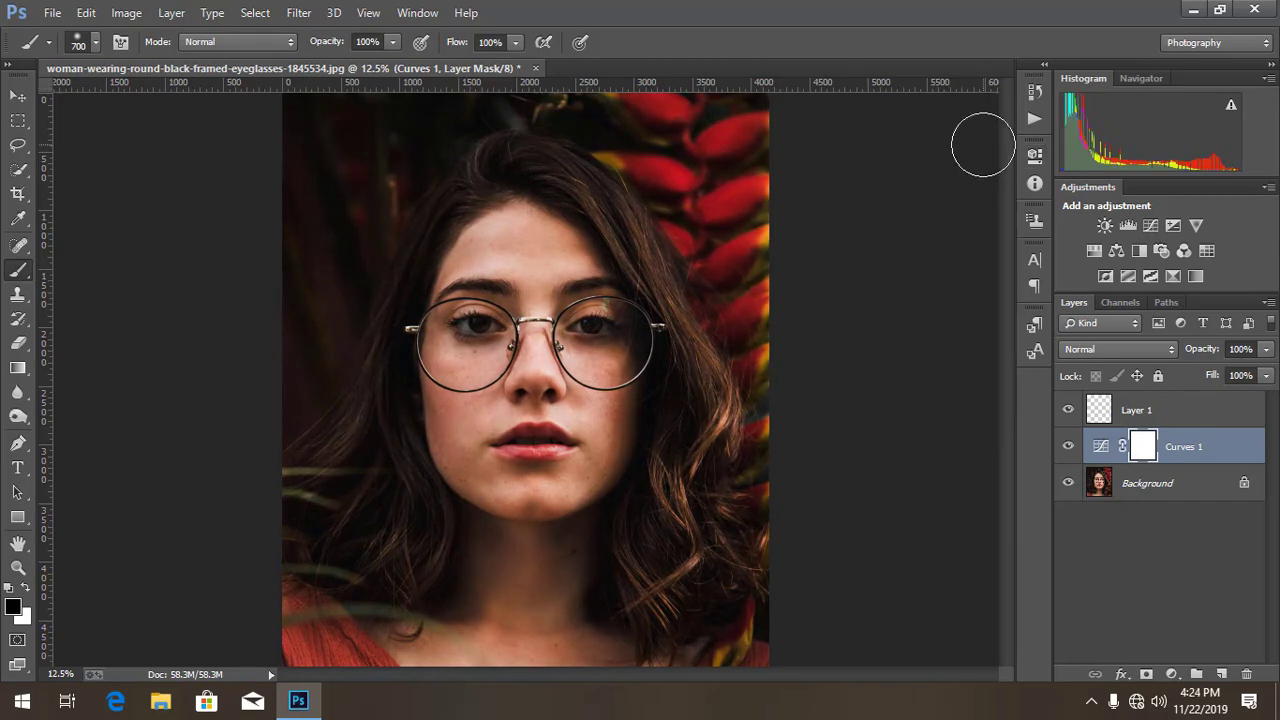
# - On Layer 1, paint near-black with a 1000 px brush over the backdrop and red flowers
pyautogui.click(1133, 412)
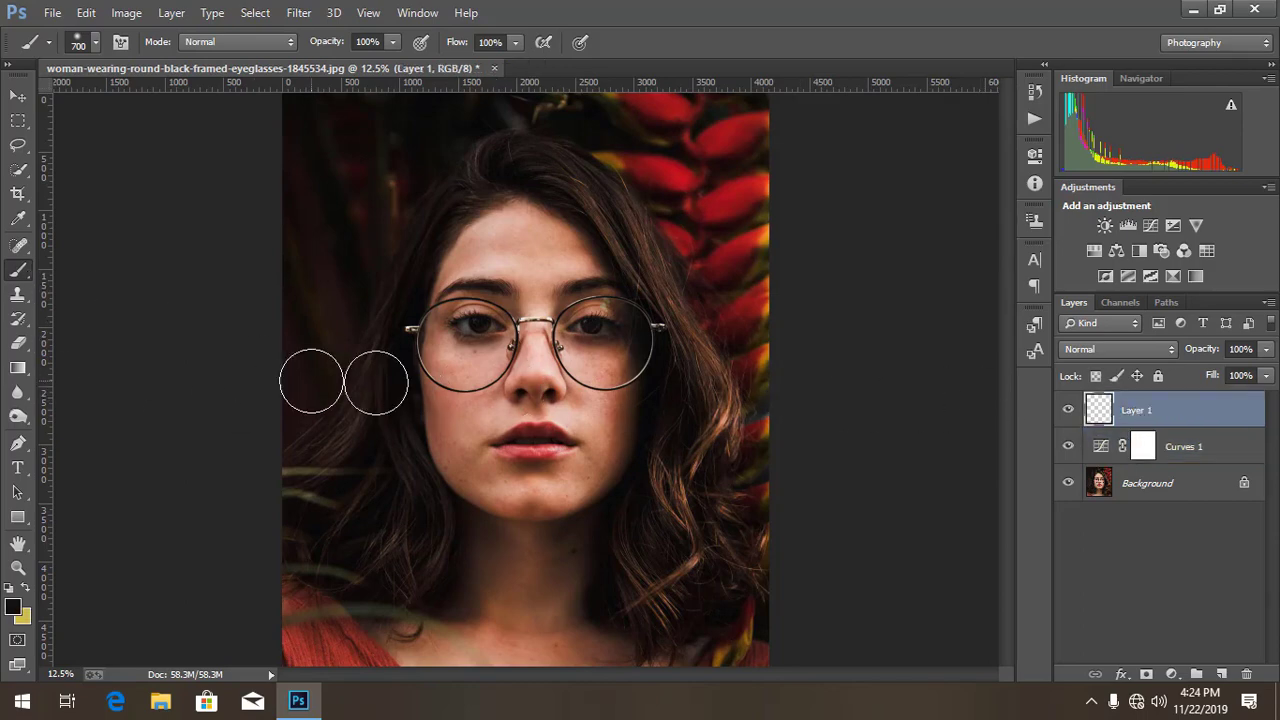
pyautogui.hotkey('ctrl', '-')
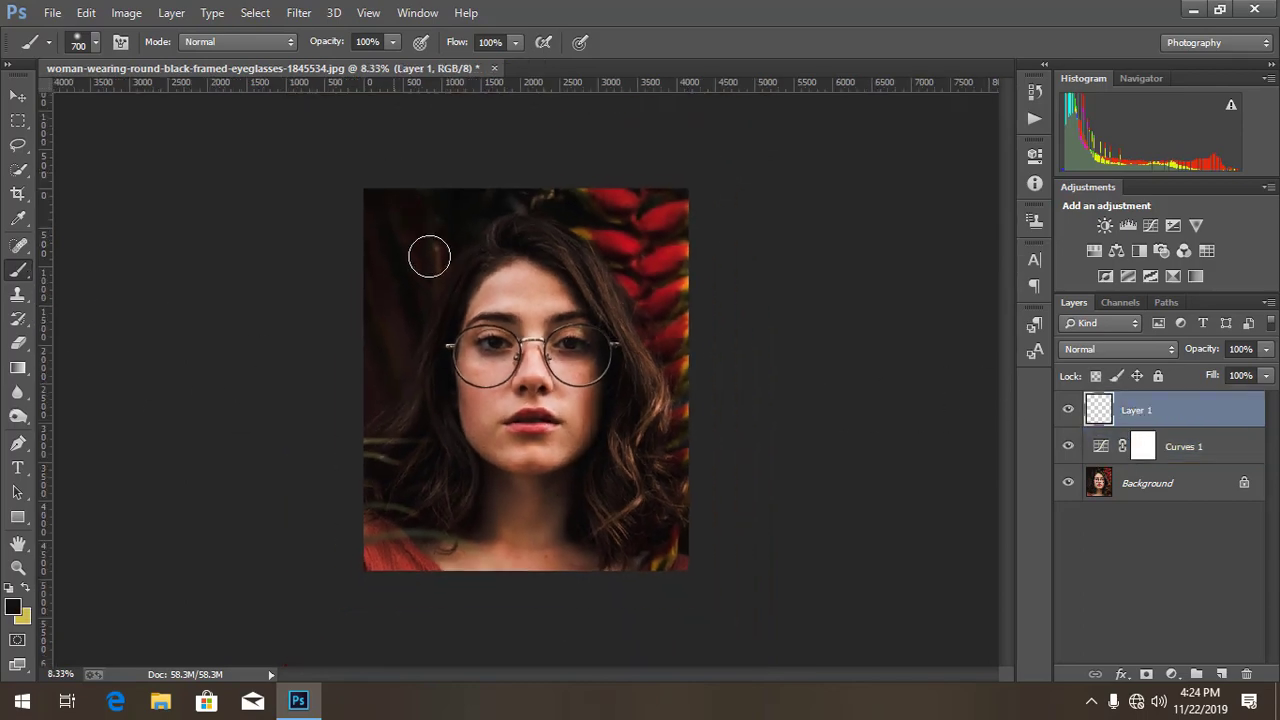
pyautogui.hotkey('ctrl', '+')
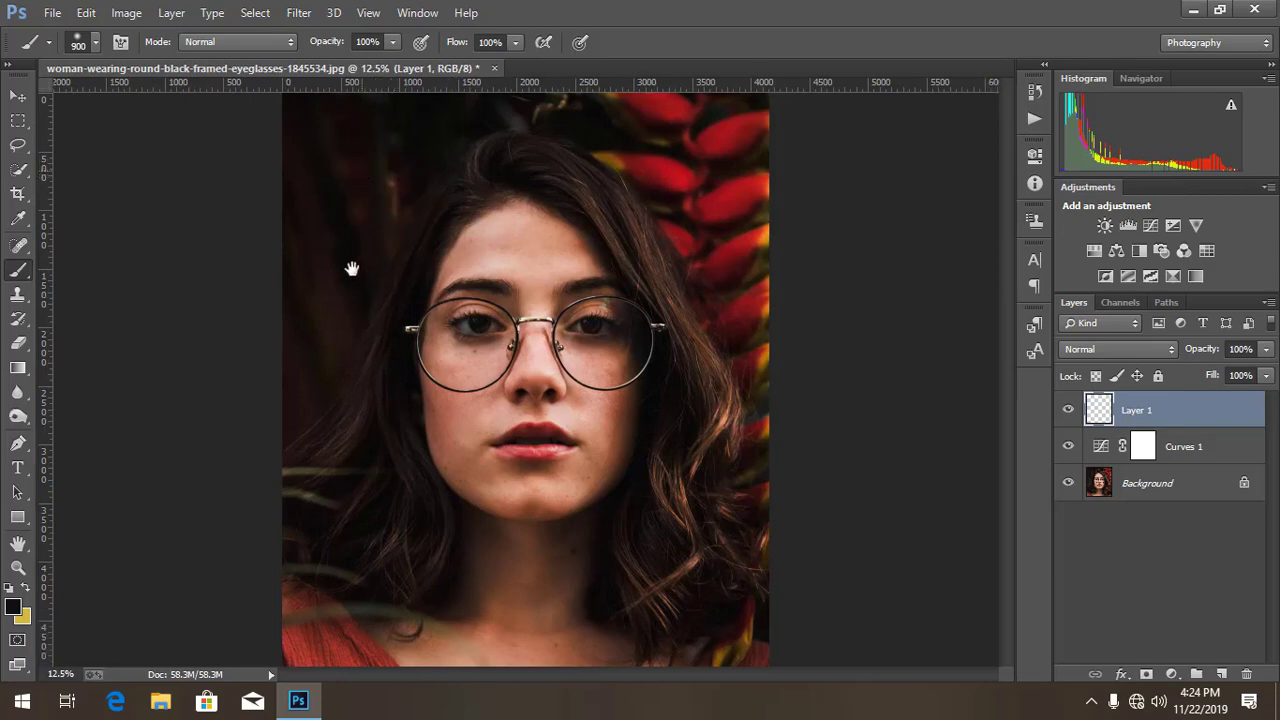
pyautogui.press(']')
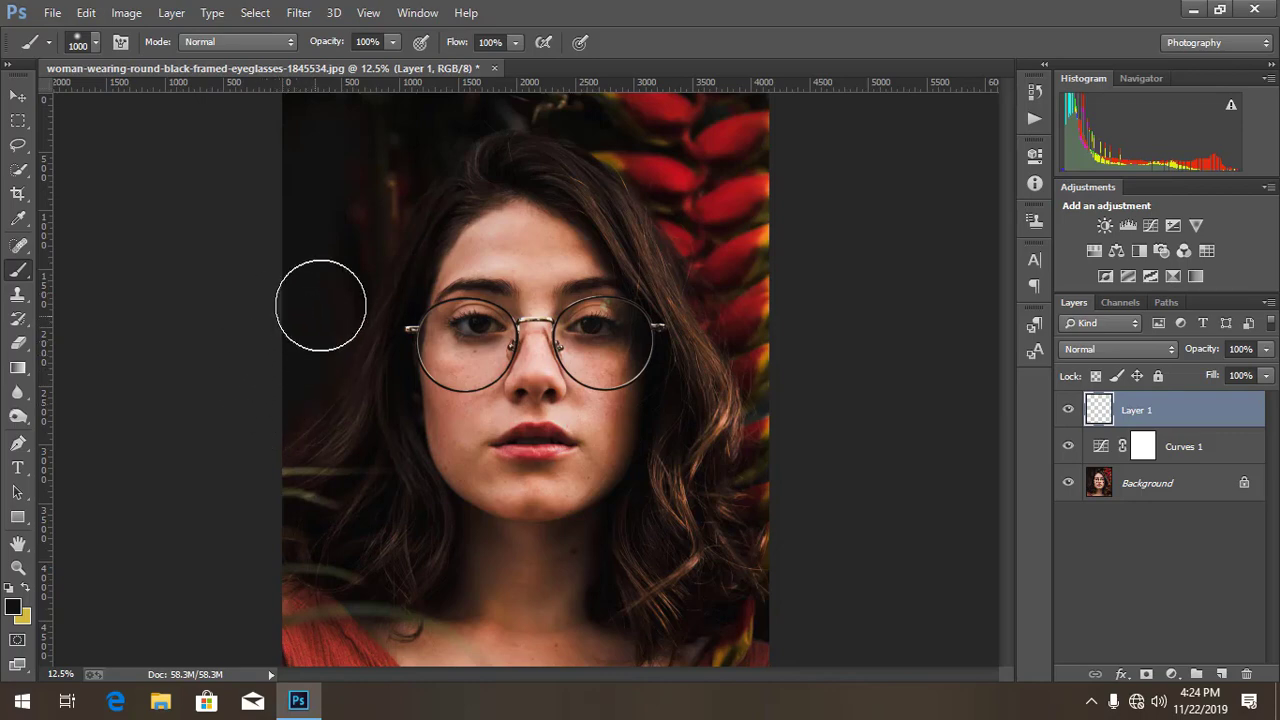
pyautogui.moveTo(349, 230); pyautogui.dragTo(386, 166)
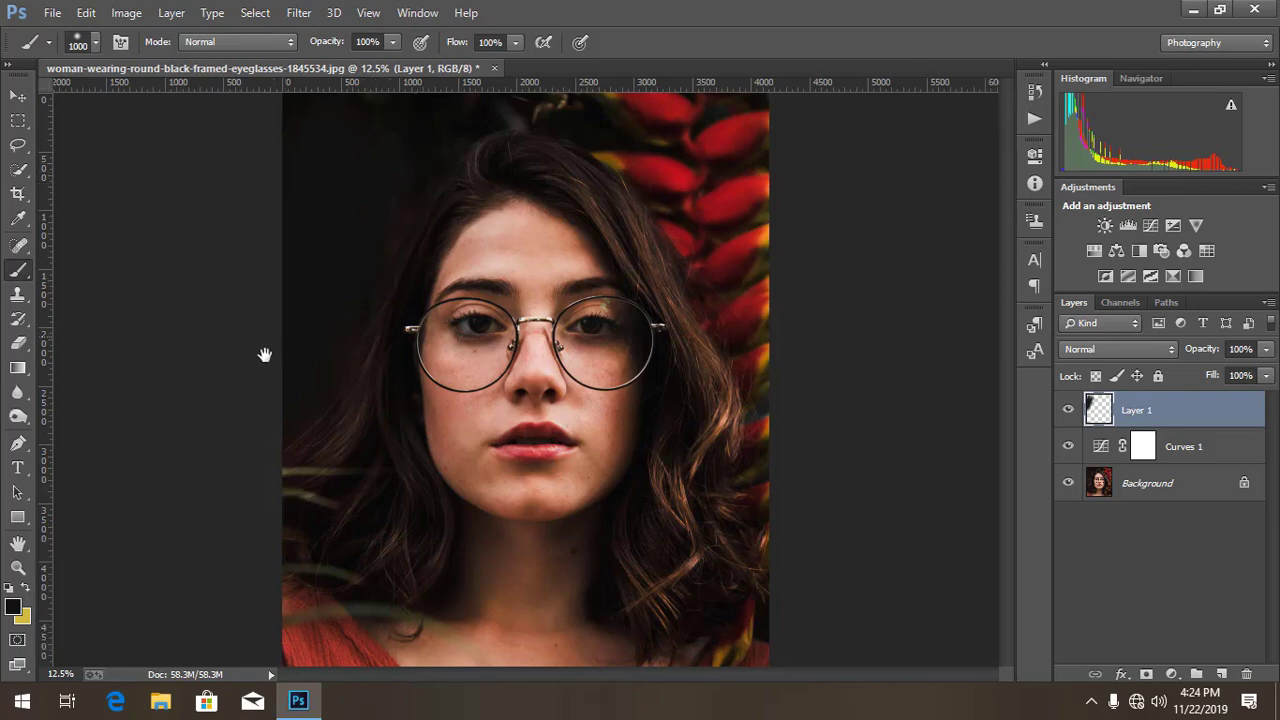
pyautogui.click(99, 42)
pyautogui.click(602, 10)
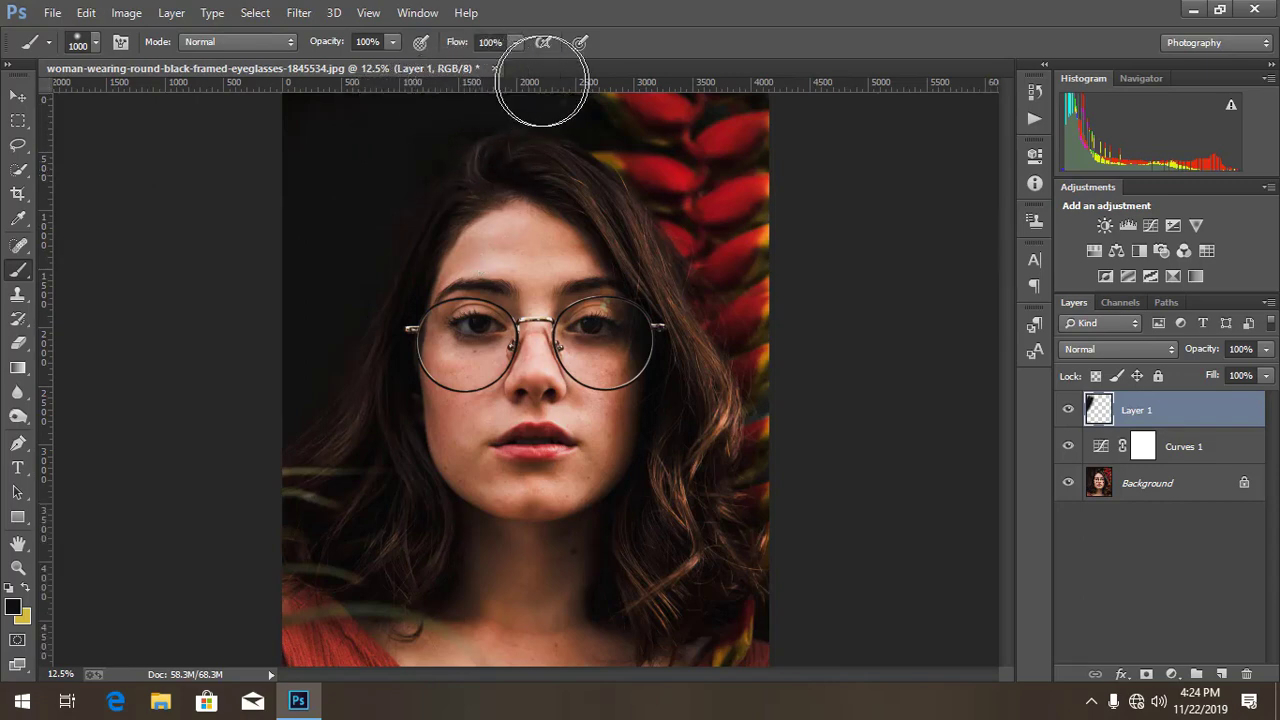
pyautogui.moveTo(662, 118)
pyautogui.mouseDown()
pyautogui.moveTo(723, 137)
pyautogui.moveTo(734, 100)
pyautogui.moveTo(634, 94)
pyautogui.moveTo(627, 118)
pyautogui.moveTo(686, 149)
pyautogui.moveTo(609, 106)
pyautogui.moveTo(670, 146)
pyautogui.moveTo(757, 243)
pyautogui.moveTo(763, 271)
pyautogui.moveTo(700, 186)
pyautogui.moveTo(773, 321)
pyautogui.moveTo(691, 186)
pyautogui.moveTo(766, 300)
pyautogui.moveTo(817, 491)
pyautogui.moveTo(802, 378)
pyautogui.moveTo(774, 343)
pyautogui.moveTo(794, 386)
pyautogui.moveTo(809, 524)
pyautogui.moveTo(814, 457)
pyautogui.moveTo(717, 217)
pyautogui.moveTo(674, 140)
pyautogui.moveTo(624, 114)
pyautogui.mouseUp()
pyautogui.hotkey('ctrl', '-')
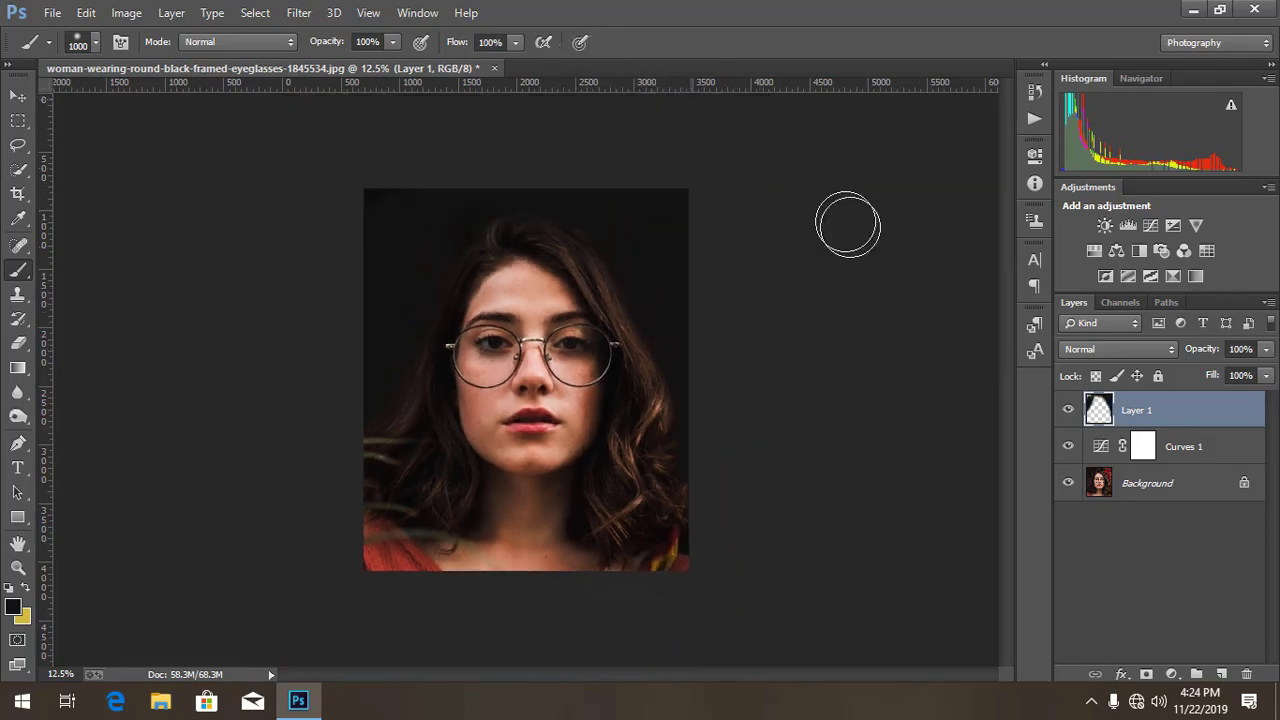
pyautogui.hotkey('ctrl', '-')
pyautogui.hotkey('ctrl', '+')
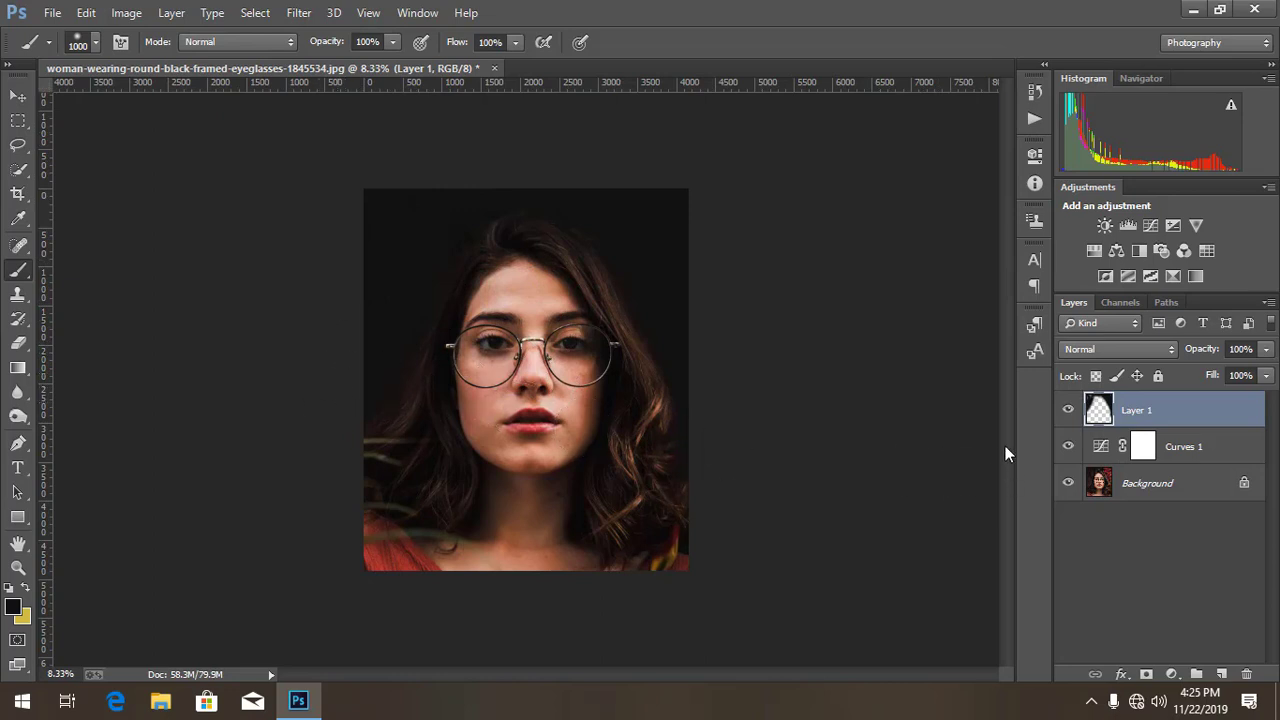
# - Lower the Curves 1 shadow point, add an upper point near input 180, then reselect Layer 1
pyautogui.doubleClick(1103, 449)
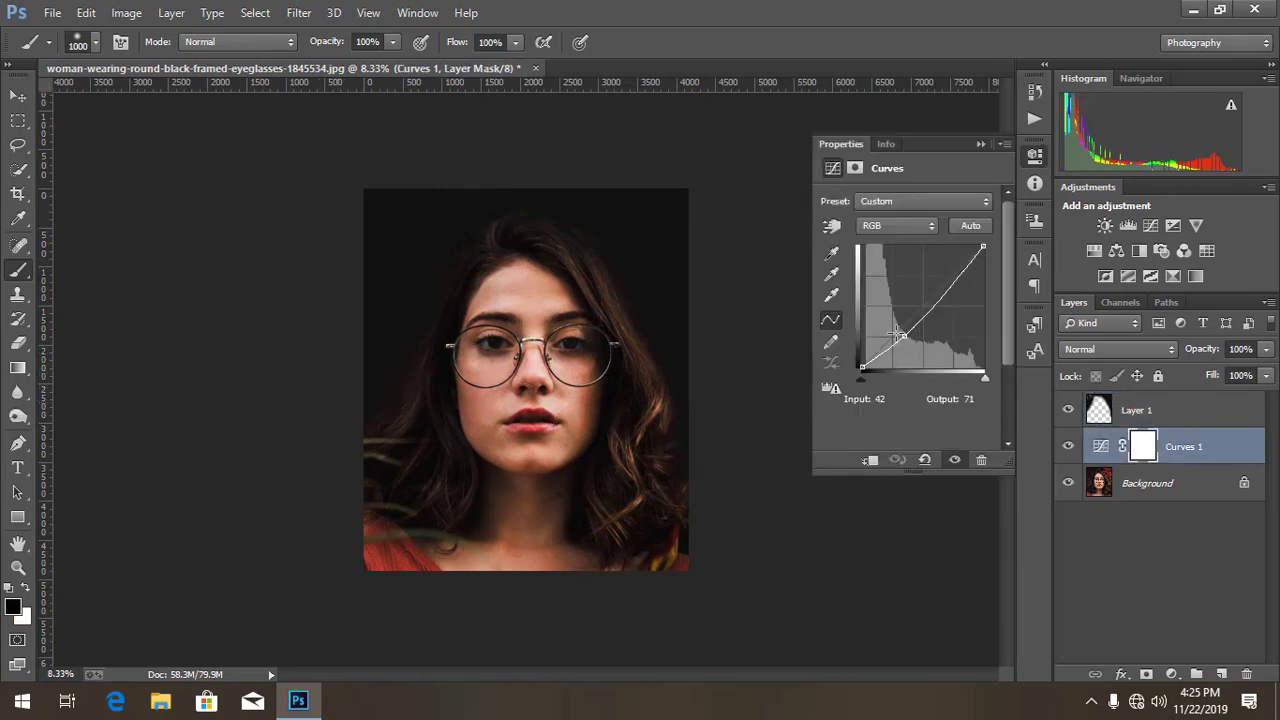
pyautogui.moveTo(903, 335); pyautogui.dragTo(900, 338)
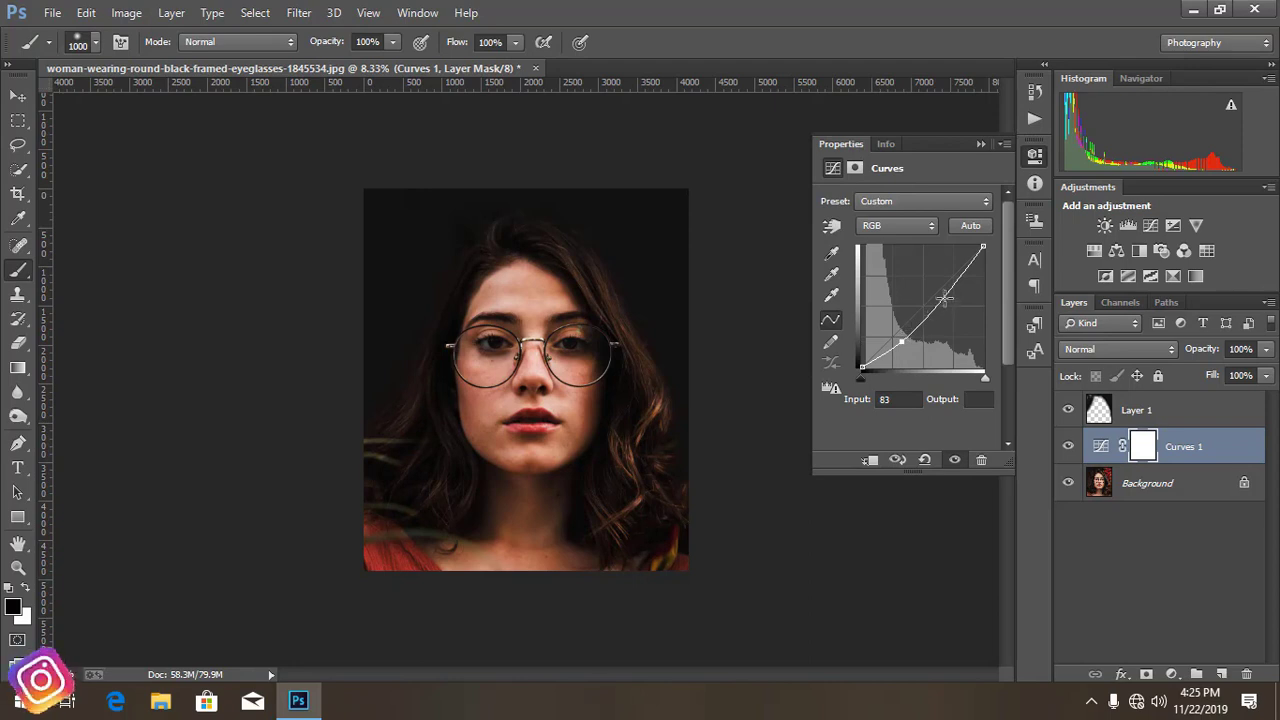
pyautogui.moveTo(945, 292); pyautogui.dragTo(947, 298)
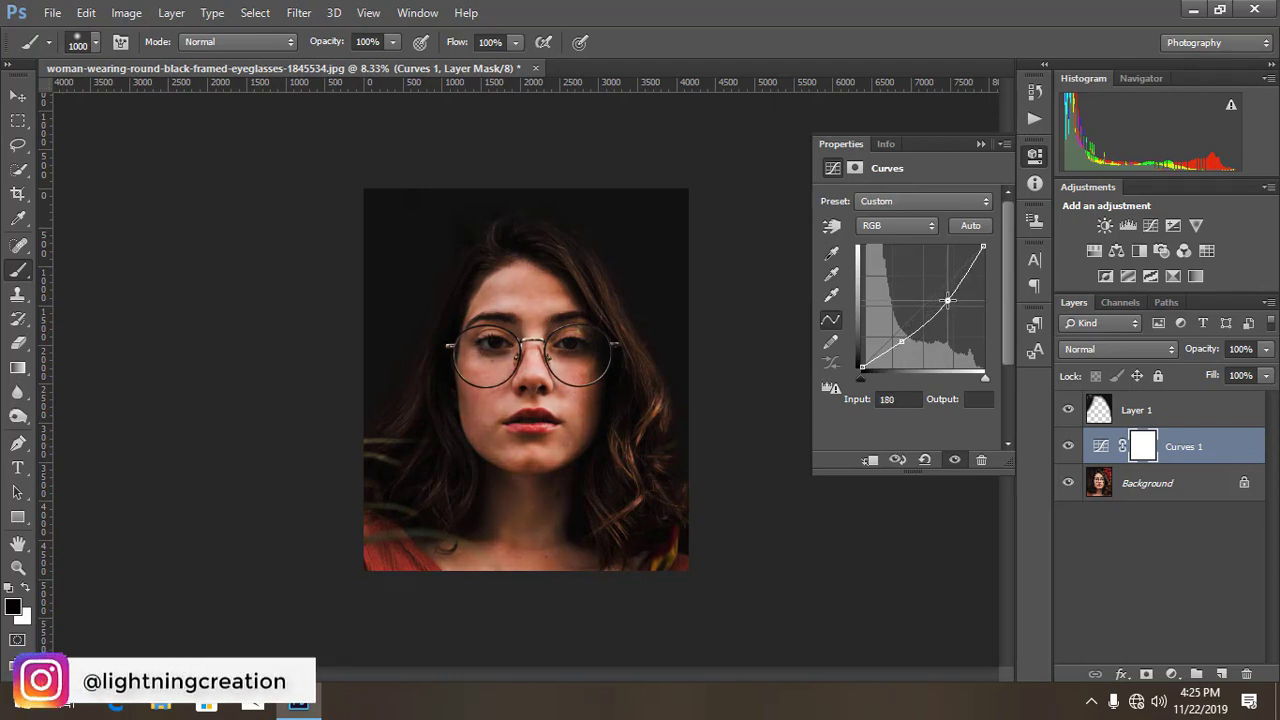
pyautogui.click(982, 143)
pyautogui.click(1153, 412)
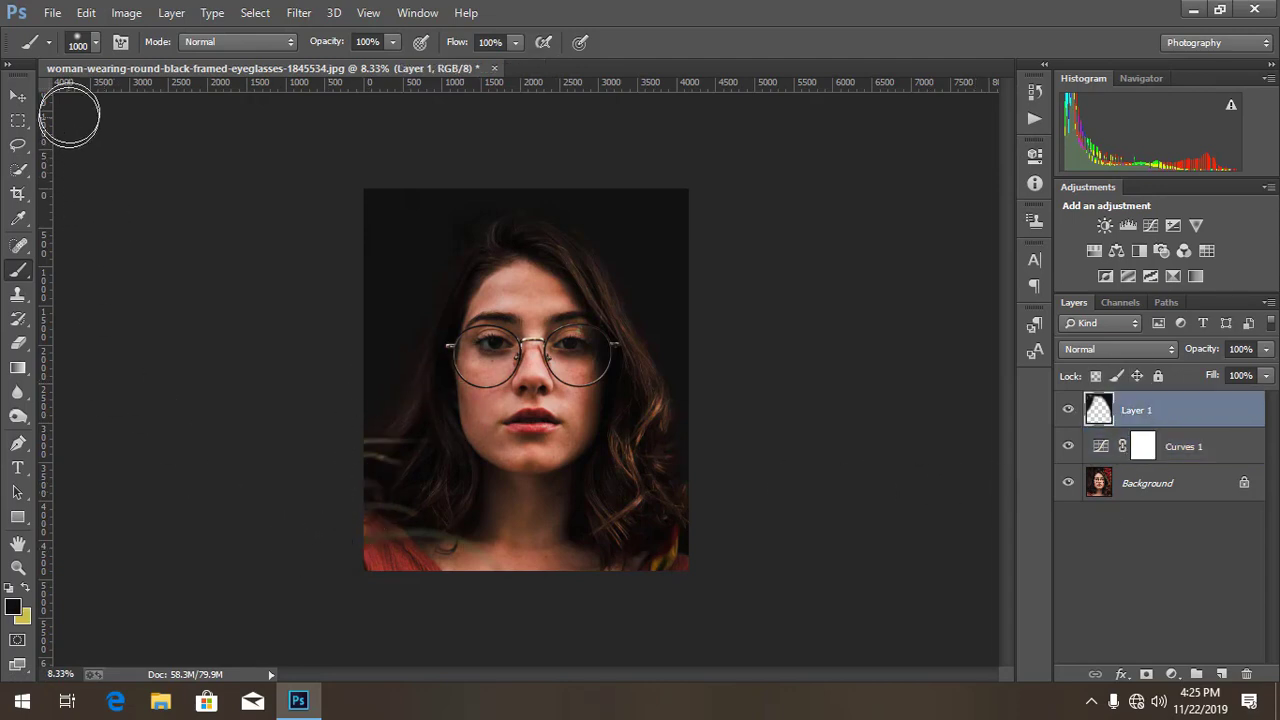
# - Open the Pngtree watercolor splash PNG from Downloads > New folder (4) with File > Open As
pyautogui.click(53, 13)
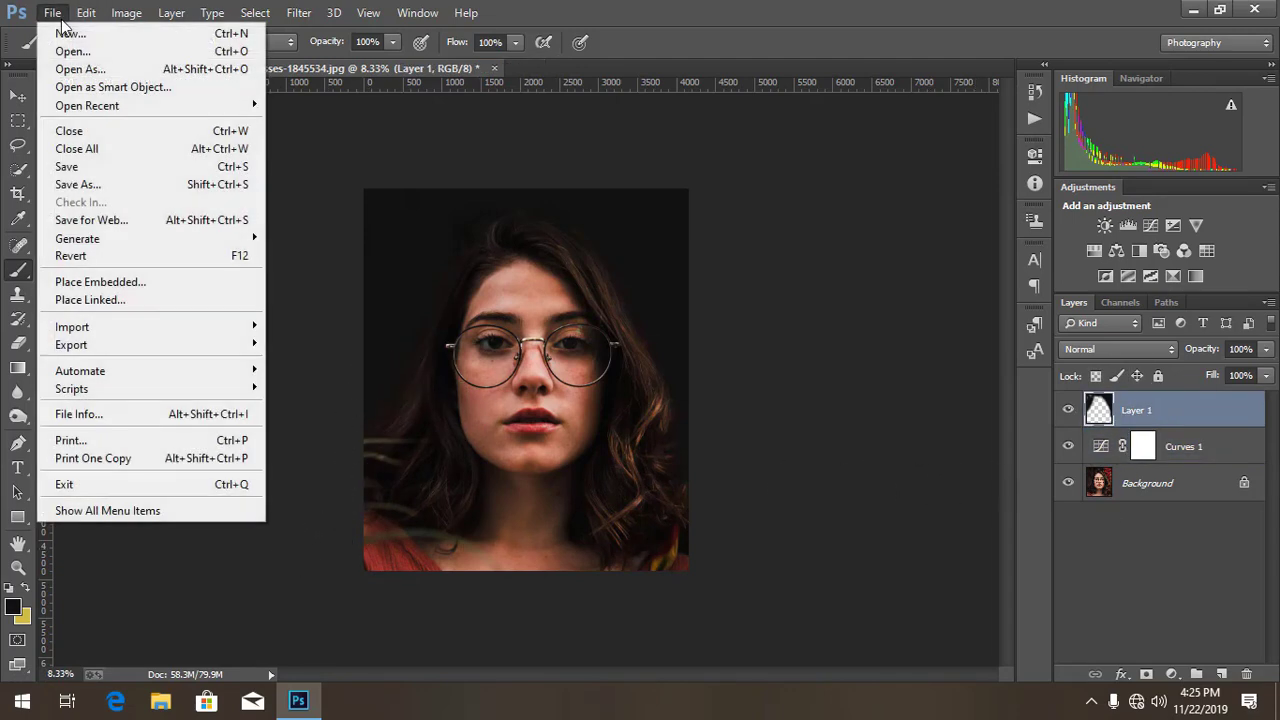
pyautogui.click(77, 70)
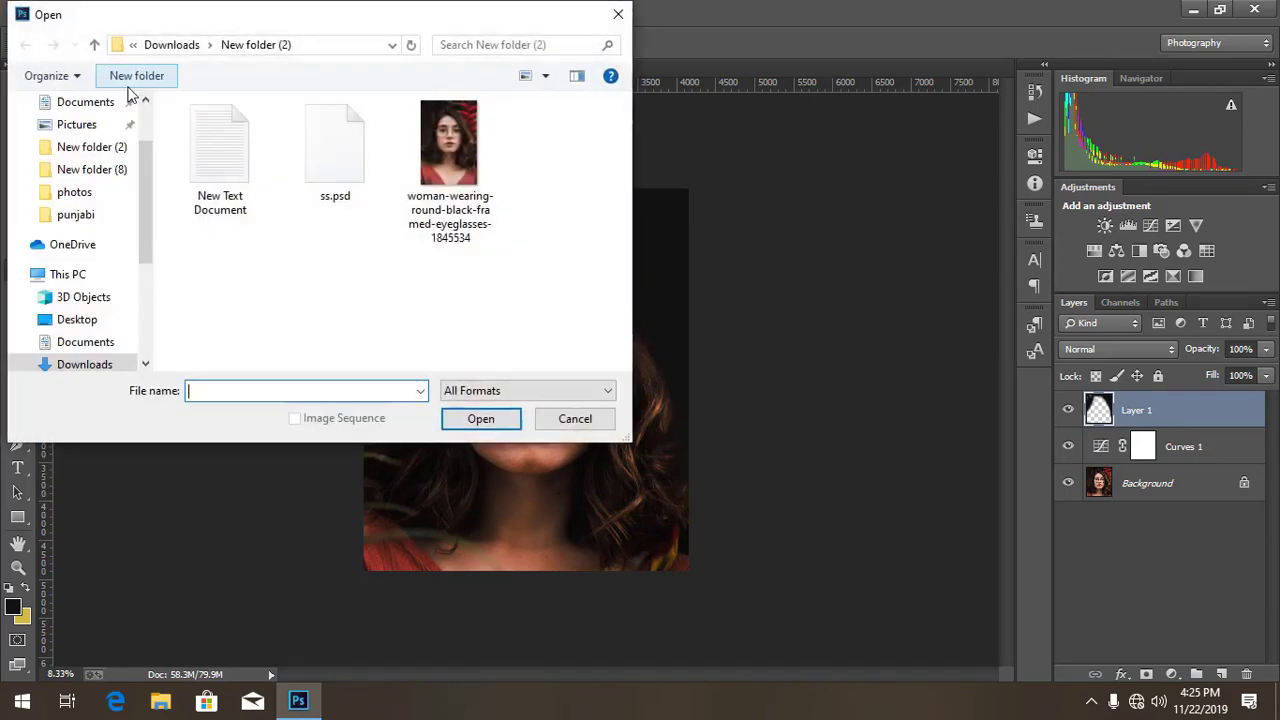
pyautogui.click(95, 45)
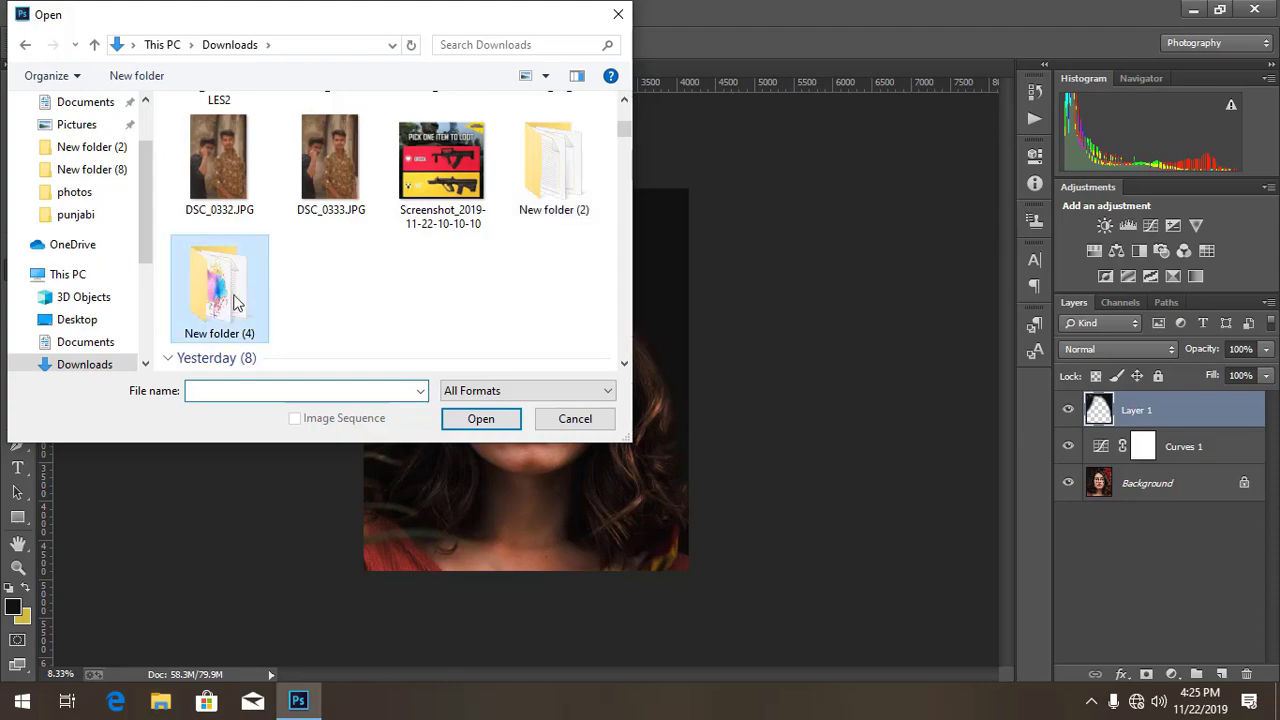
pyautogui.doubleClick(219, 285)
pyautogui.doubleClick(330, 165)
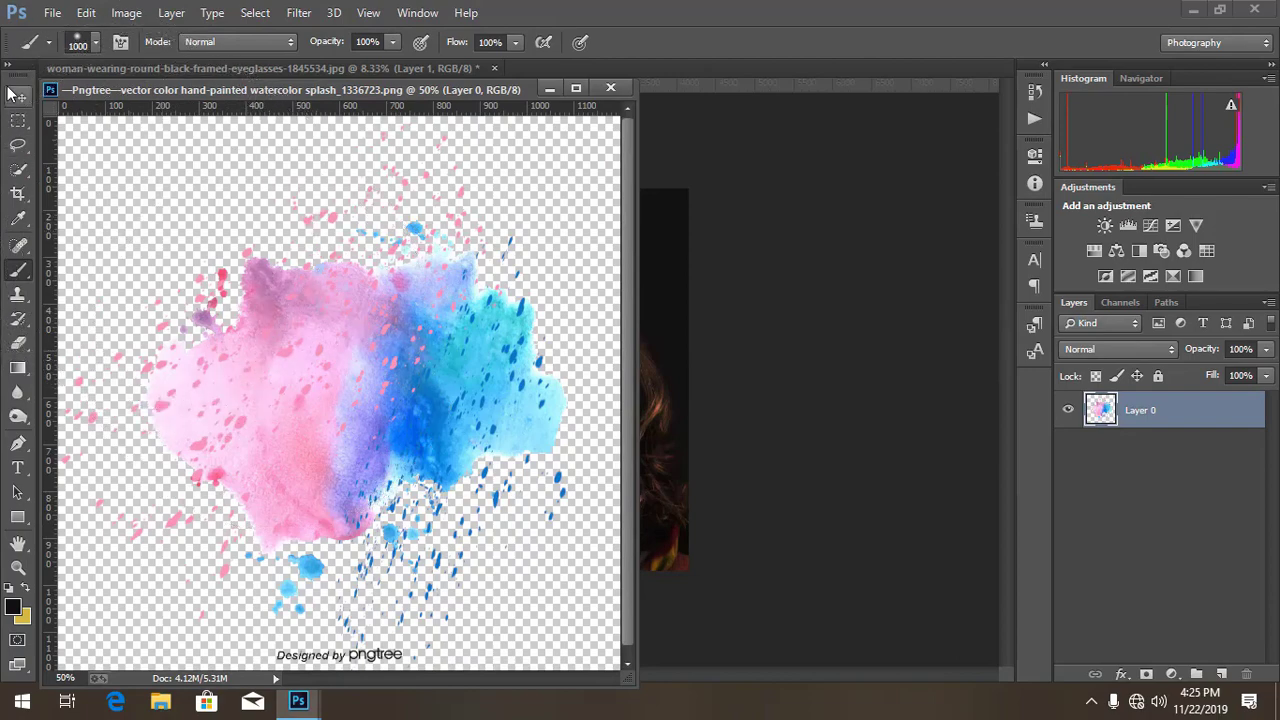
# - Drag the watercolor splash with the Move tool into the portrait document onto her face
pyautogui.click(17, 93)
pyautogui.moveTo(289, 343)
pyautogui.mouseDown()
pyautogui.moveTo(646, 322)
pyautogui.moveTo(423, 353)
pyautogui.mouseUp()
pyautogui.click(611, 89)
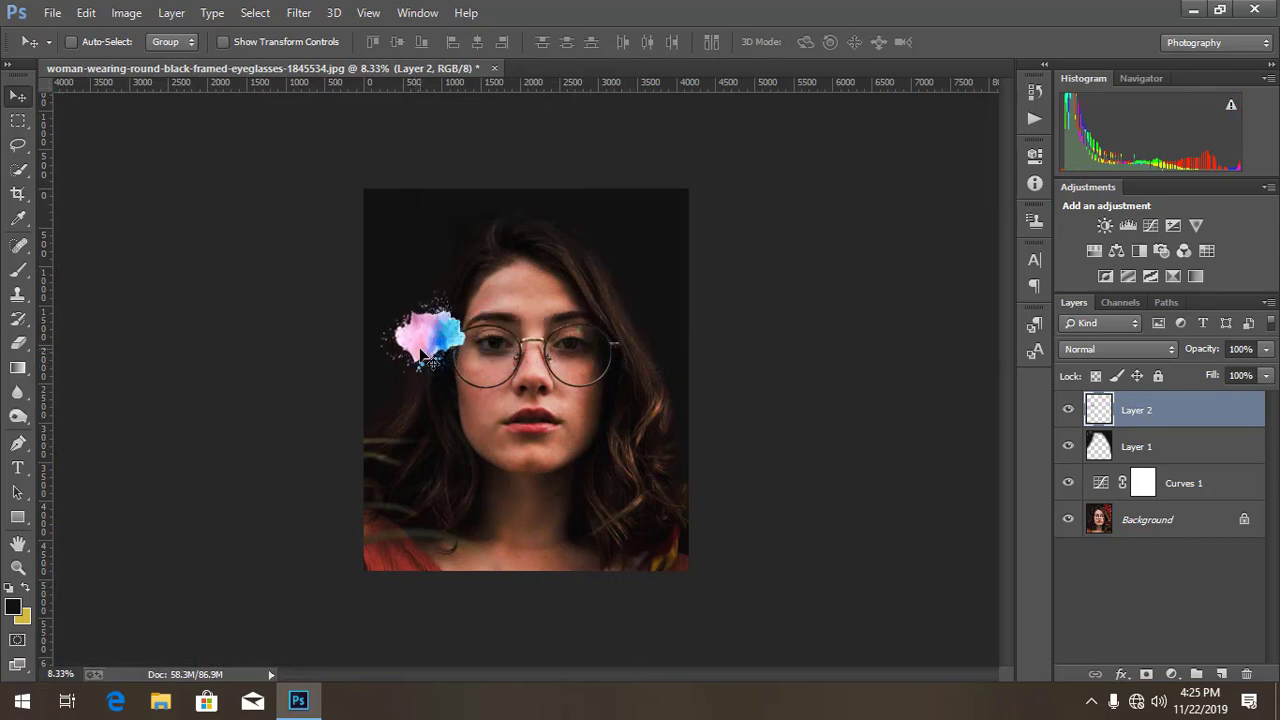
# - Free-transform the splash to about 178% and rotate it -39° over the left side of her face
pyautogui.hotkey('ctrl', '+')
pyautogui.hotkey('ctrl', 't')
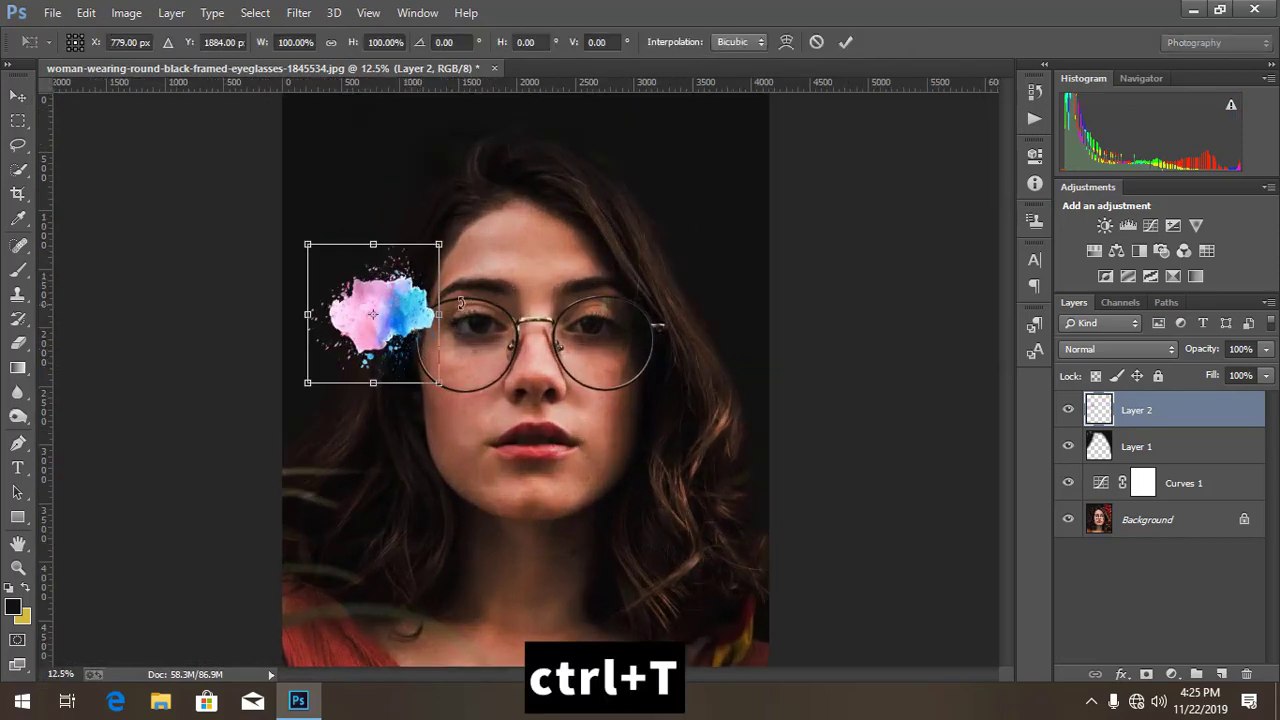
pyautogui.moveTo(439, 244); pyautogui.dragTo(471, 203)
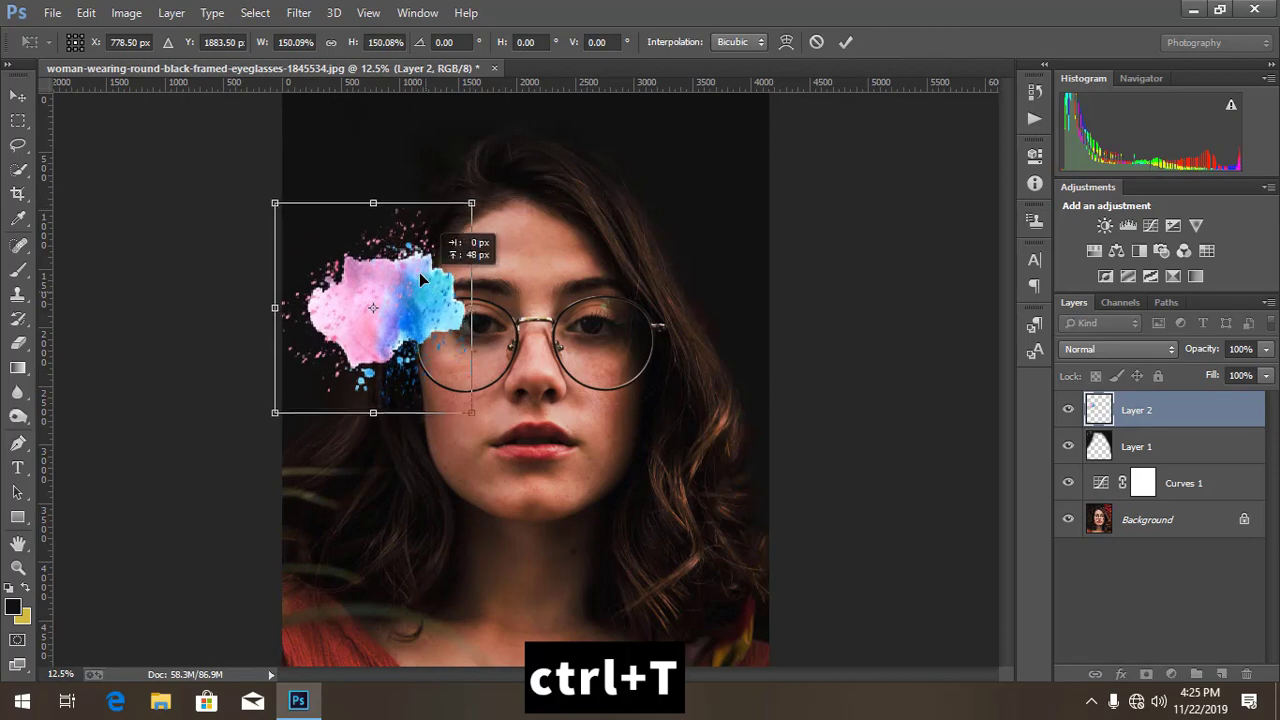
pyautogui.moveTo(419, 272); pyautogui.dragTo(413, 253)
pyautogui.moveTo(475, 415); pyautogui.dragTo(524, 324)
pyautogui.moveTo(385, 370); pyautogui.dragTo(392, 390)
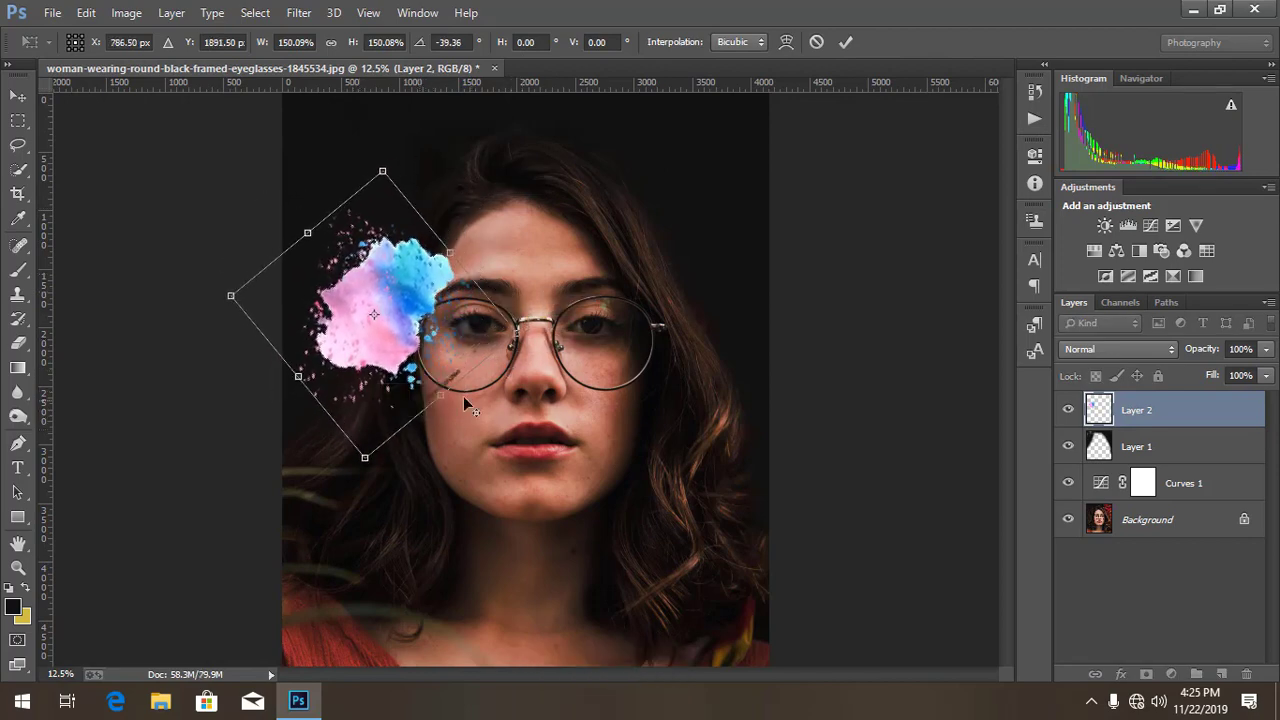
pyautogui.moveTo(450, 253); pyautogui.dragTo(530, 300)
pyautogui.moveTo(390, 330); pyautogui.dragTo(368, 354)
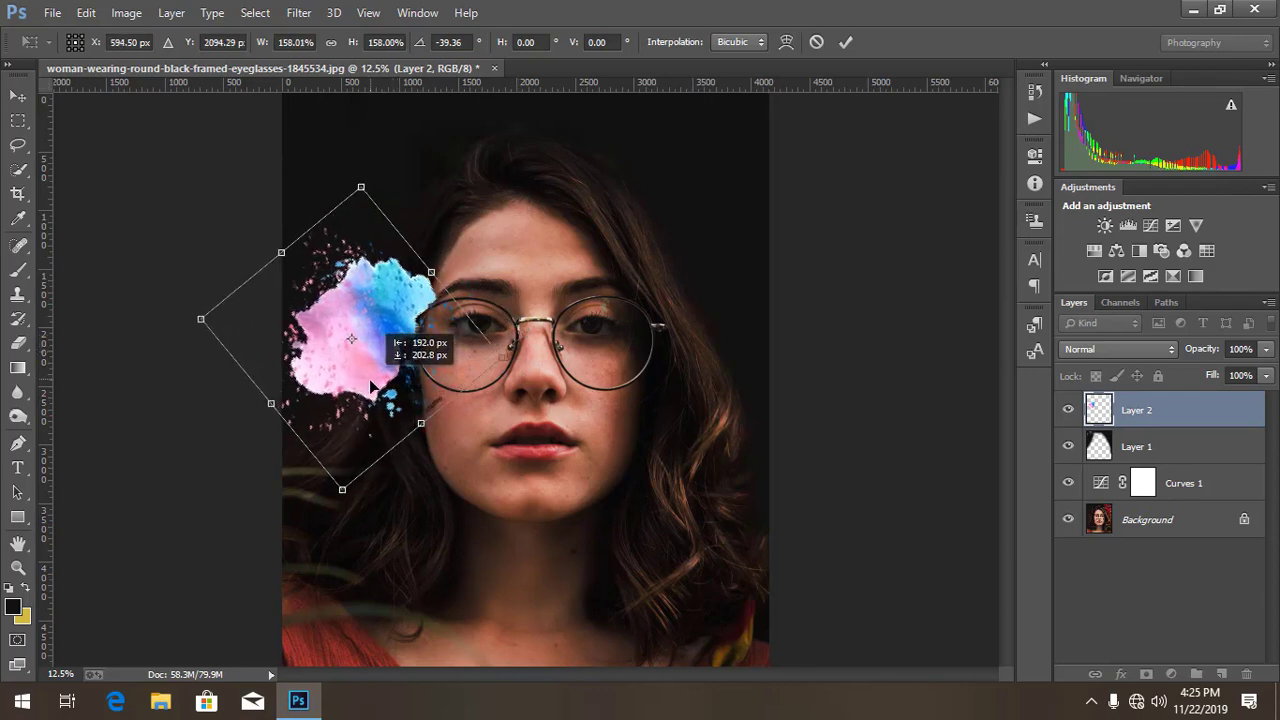
pyautogui.moveTo(511, 355)
pyautogui.mouseDown()
pyautogui.moveTo(514, 337)
pyautogui.moveTo(440, 300)
pyautogui.mouseUp()
pyautogui.moveTo(425, 362)
pyautogui.mouseDown()
pyautogui.moveTo(418, 318)
pyautogui.moveTo(441, 326)
pyautogui.mouseUp()
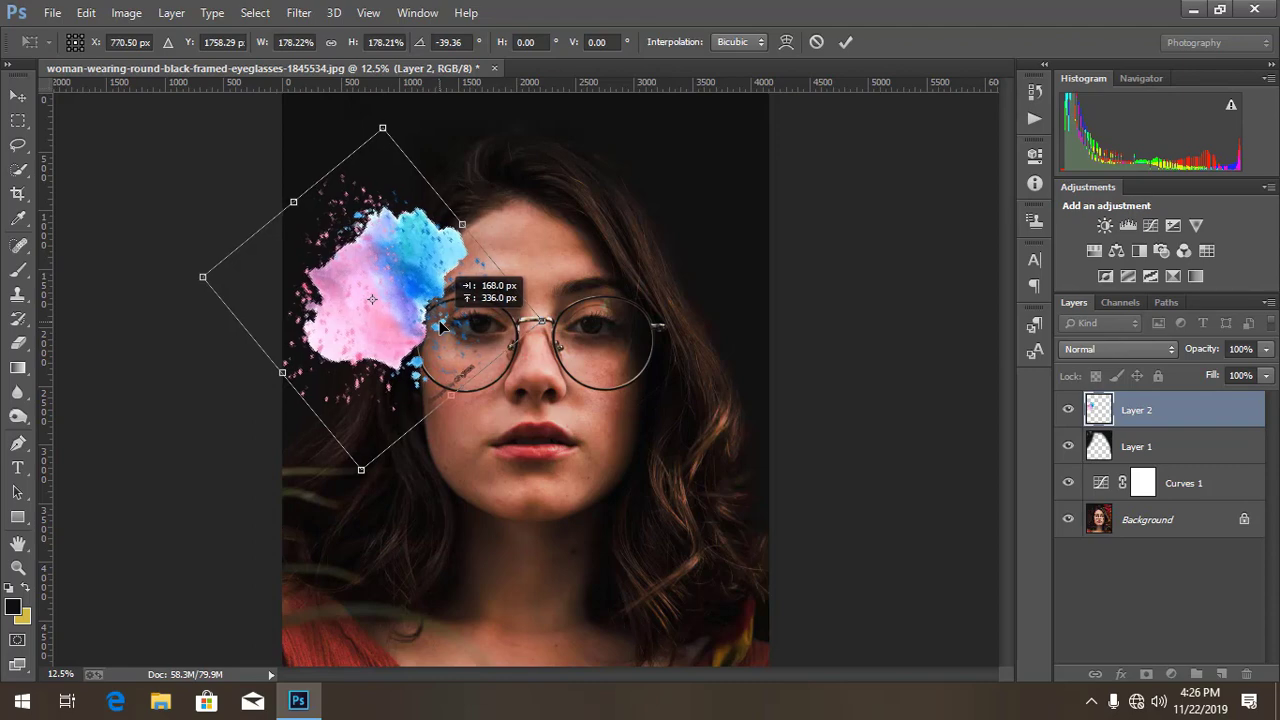
# - Commit the splash transform at about 178% and -39° over the left brow and eye
pyautogui.click(847, 47)
# - Set Layer 2's blend mode to Multiply
pyautogui.click(1165, 356)
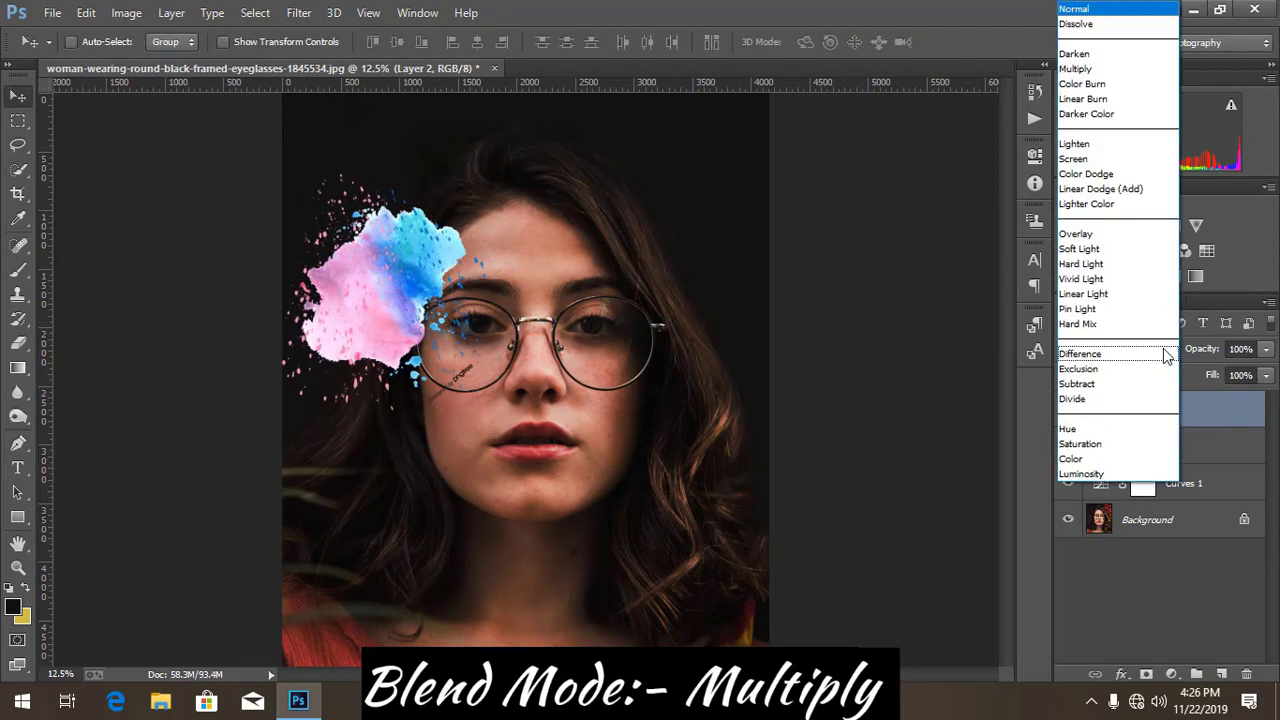
pyautogui.click(1092, 70)
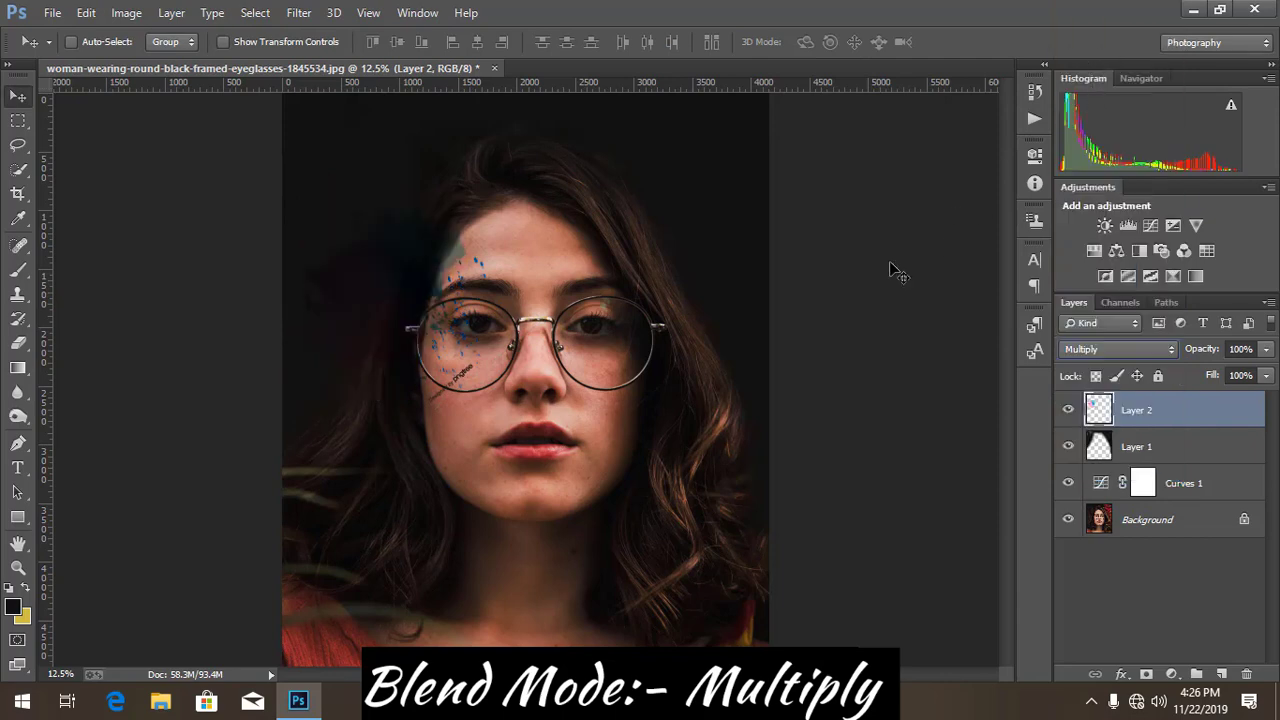
pyautogui.scroll(1, 533, 345)
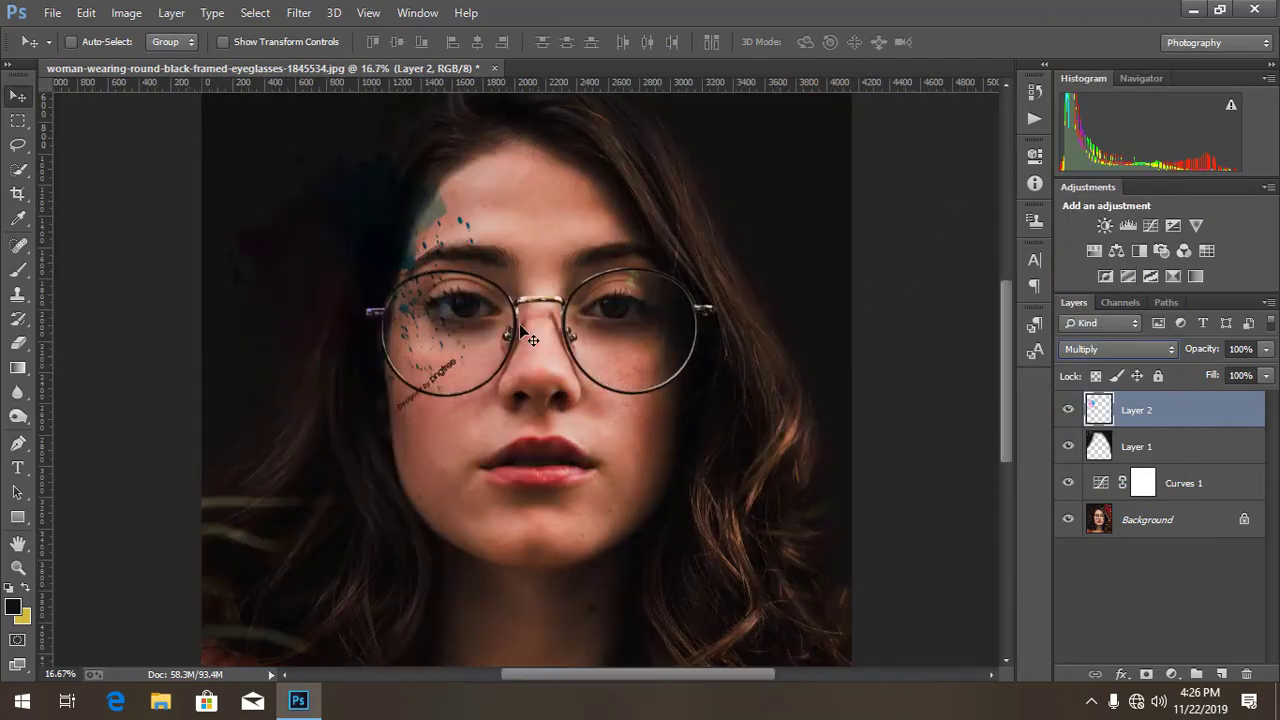
# - Enlarge the splash to about 124% so blue spatter covers the left brow and eye
pyautogui.hotkey('ctrl', 't')
pyautogui.moveTo(474, 428); pyautogui.dragTo(498, 452)
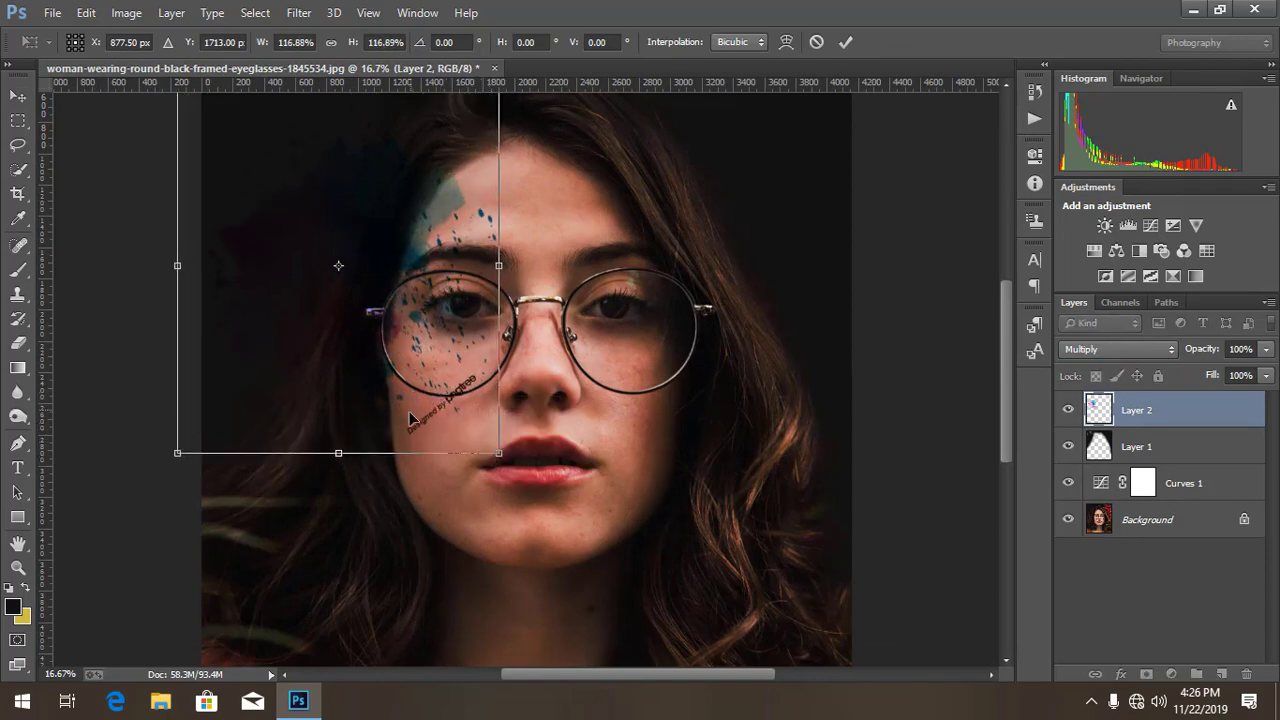
pyautogui.moveTo(502, 457); pyautogui.dragTo(514, 467)
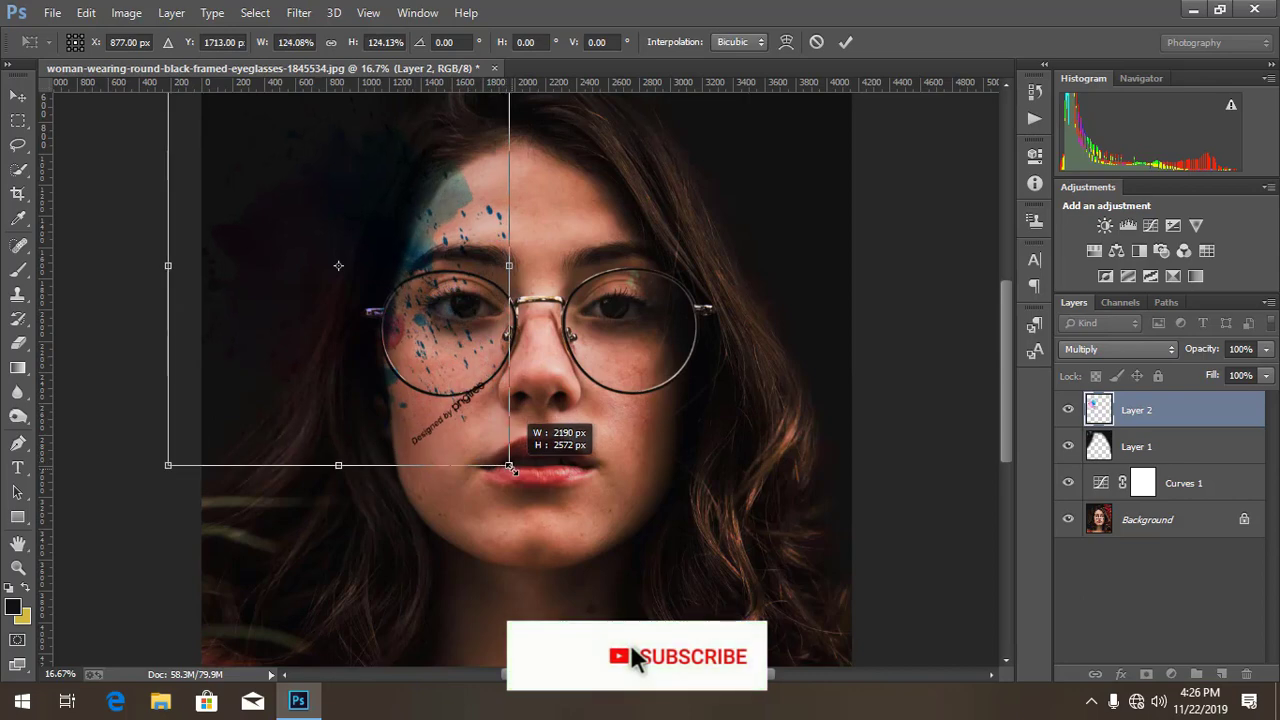
pyautogui.click(845, 44)
pyautogui.hotkey('ctrl', '+')
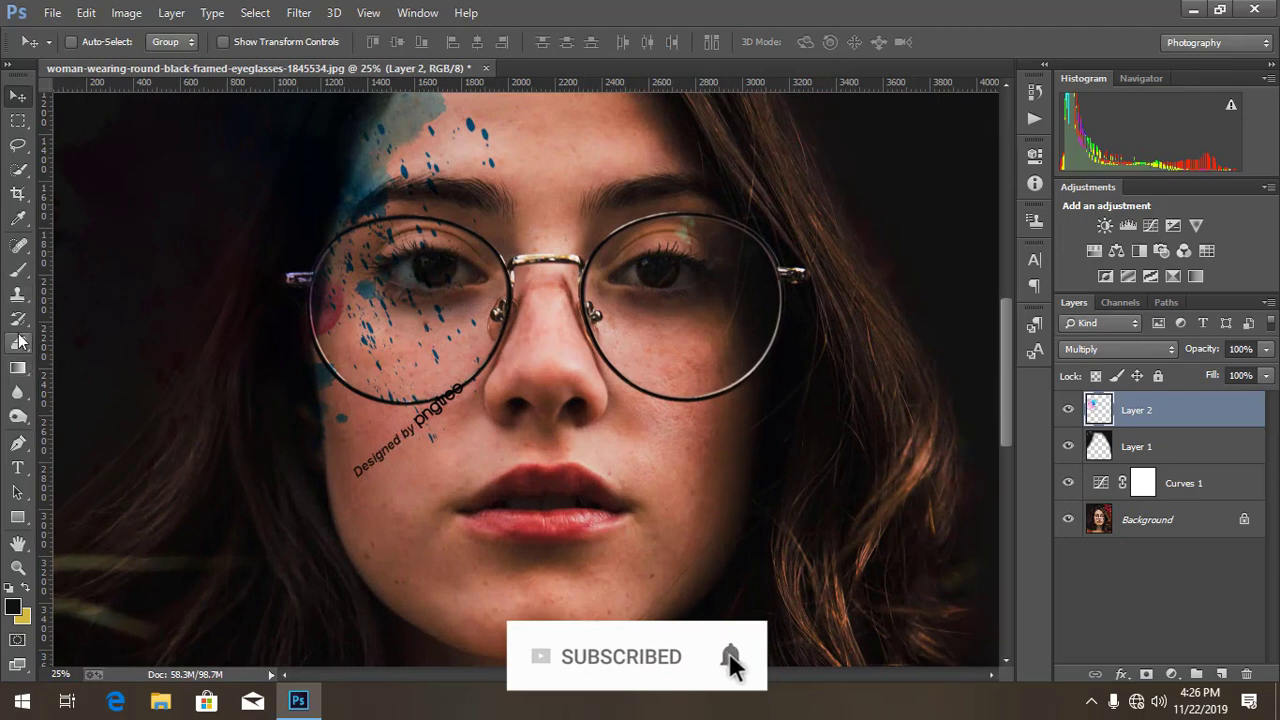
# - Erase the Designed by pngtree watermark and the purple tint near the glasses arm
pyautogui.click(19, 342)
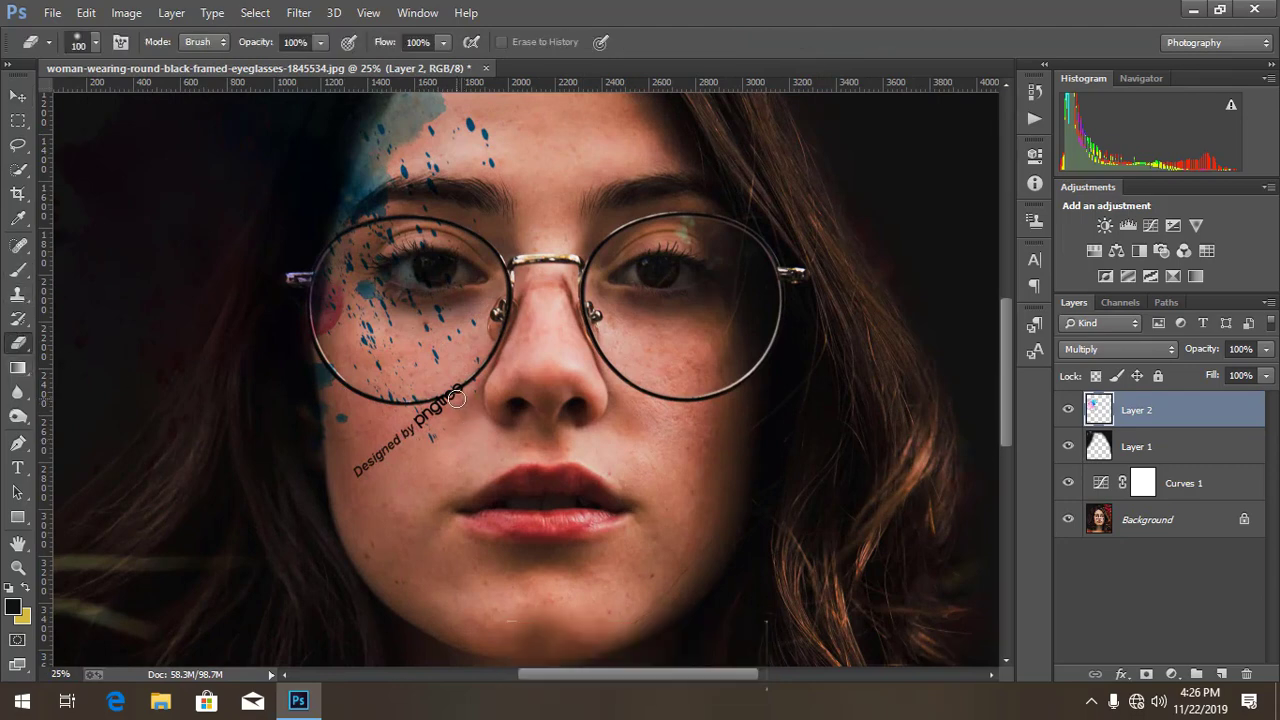
pyautogui.moveTo(453, 393); pyautogui.dragTo(345, 478)
pyautogui.press(']')
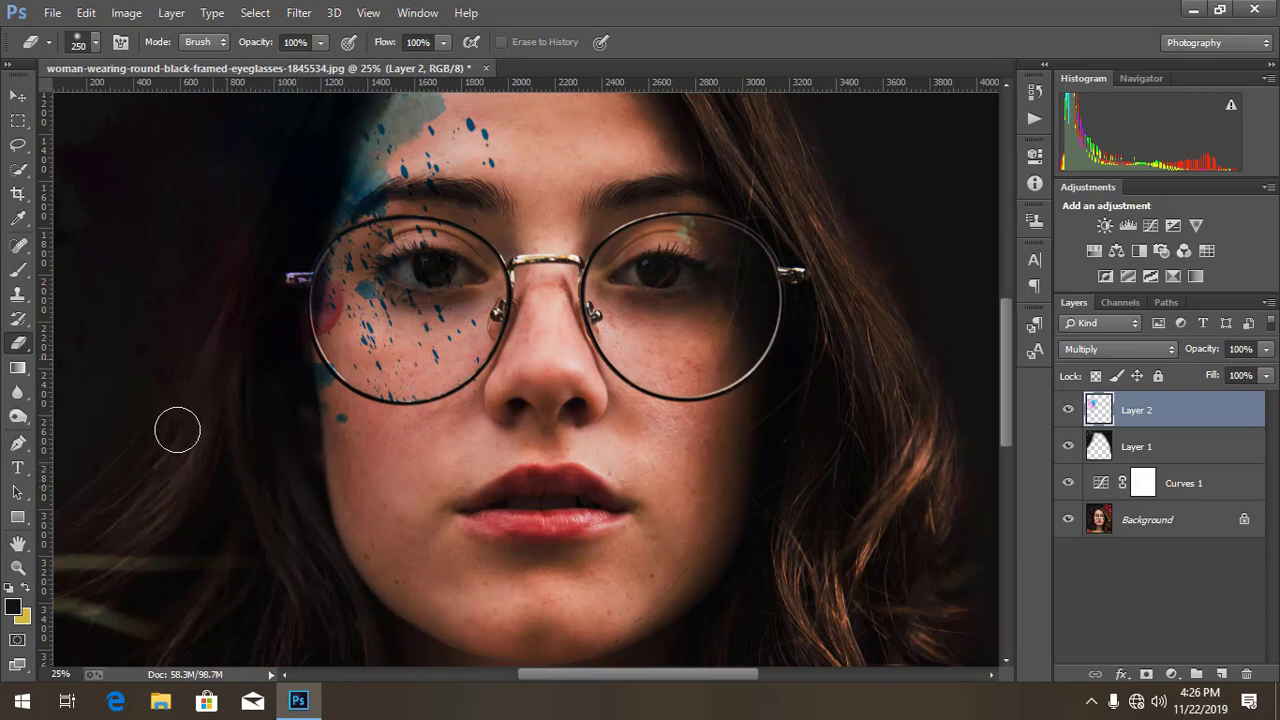
pyautogui.moveTo(248, 310)
pyautogui.mouseDown()
pyautogui.moveTo(263, 289)
pyautogui.moveTo(263, 314)
pyautogui.moveTo(274, 249)
pyautogui.moveTo(205, 334)
pyautogui.moveTo(171, 463)
pyautogui.mouseUp()
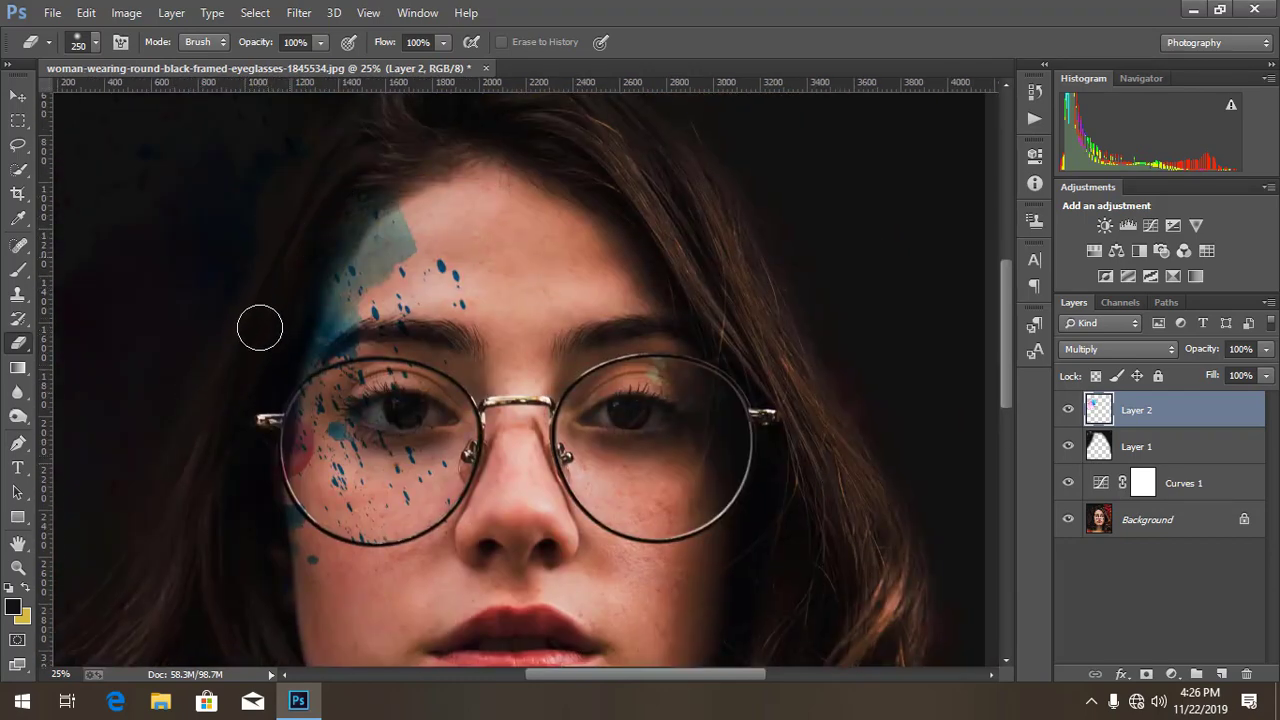
pyautogui.moveTo(246, 346); pyautogui.dragTo(257, 309)
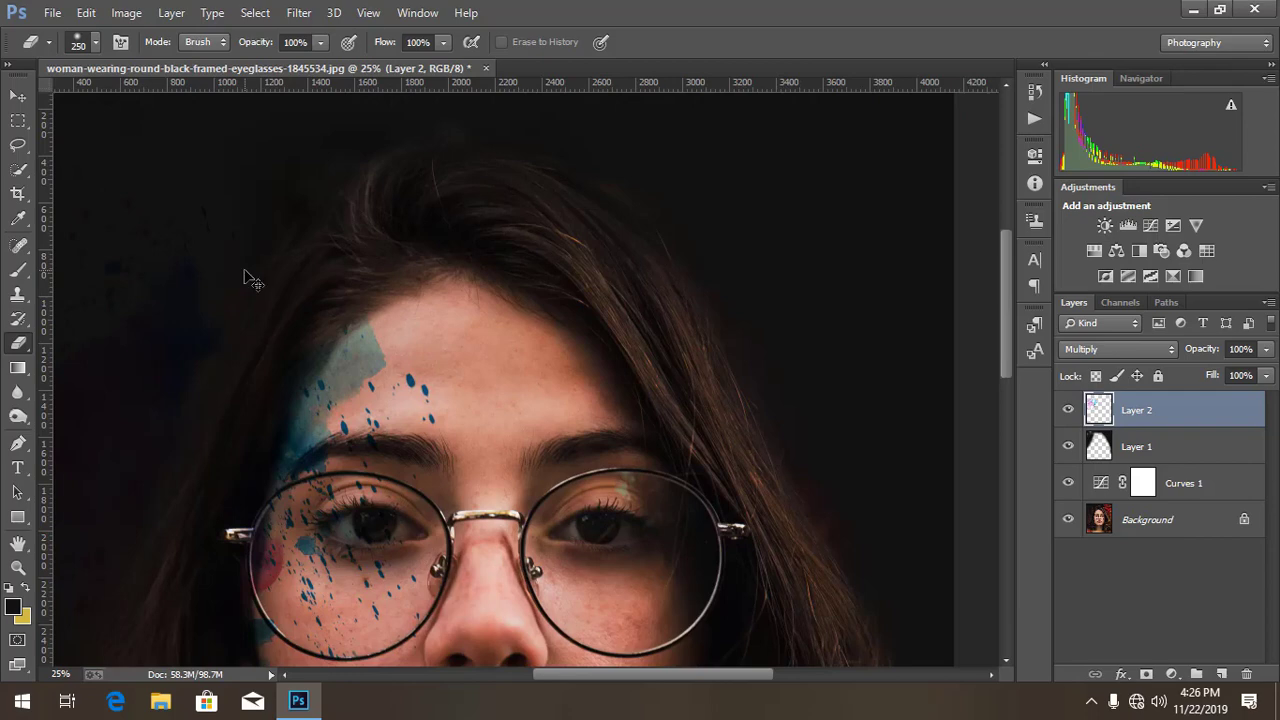
# - Erase leftover paint with an 800 px eraser, then fine blue spots just below the left eye
pyautogui.hotkey('ctrl', '-')
pyautogui.press(']')
pyautogui.press(']')
pyautogui.press(']')
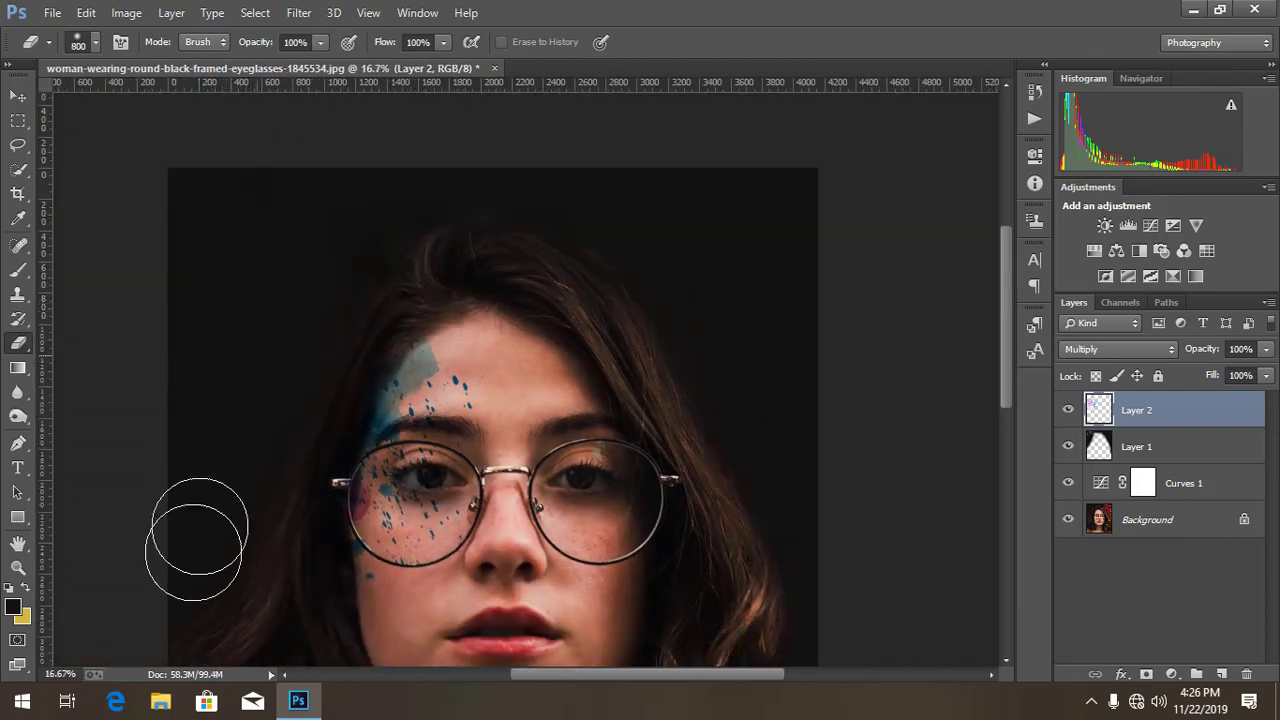
pyautogui.moveTo(239, 571)
pyautogui.mouseDown()
pyautogui.moveTo(249, 449)
pyautogui.moveTo(213, 529)
pyautogui.mouseUp()
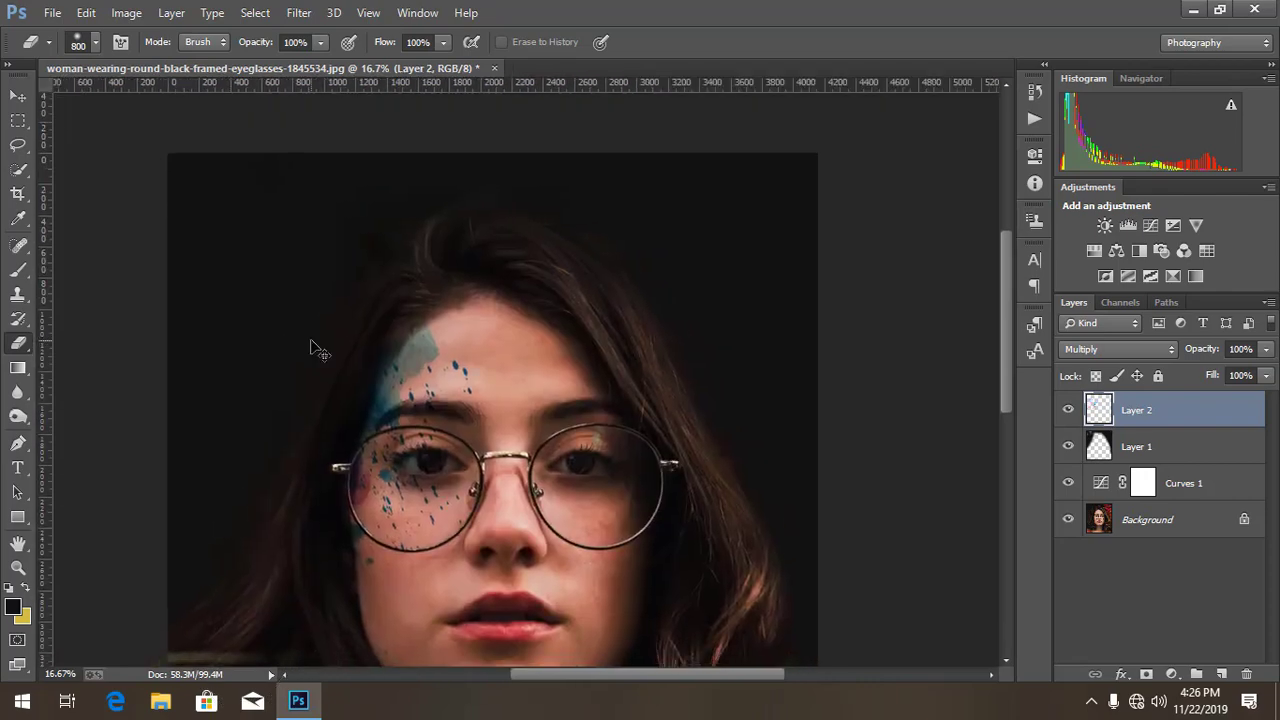
pyautogui.hotkey('ctrl', '=')
pyautogui.hotkey('ctrl', '=')
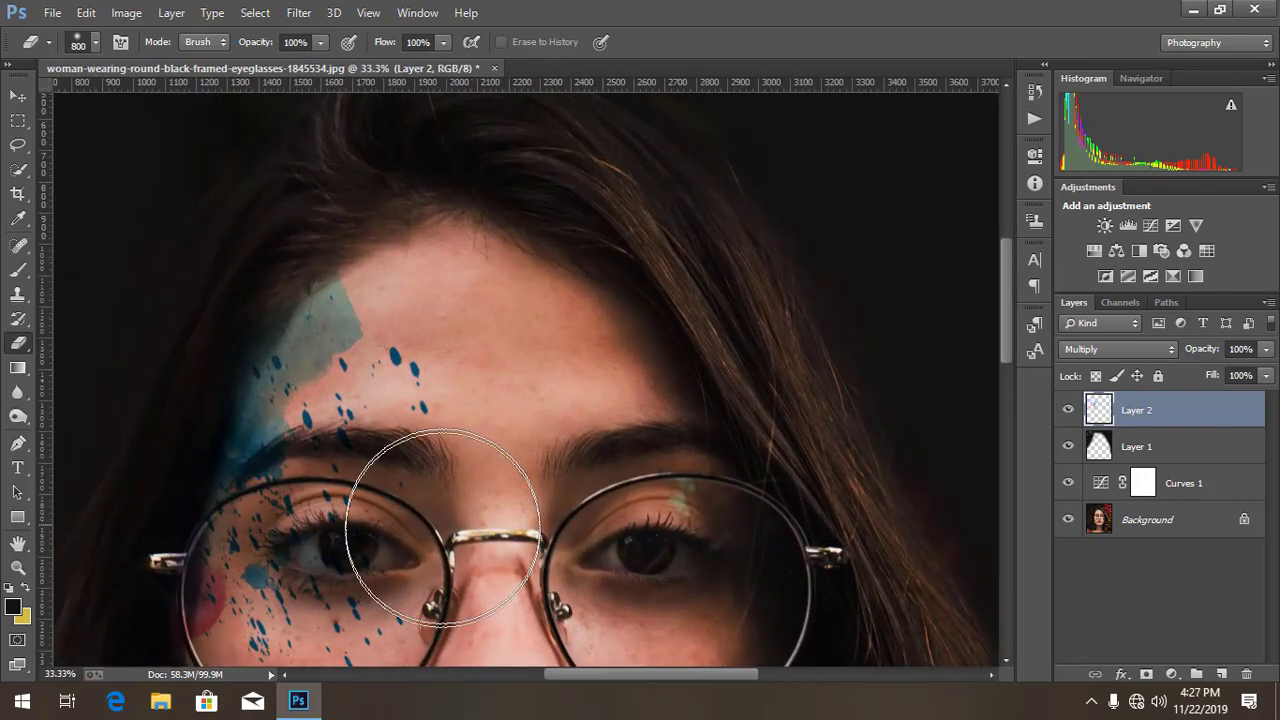
pyautogui.hotkey('ctrl', '=')
pyautogui.scroll(-3, 451, 466)
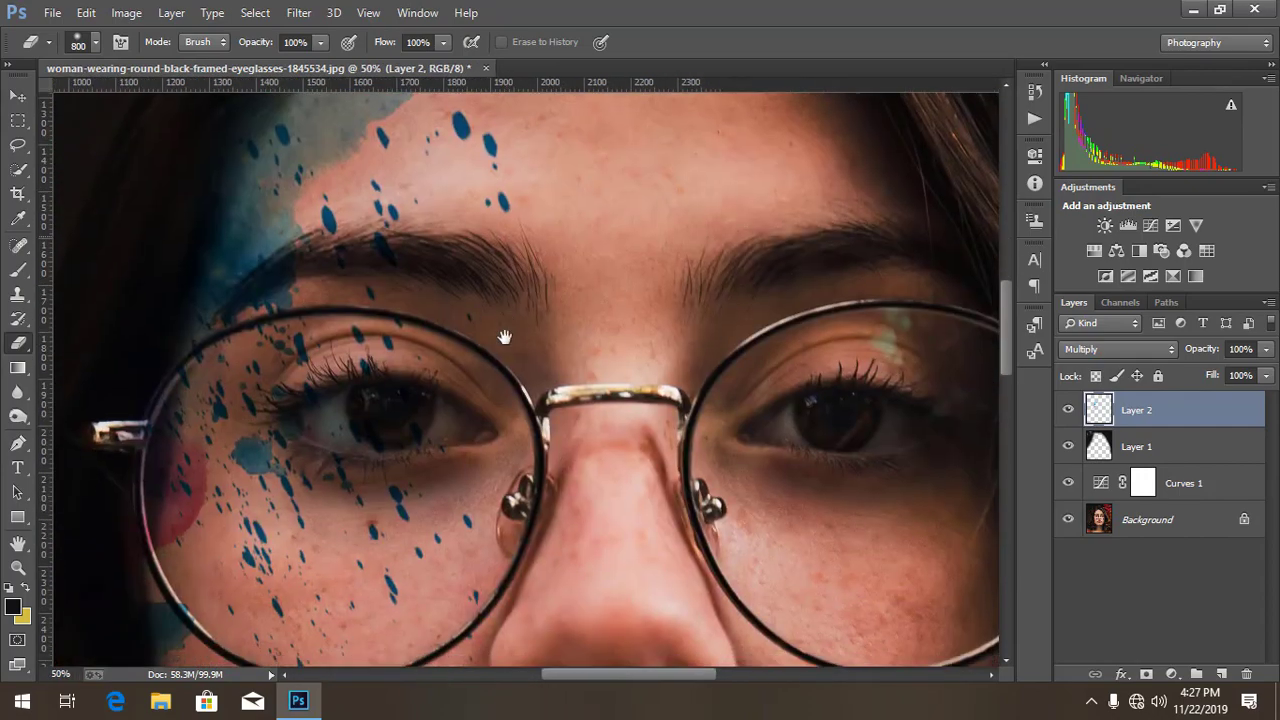
pyautogui.press('[')
pyautogui.press('[')
pyautogui.press('[')
pyautogui.press('[')
pyautogui.press('[')
pyautogui.press('[')
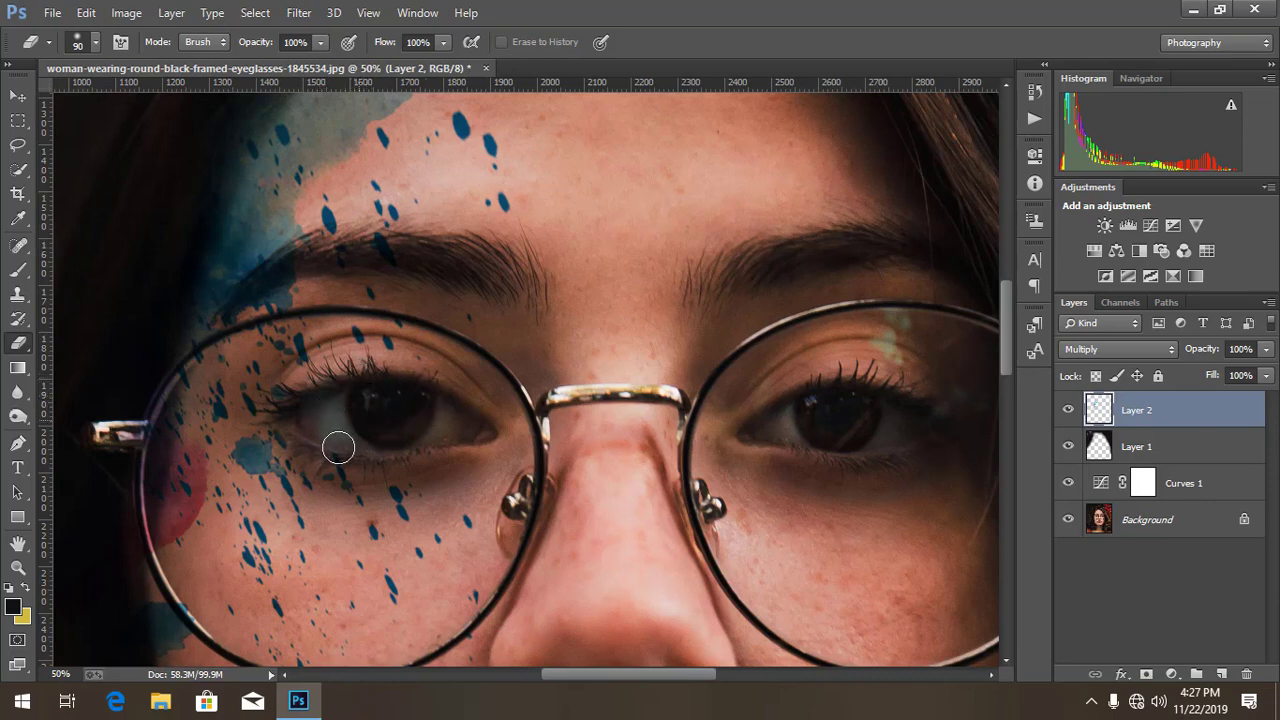
pyautogui.moveTo(336, 453); pyautogui.dragTo(341, 467)
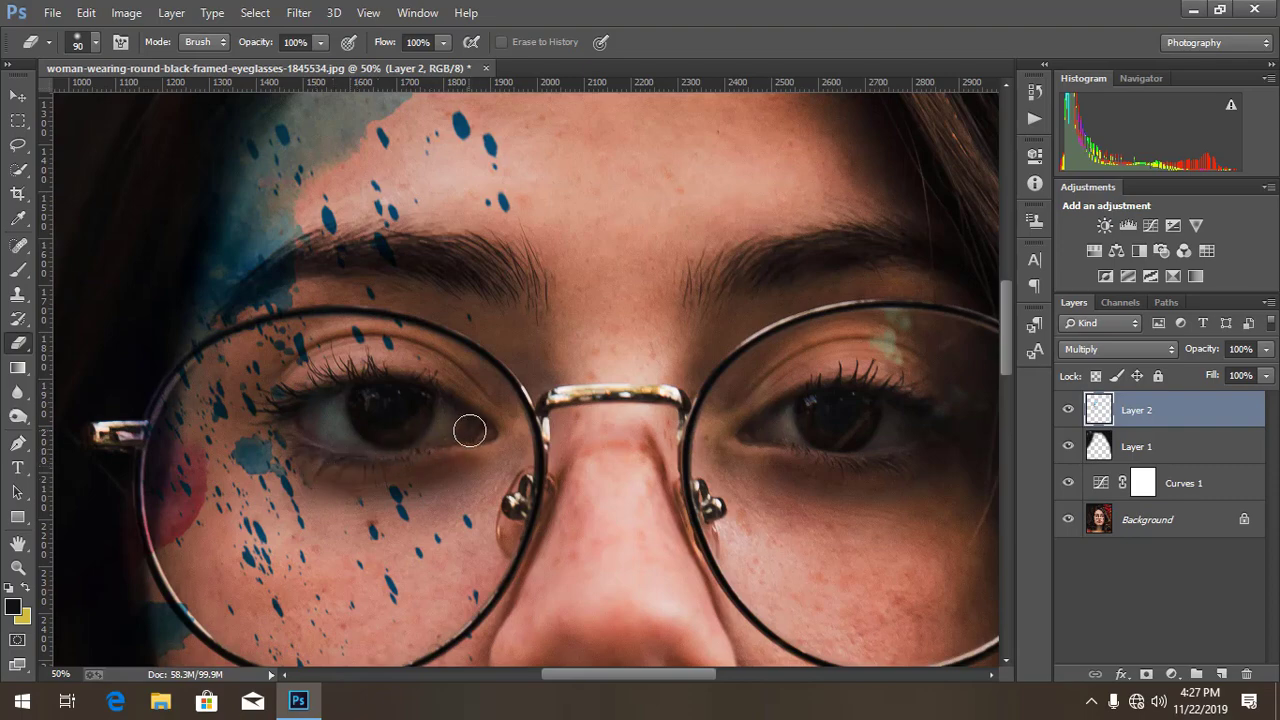
pyautogui.hotkey('ctrl', '-')
pyautogui.hotkey('ctrl', '-')
pyautogui.hotkey('ctrl', '-')
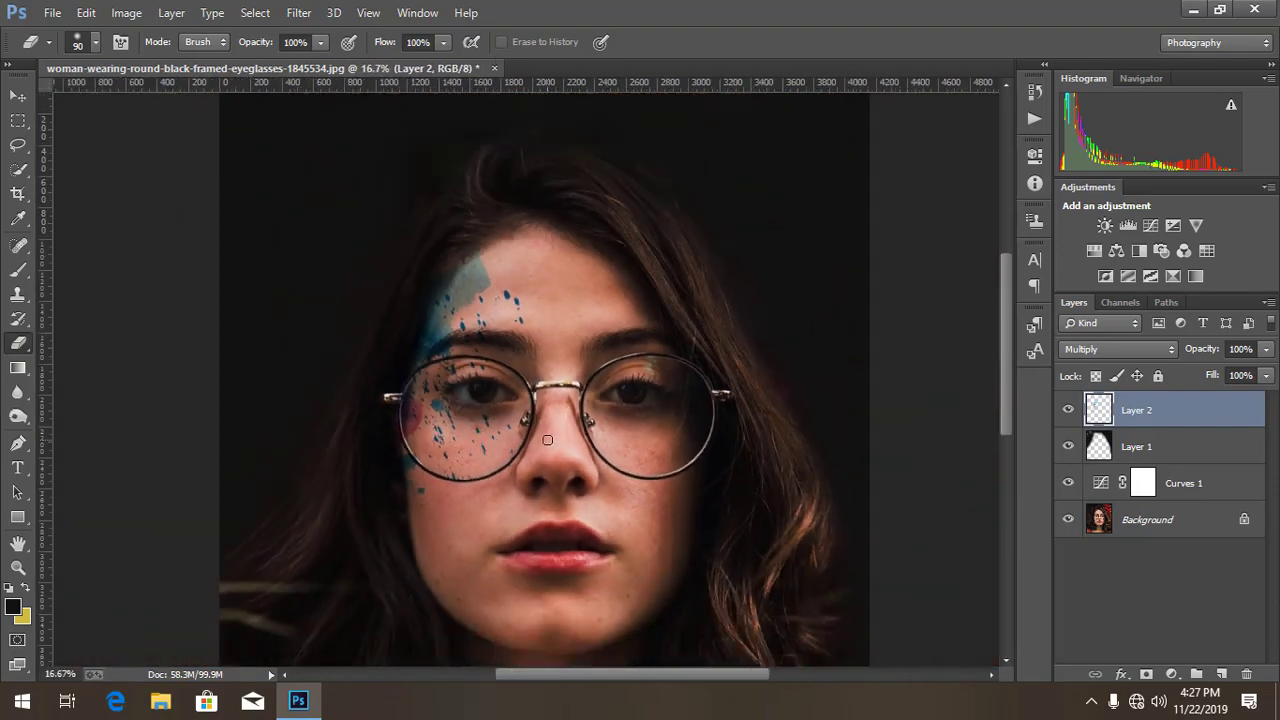
pyautogui.hotkey('ctrl', '-')
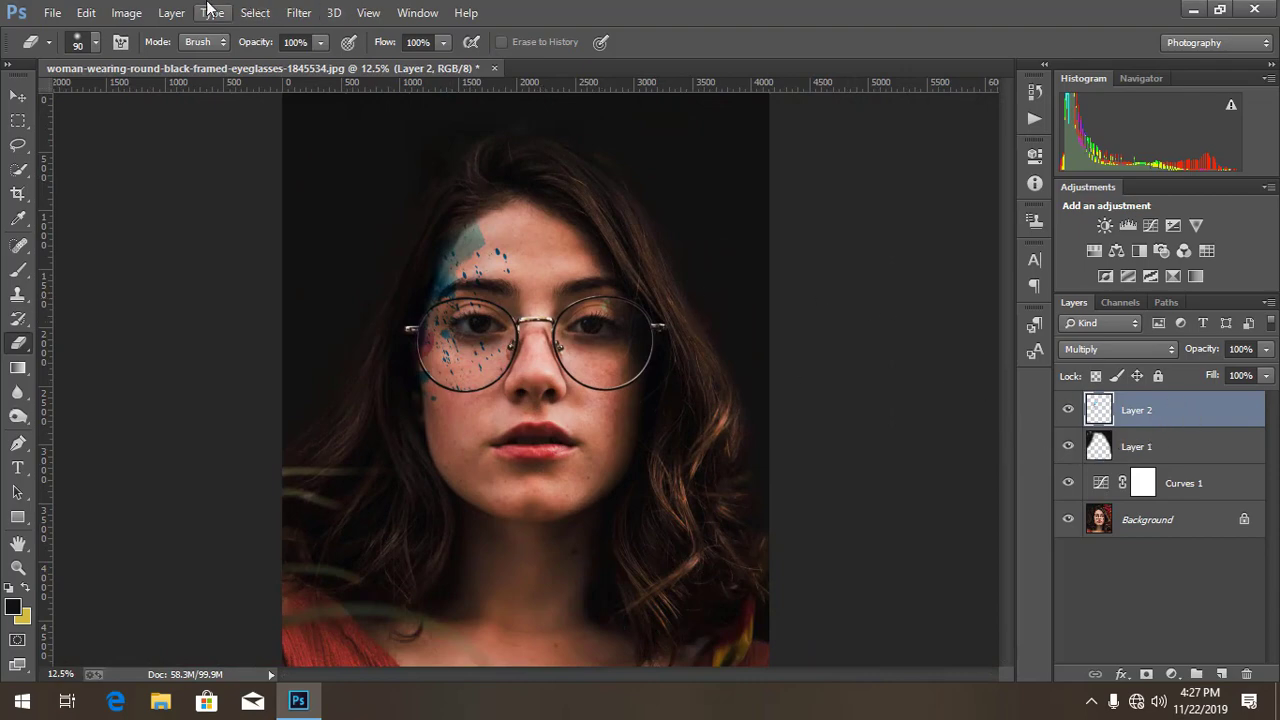
# - Open the Pngtree watercolor splash PNG and move it onto the portrait as a new layer
pyautogui.click(52, 12)
pyautogui.click(70, 51)
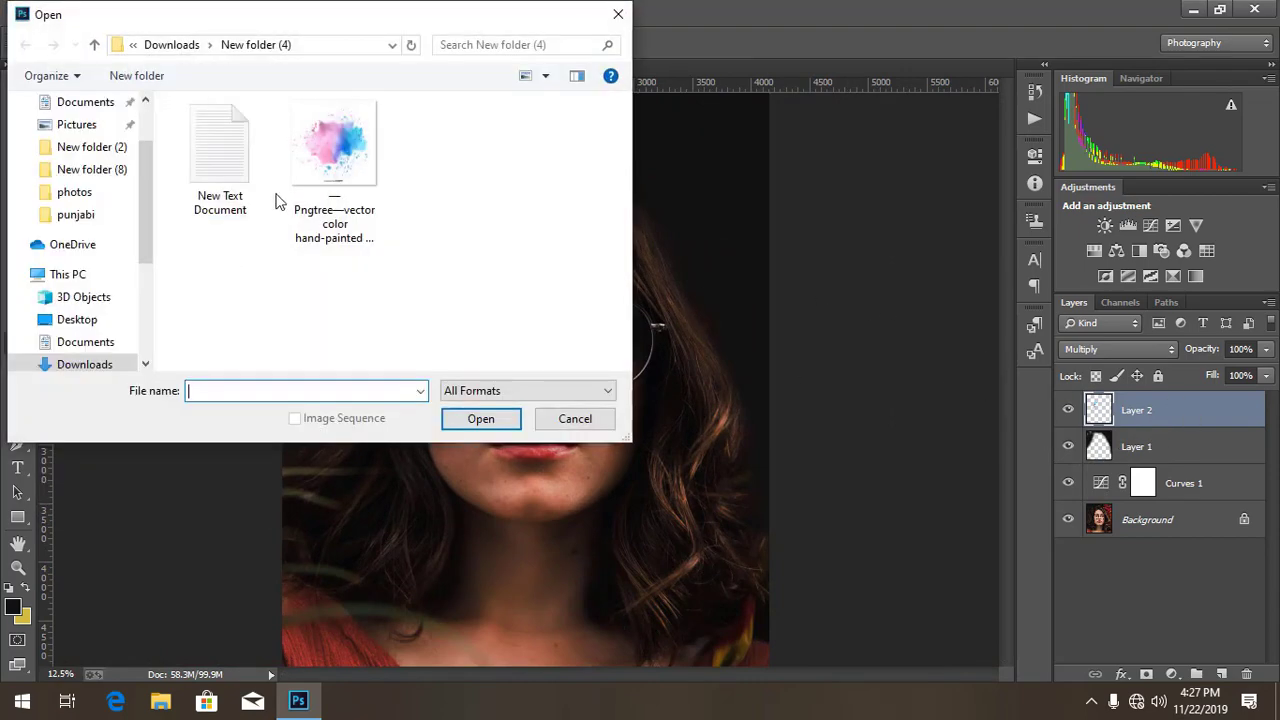
pyautogui.doubleClick(334, 160)
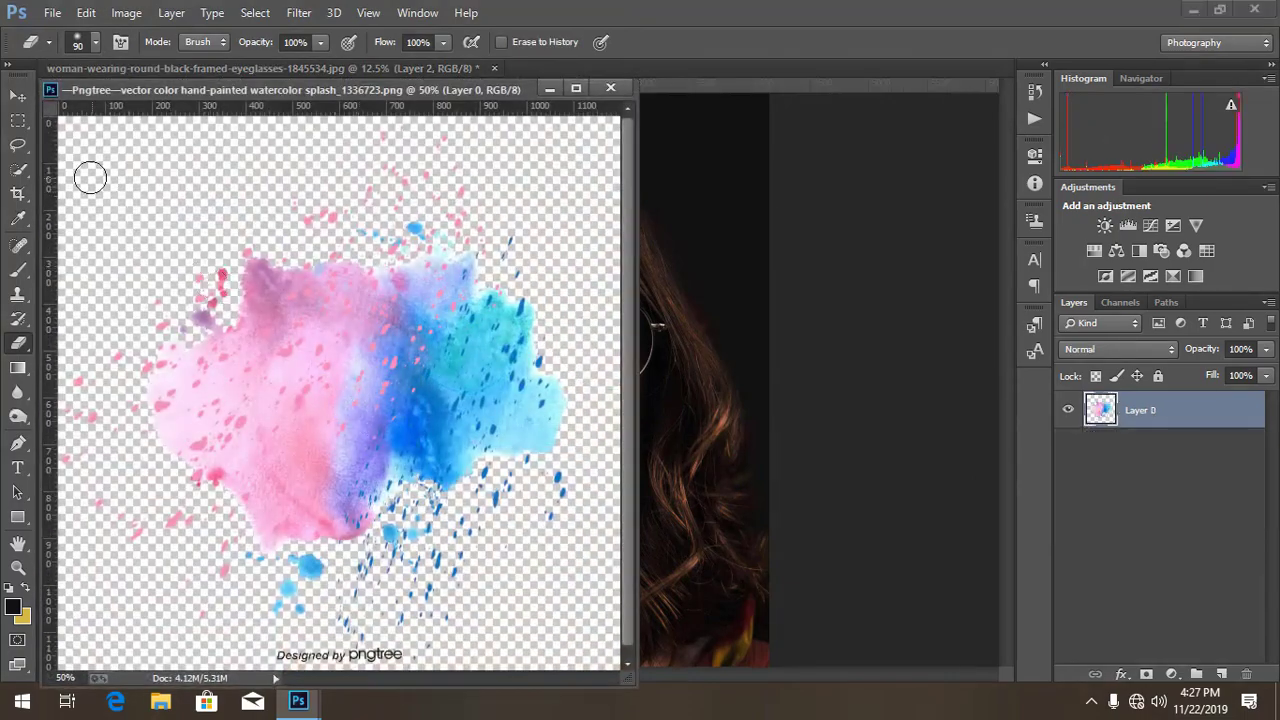
pyautogui.click(17, 95)
pyautogui.moveTo(293, 327)
pyautogui.mouseDown()
pyautogui.moveTo(700, 420)
pyautogui.moveTo(463, 465)
pyautogui.mouseUp()
pyautogui.click(610, 88)
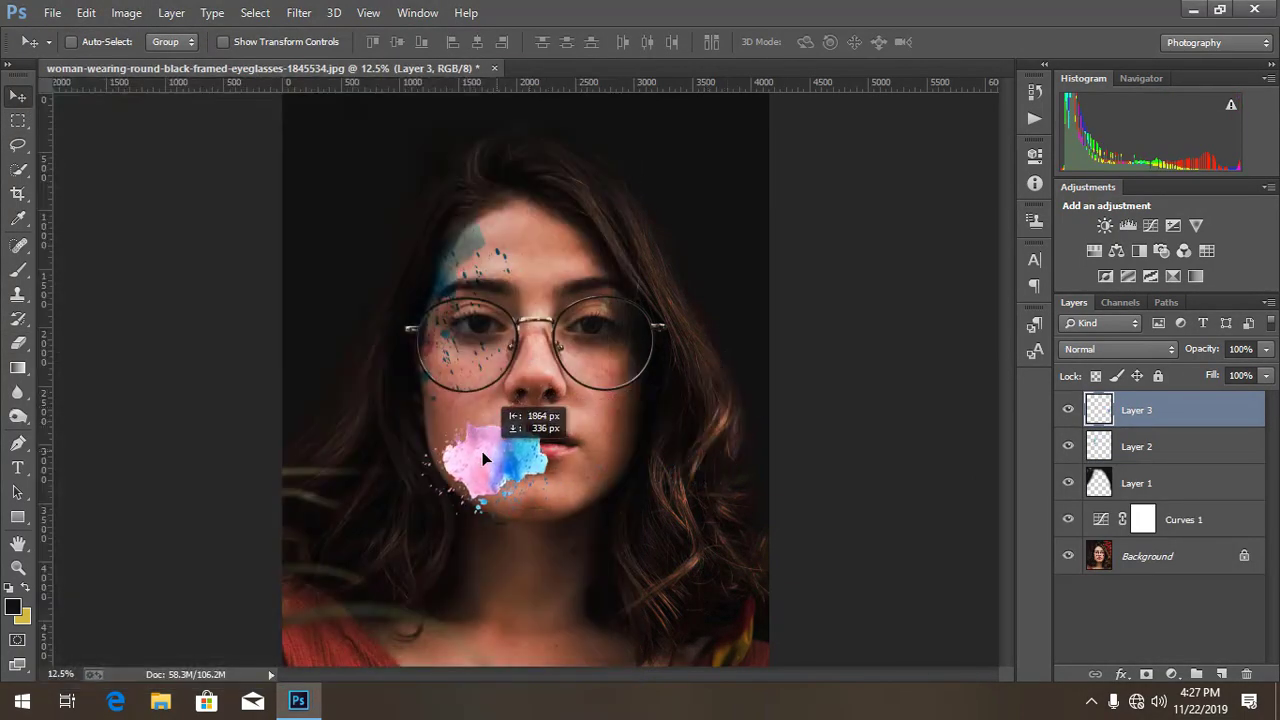
# - Rotate the splash to about 147 degrees and enlarge it over her lower-left cheek
pyautogui.hotkey('ctrl', 't')
pyautogui.moveTo(535, 368); pyautogui.dragTo(442, 628)
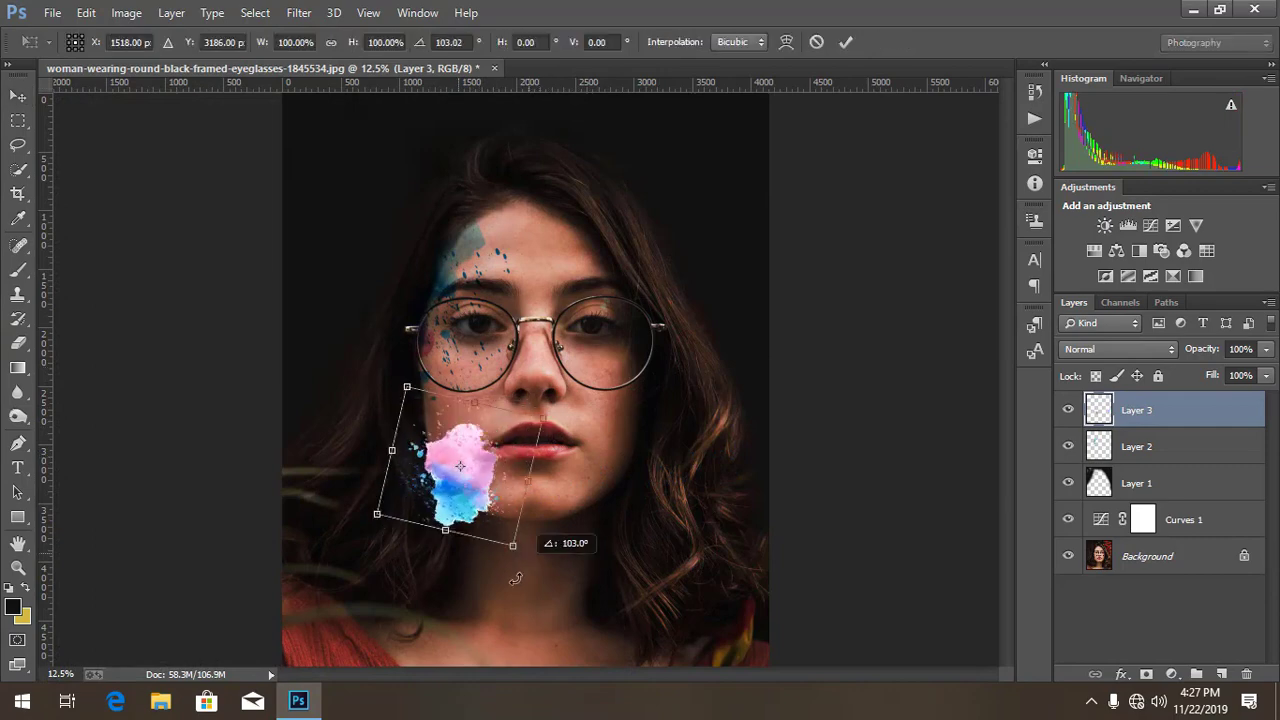
pyautogui.moveTo(551, 489)
pyautogui.mouseDown()
pyautogui.moveTo(530, 553)
pyautogui.moveTo(587, 546)
pyautogui.mouseUp()
# - Commit the transform, set Layer 3 to Multiply, and nudge the splash slightly on her face
pyautogui.click(848, 44)
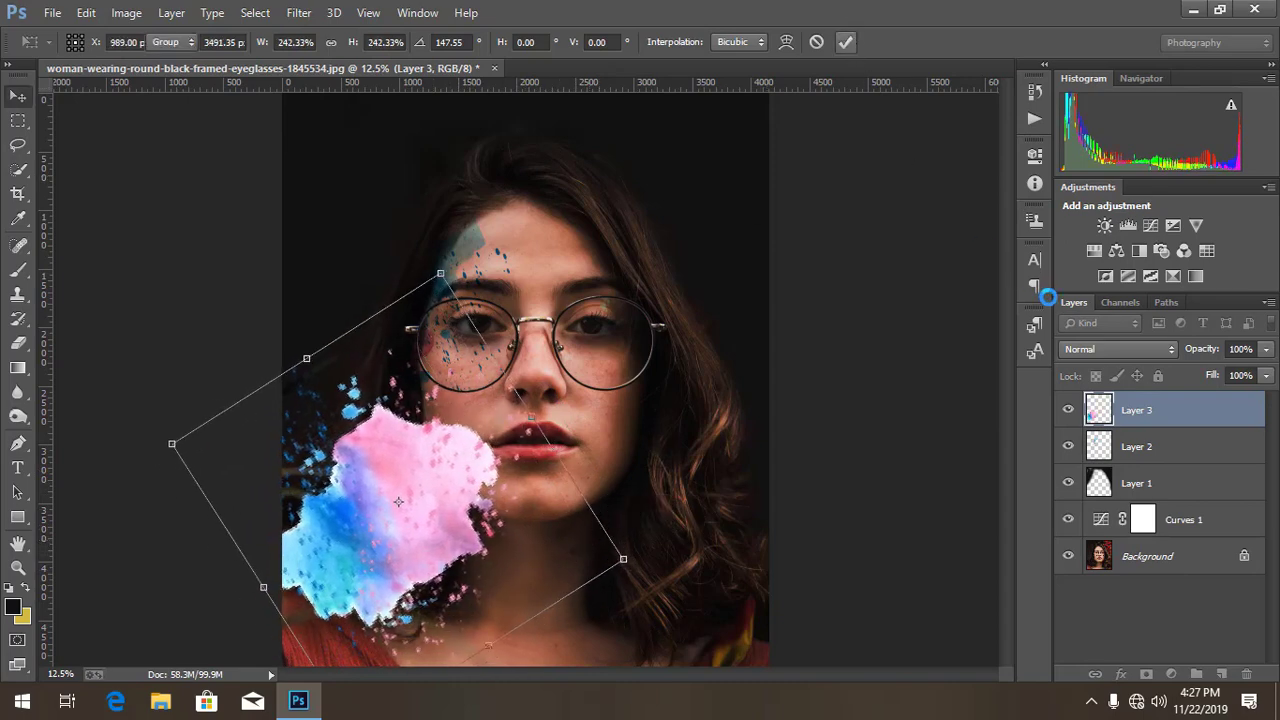
pyautogui.click(1108, 348)
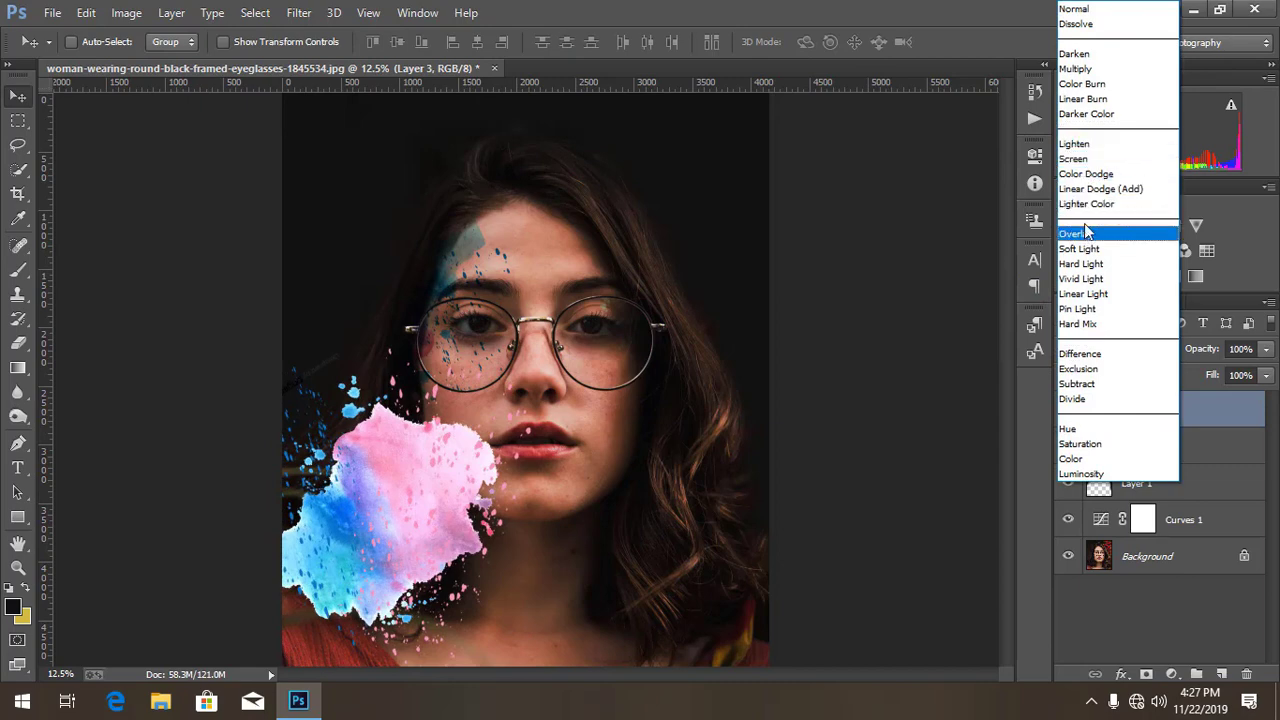
pyautogui.click(1079, 76)
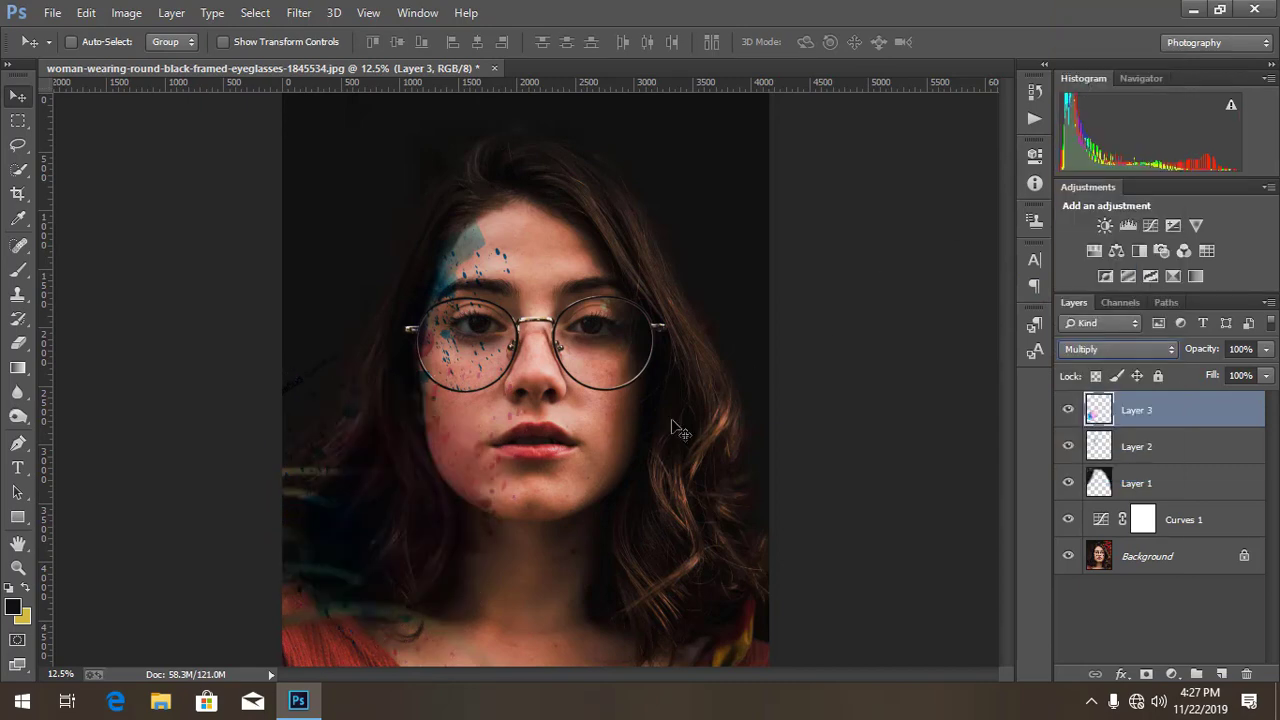
pyautogui.scroll(2, 478, 520)
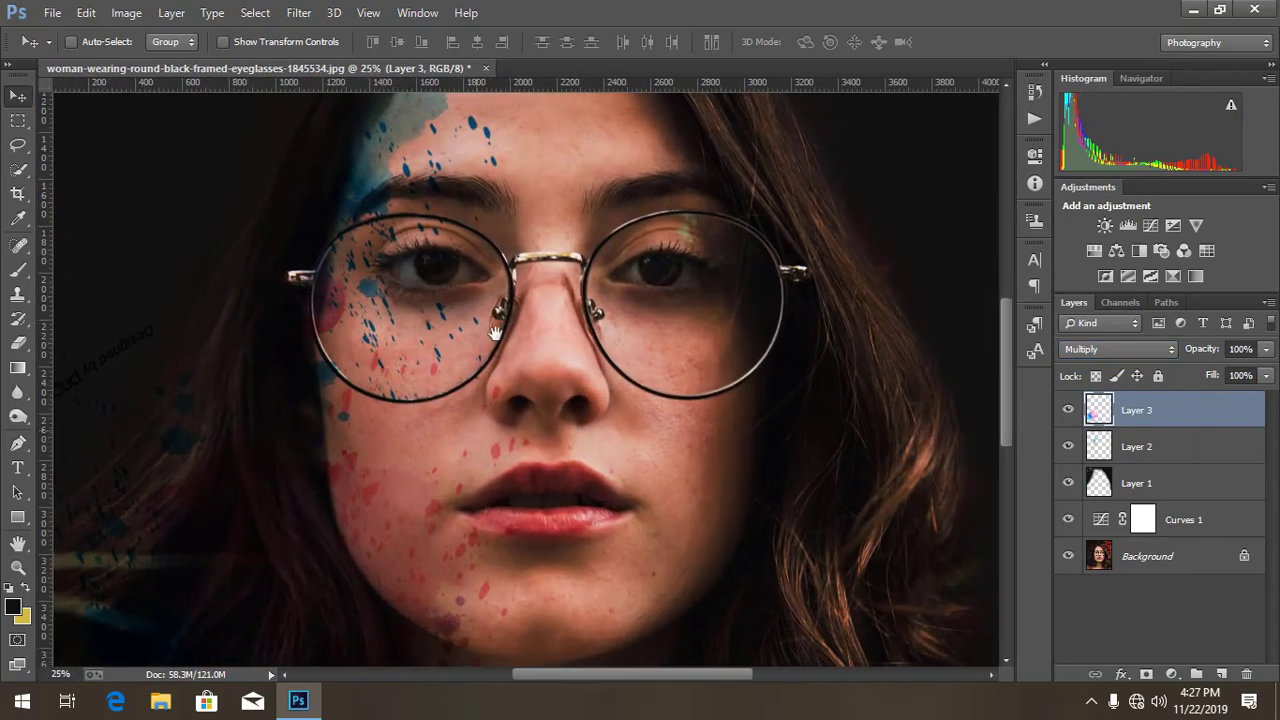
pyautogui.moveTo(455, 460); pyautogui.dragTo(515, 231)
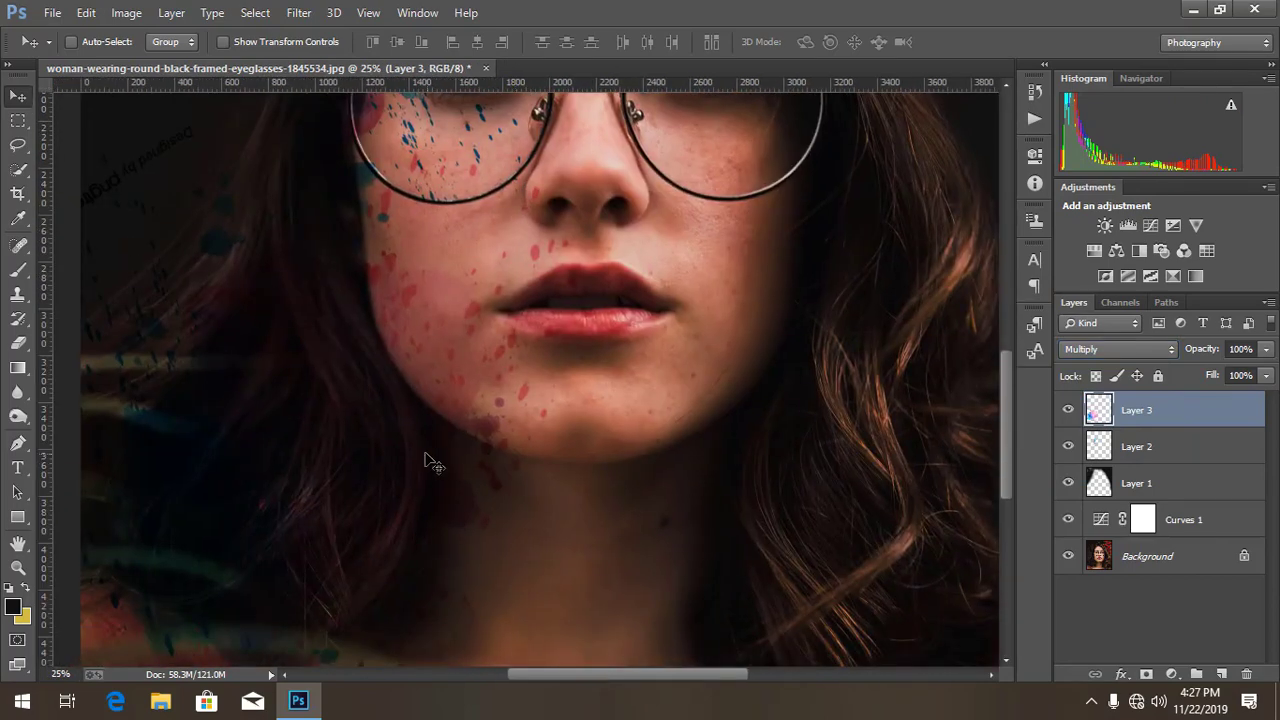
pyautogui.scroll(-1, 423, 460)
pyautogui.moveTo(423, 460)
pyautogui.mouseDown()
pyautogui.moveTo(437, 445)
pyautogui.moveTo(423, 431)
pyautogui.moveTo(416, 446)
pyautogui.mouseUp()
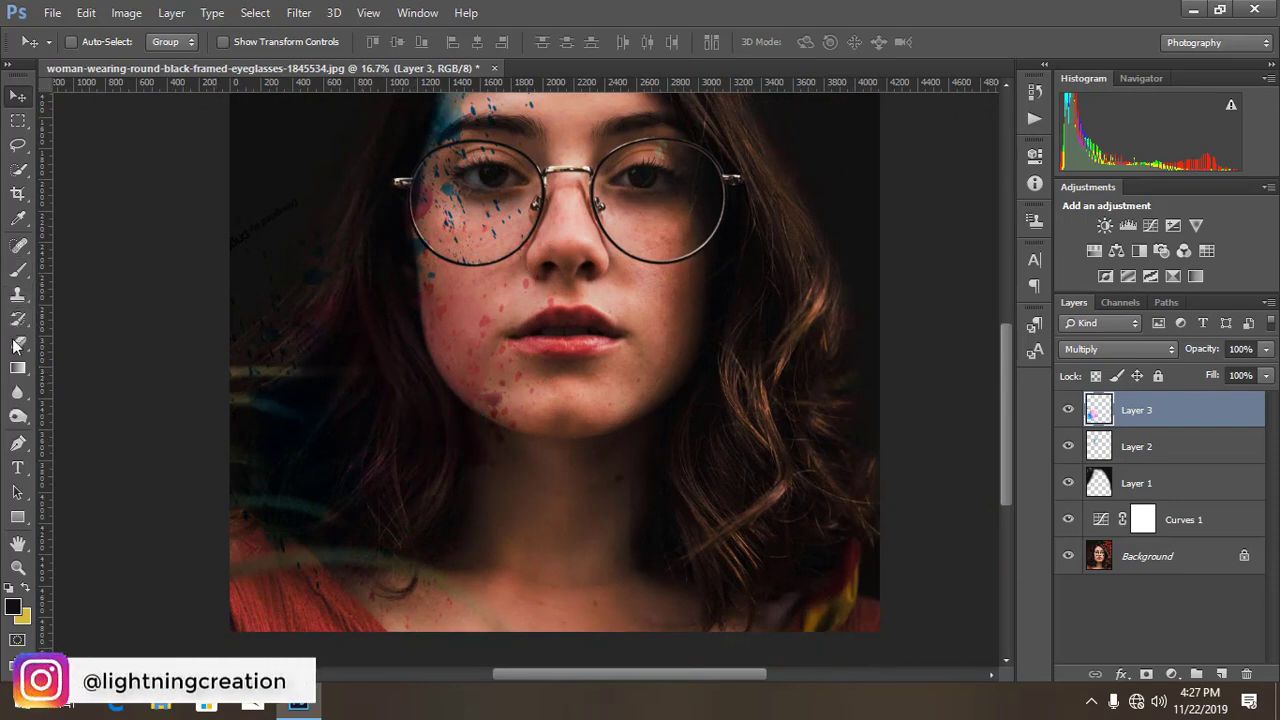
# - With a large eraser, erase the upside-down Designed by text and blue splatter on Layer 3
pyautogui.click(17, 342)
pyautogui.hotkey('ctrl', '+')
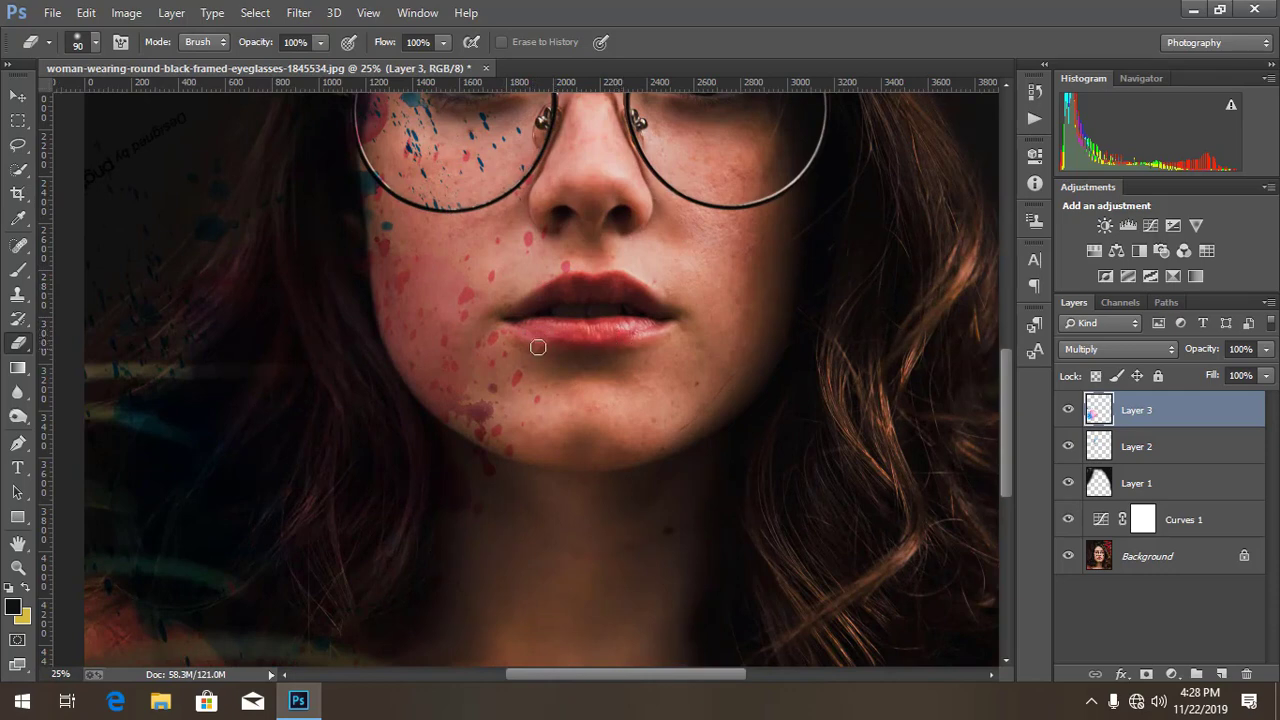
pyautogui.hotkey('ctrl', '-')
pyautogui.hotkey('ctrl', '+')
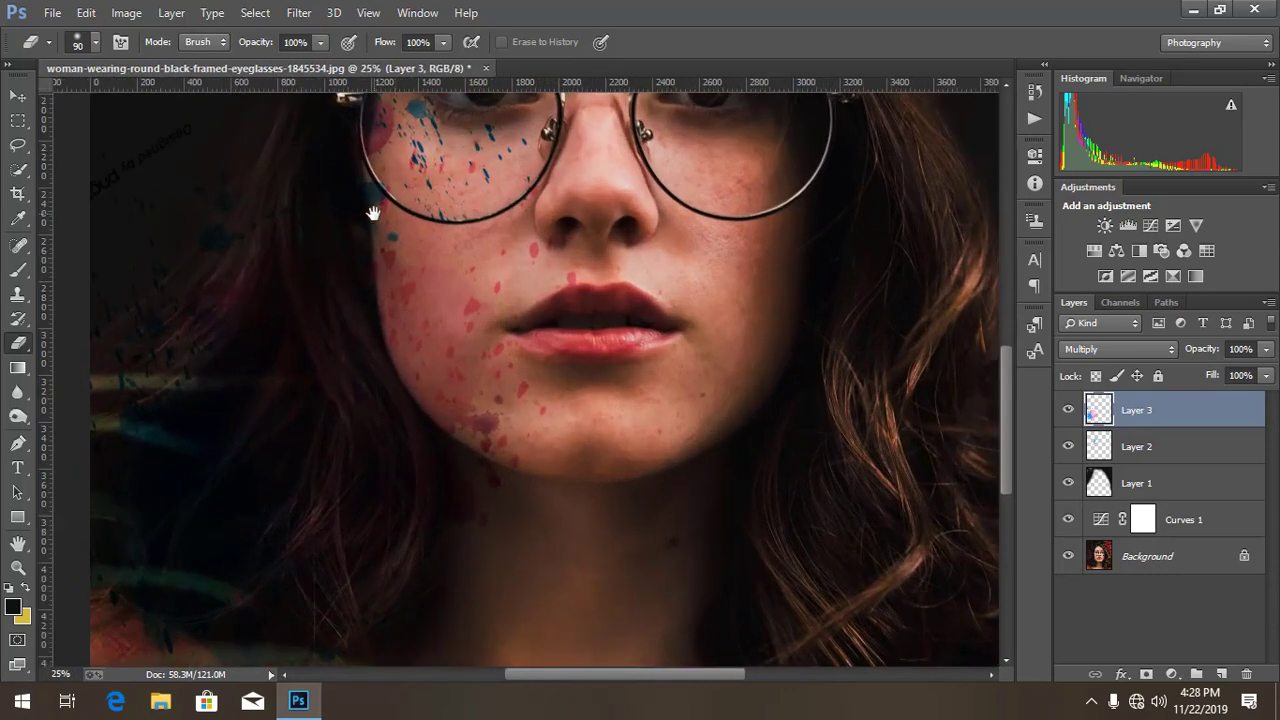
pyautogui.moveTo(372, 217); pyautogui.dragTo(370, 275)
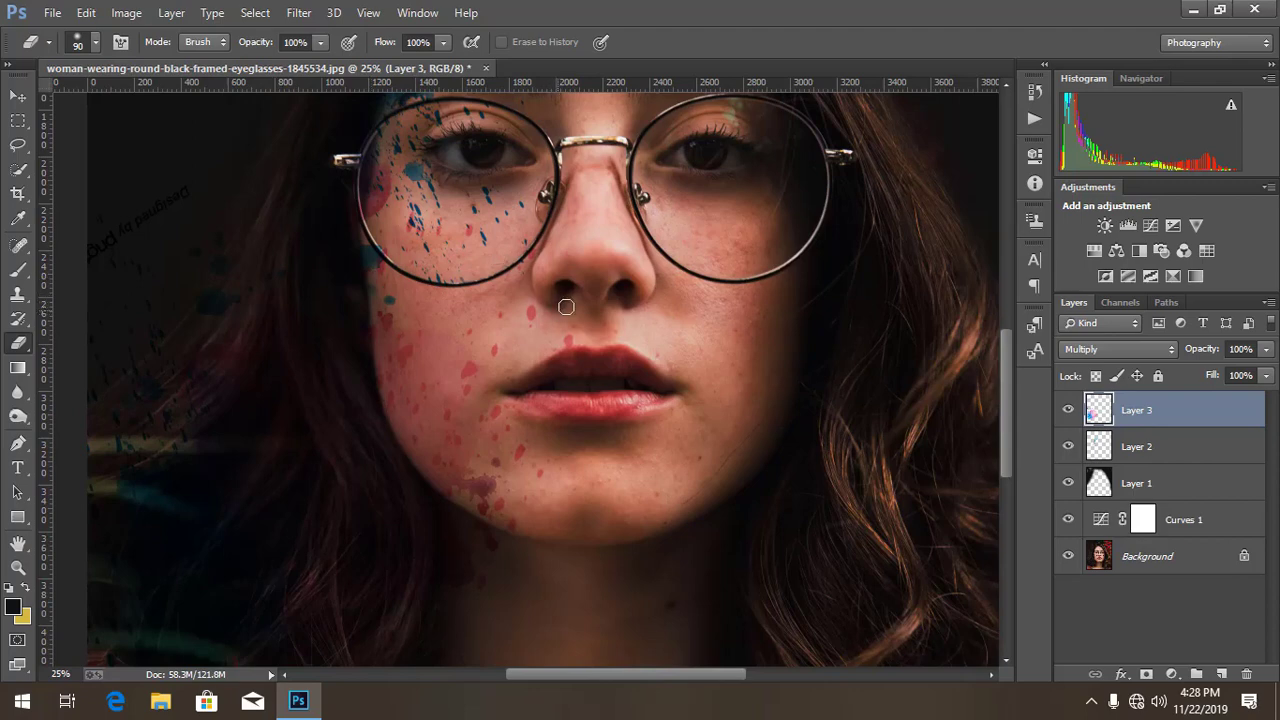
pyautogui.moveTo(387, 275); pyautogui.dragTo(427, 308)
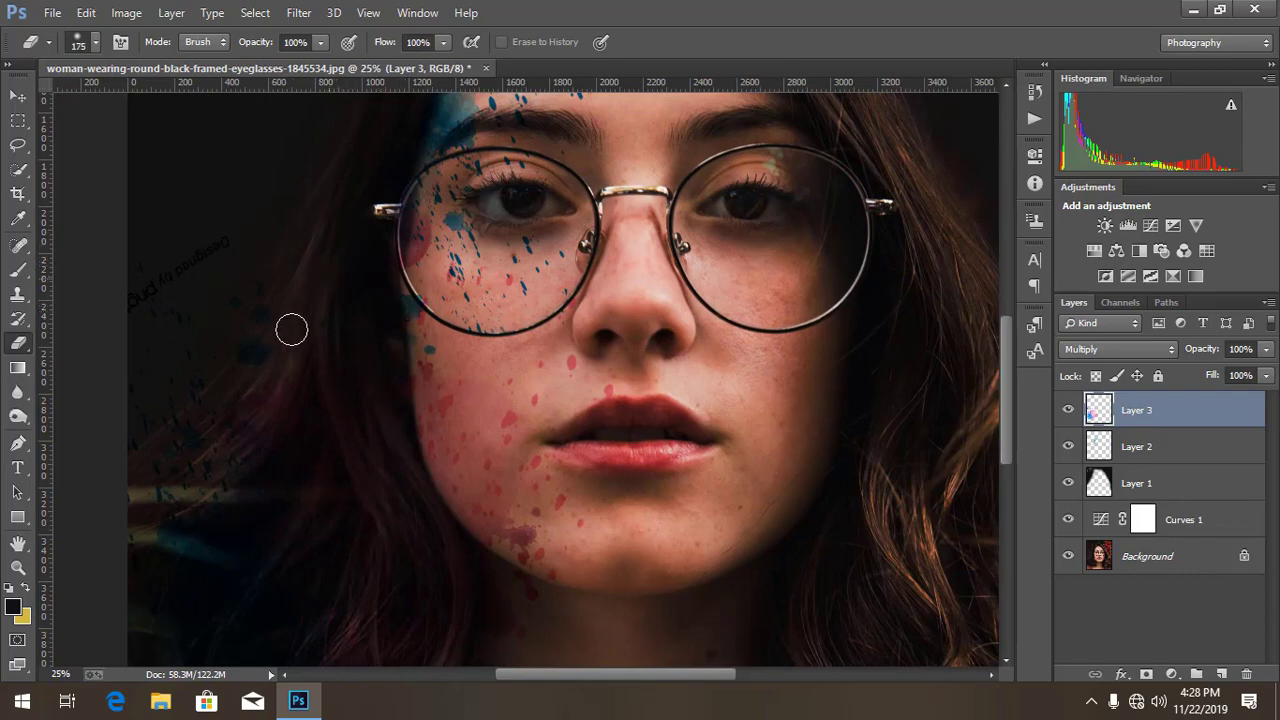
pyautogui.press(']')
pyautogui.press(']')
pyautogui.press(']')
pyautogui.moveTo(171, 320); pyautogui.dragTo(176, 453)
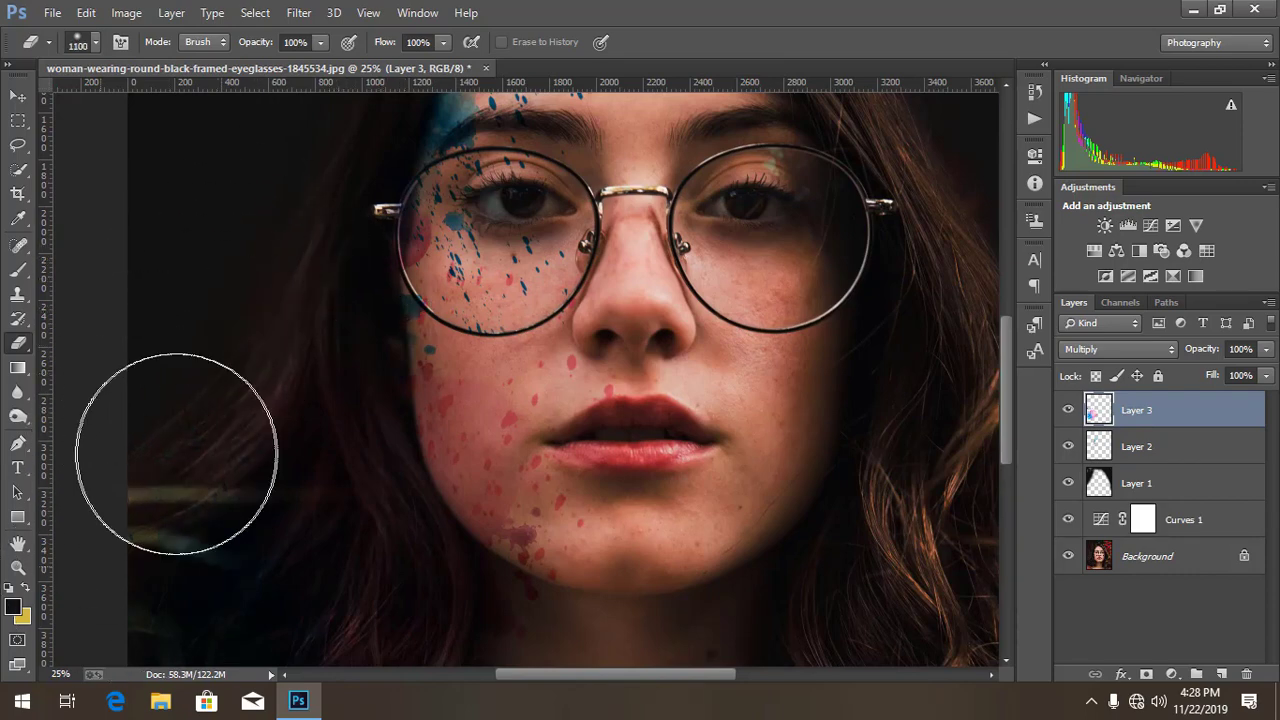
# - Adjust the eraser size and zoom out to review the whole portrait
pyautogui.hotkey('ctrl', '-')
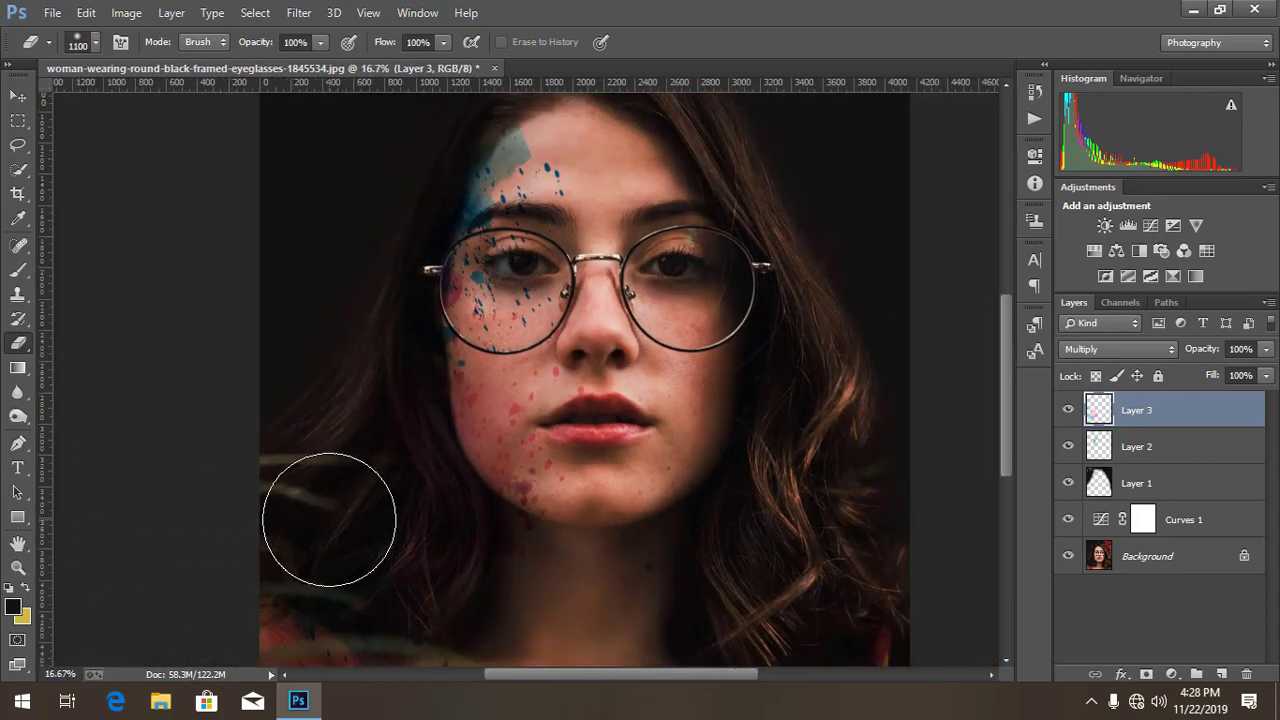
pyautogui.press('[')
pyautogui.press('[')
pyautogui.moveTo(400, 606); pyautogui.dragTo(369, 525)
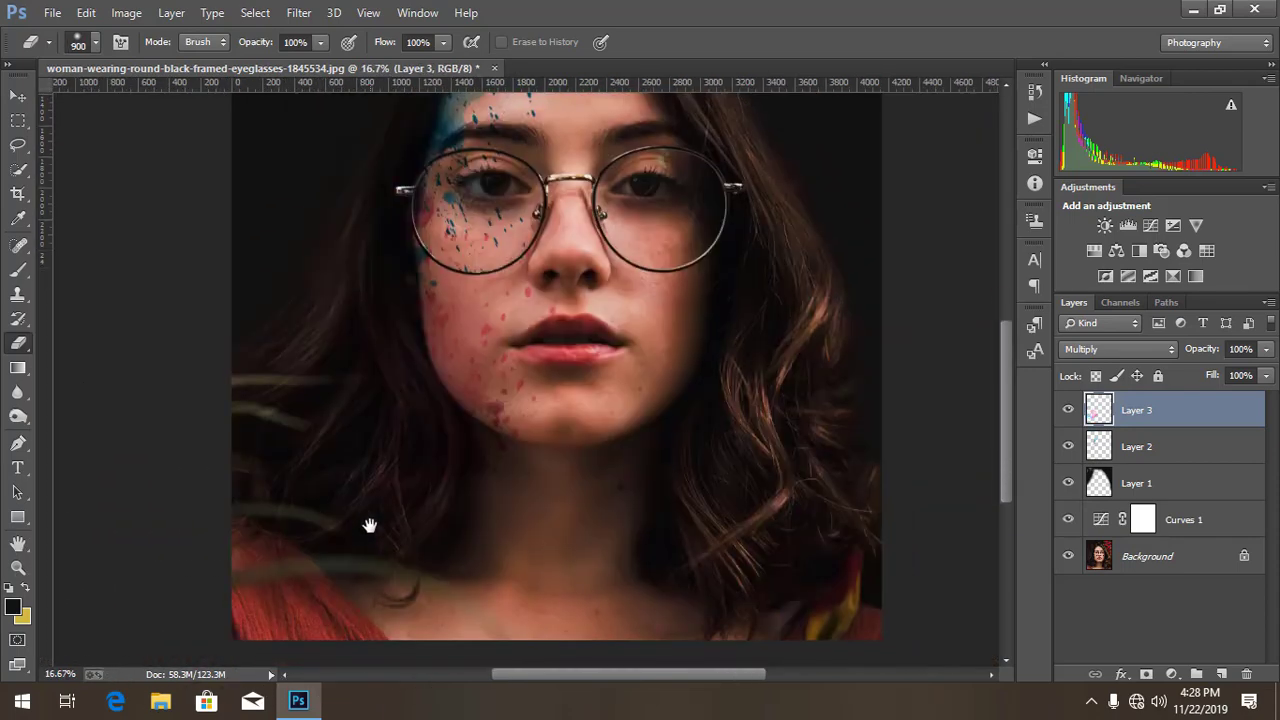
pyautogui.press('[')
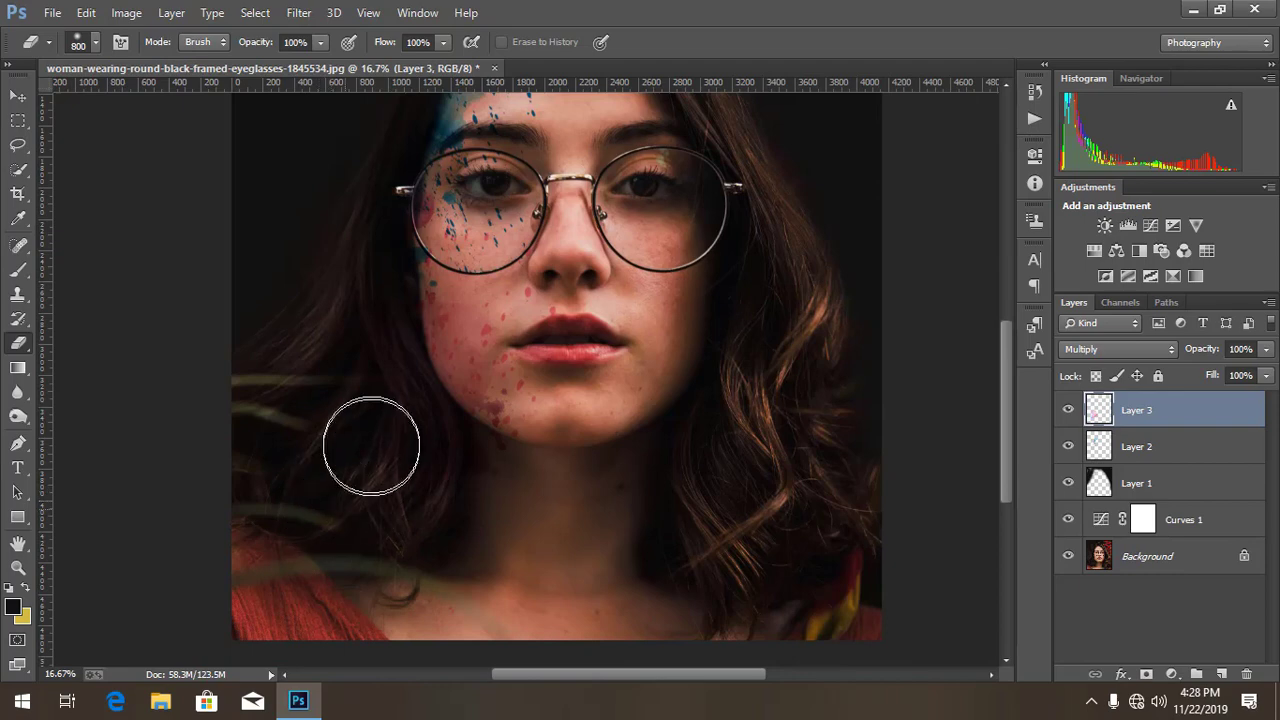
pyautogui.press('[')
pyautogui.press('[')
pyautogui.press('[')
pyautogui.press('[')
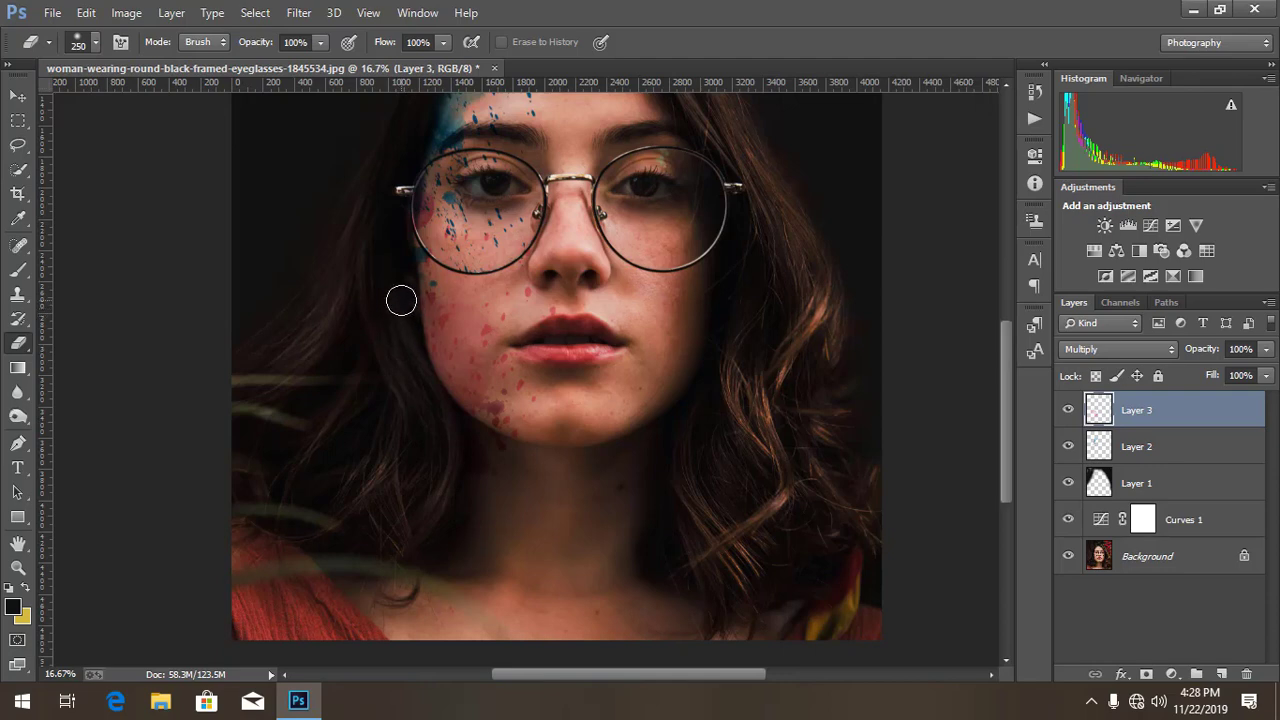
pyautogui.press(']')
pyautogui.press(']')
pyautogui.hotkey('ctrl', '-')
pyautogui.hotkey('ctrl', '-')
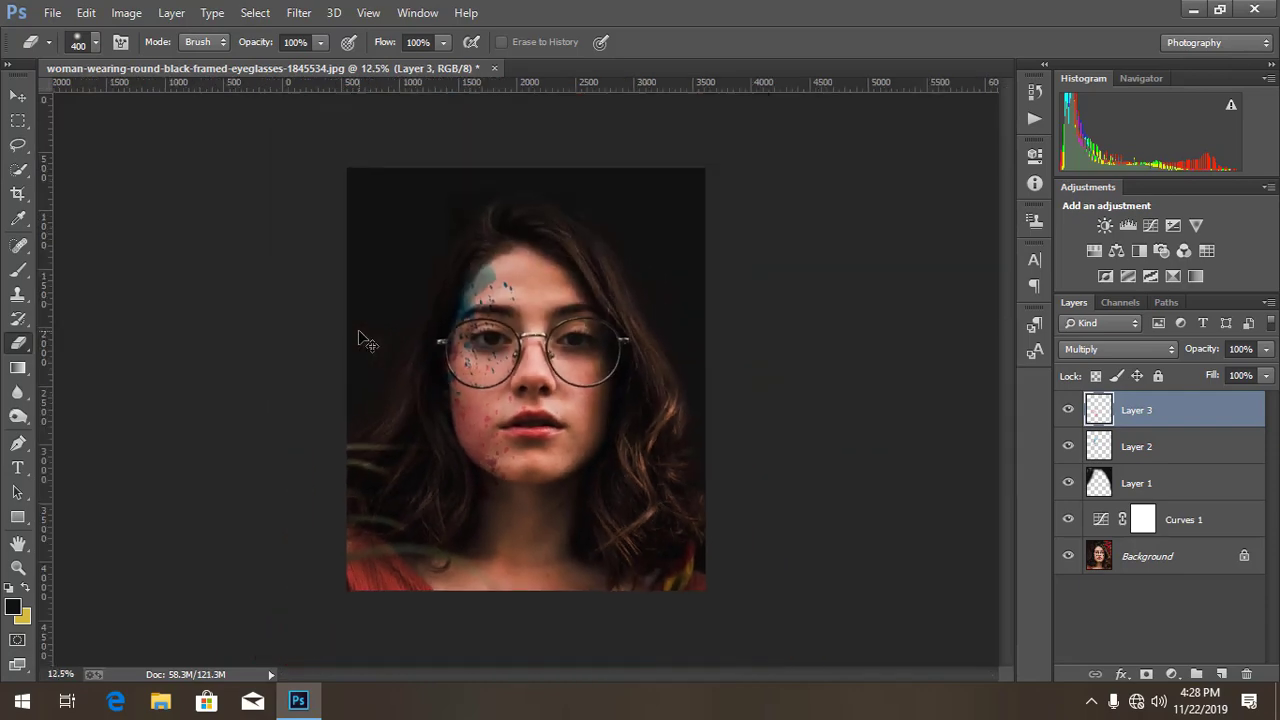
pyautogui.hotkey('ctrl', '+')
pyautogui.hotkey('ctrl', '+')
pyautogui.hotkey('ctrl', '-')
pyautogui.hotkey('ctrl', '-')
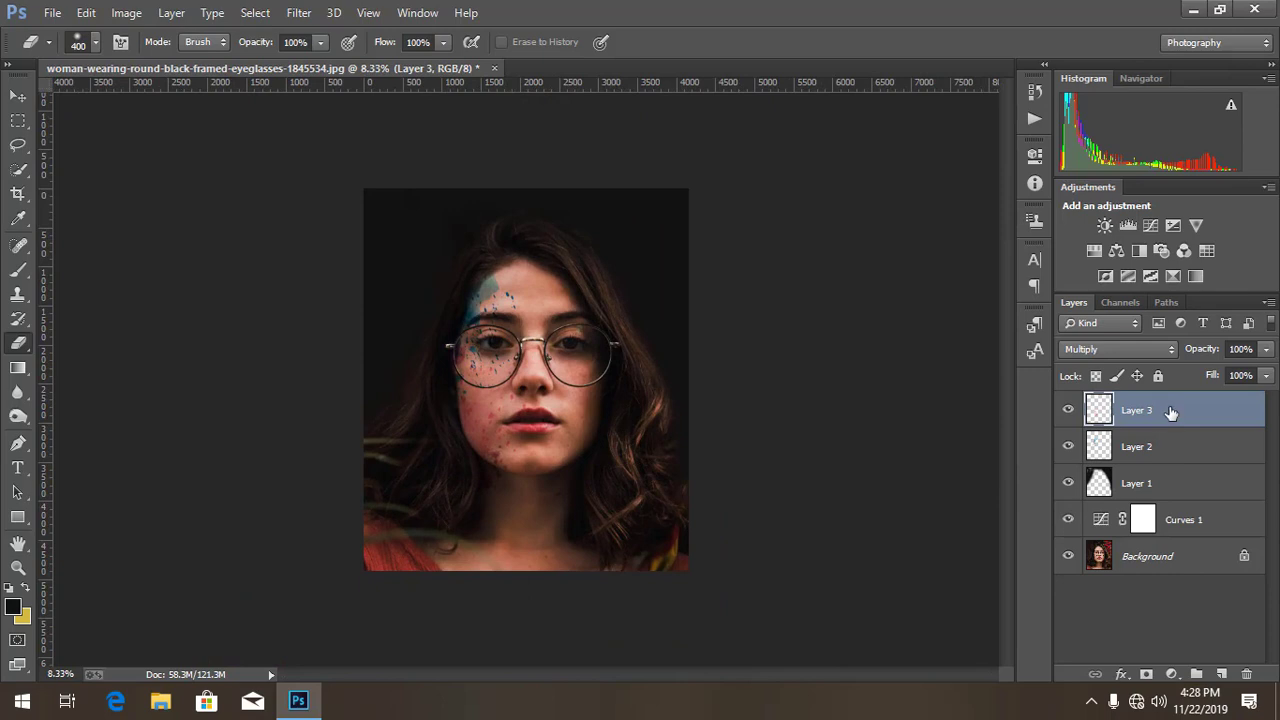
# - Stamp all visible layers into a new merged Layer 4 with Ctrl+Shift+Alt+E
pyautogui.hotkey('ctrl', 'shift', 'alt', 'e')
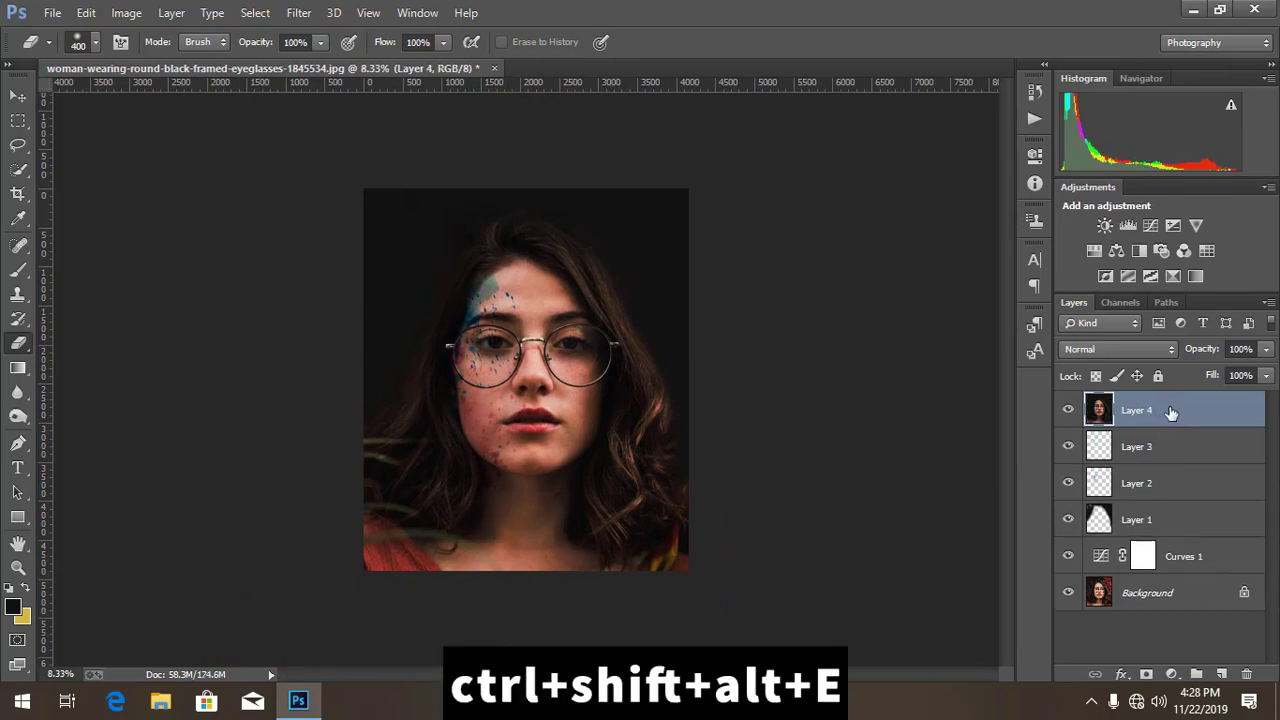
pyautogui.scroll(3, 604, 296)
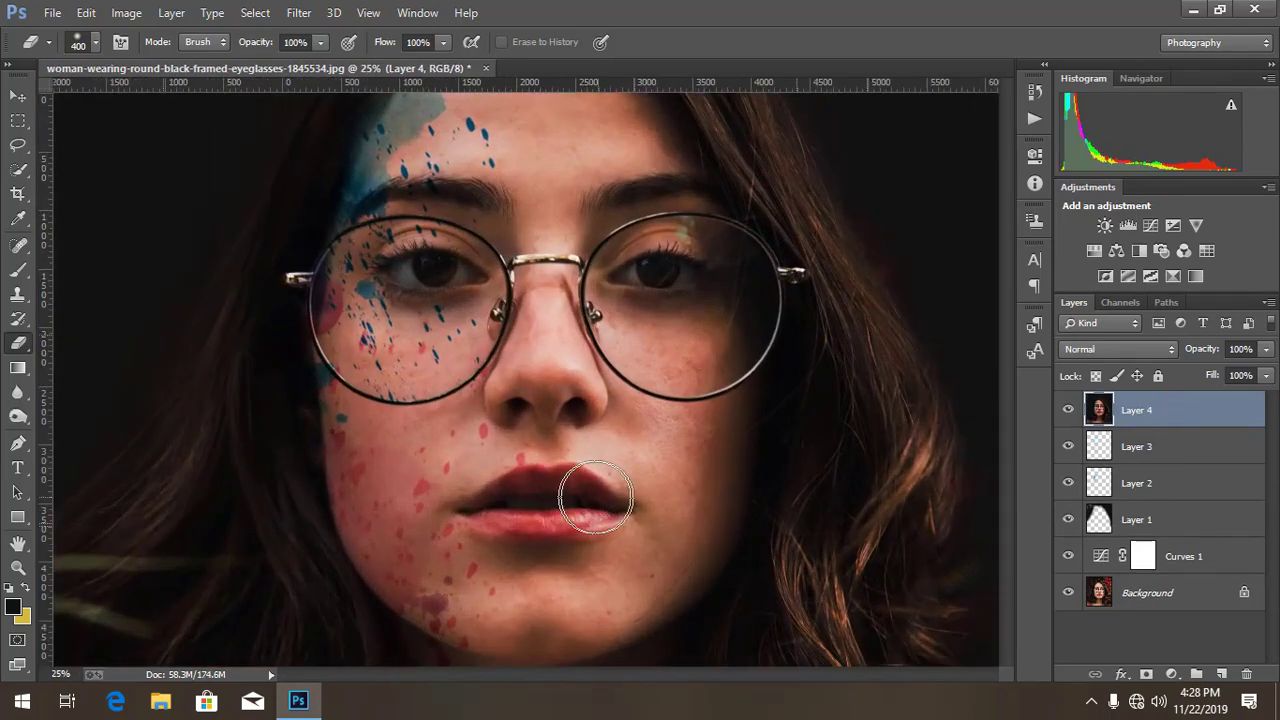
pyautogui.scroll(-1, 604, 296)
pyautogui.scroll(-1, 604, 296)
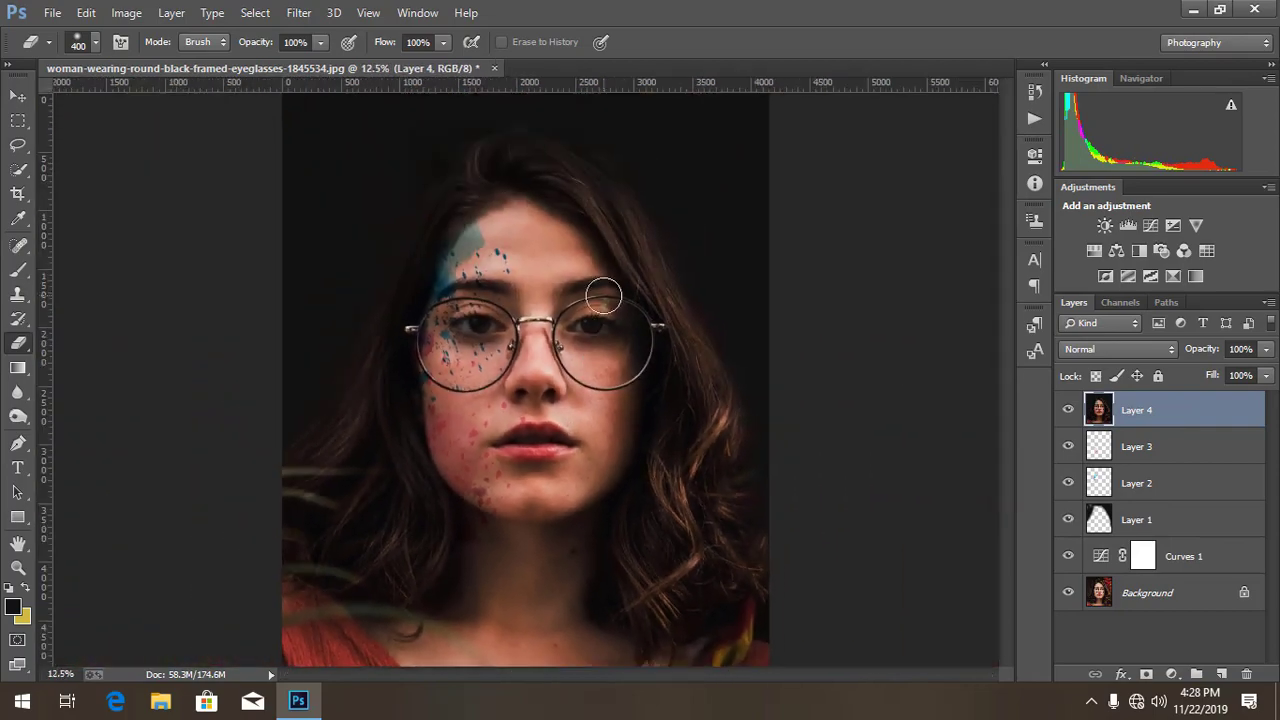
pyautogui.scroll(-1, 768, 327)
# - Launch the Camera Raw Filter and set Contrast +28, Clarity +13 and Vibrance +10
pyautogui.click(299, 12)
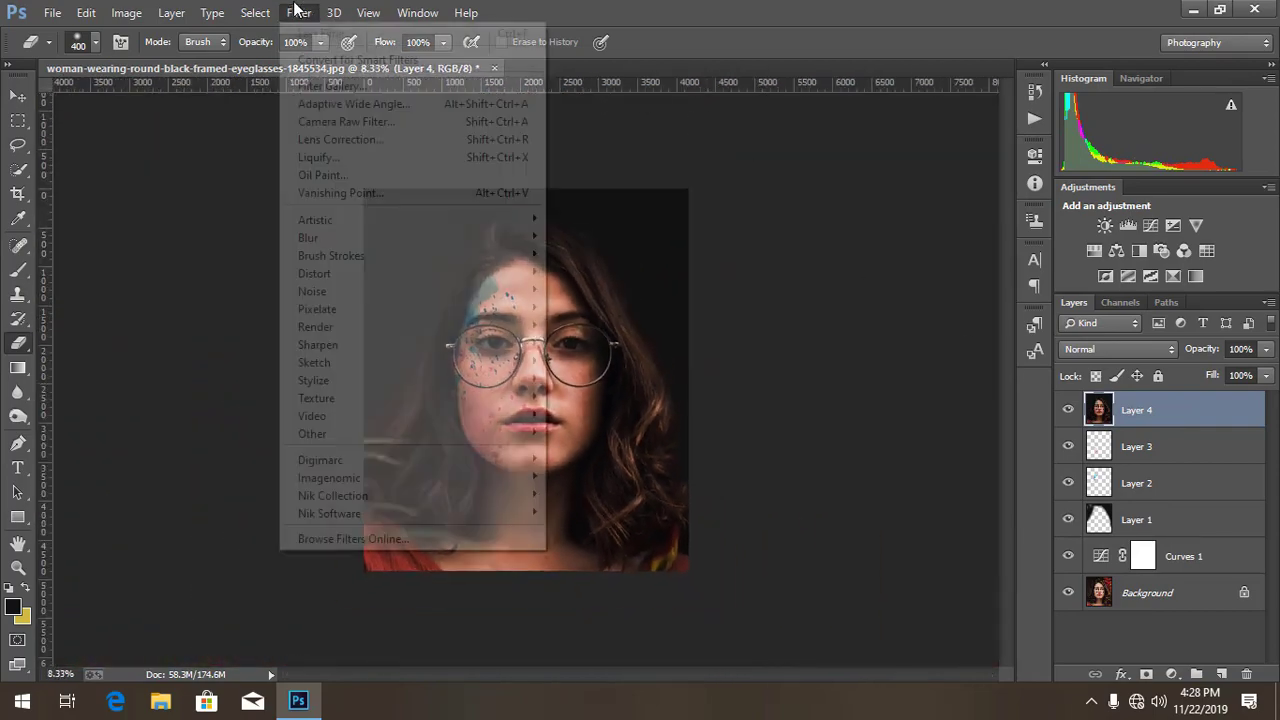
pyautogui.click(330, 125)
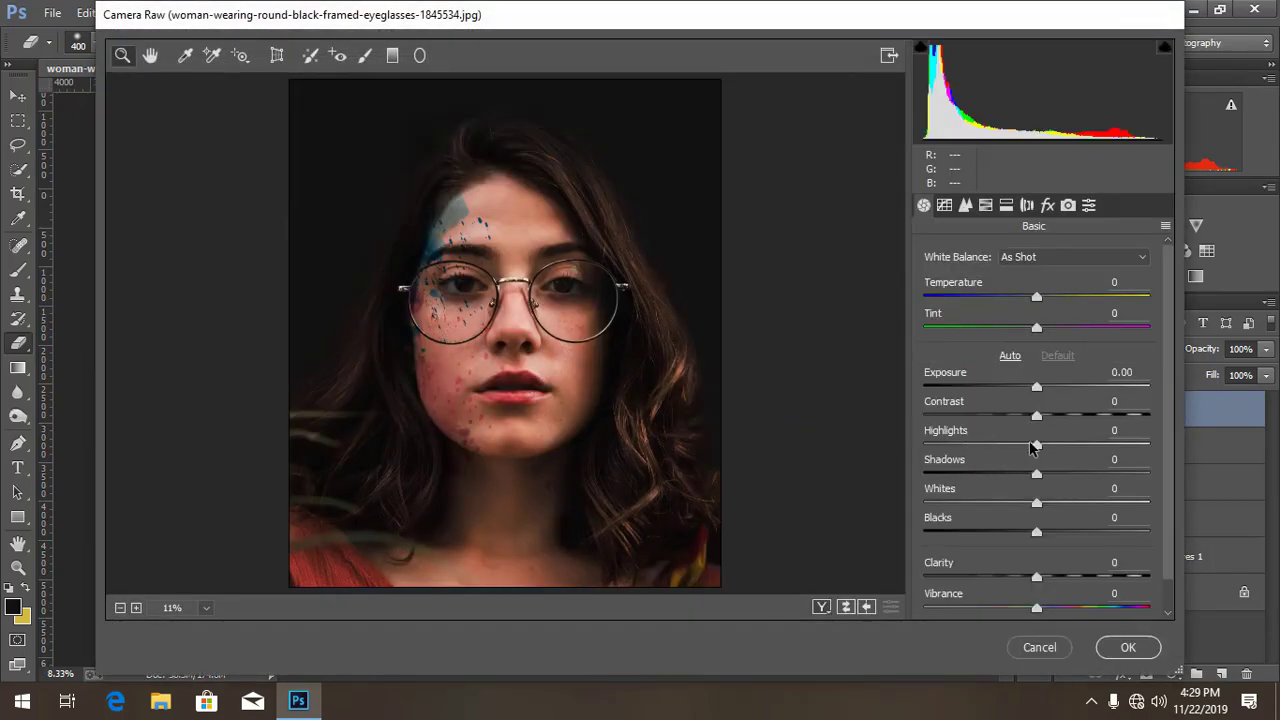
pyautogui.moveTo(1036, 415); pyautogui.dragTo(1067, 416)
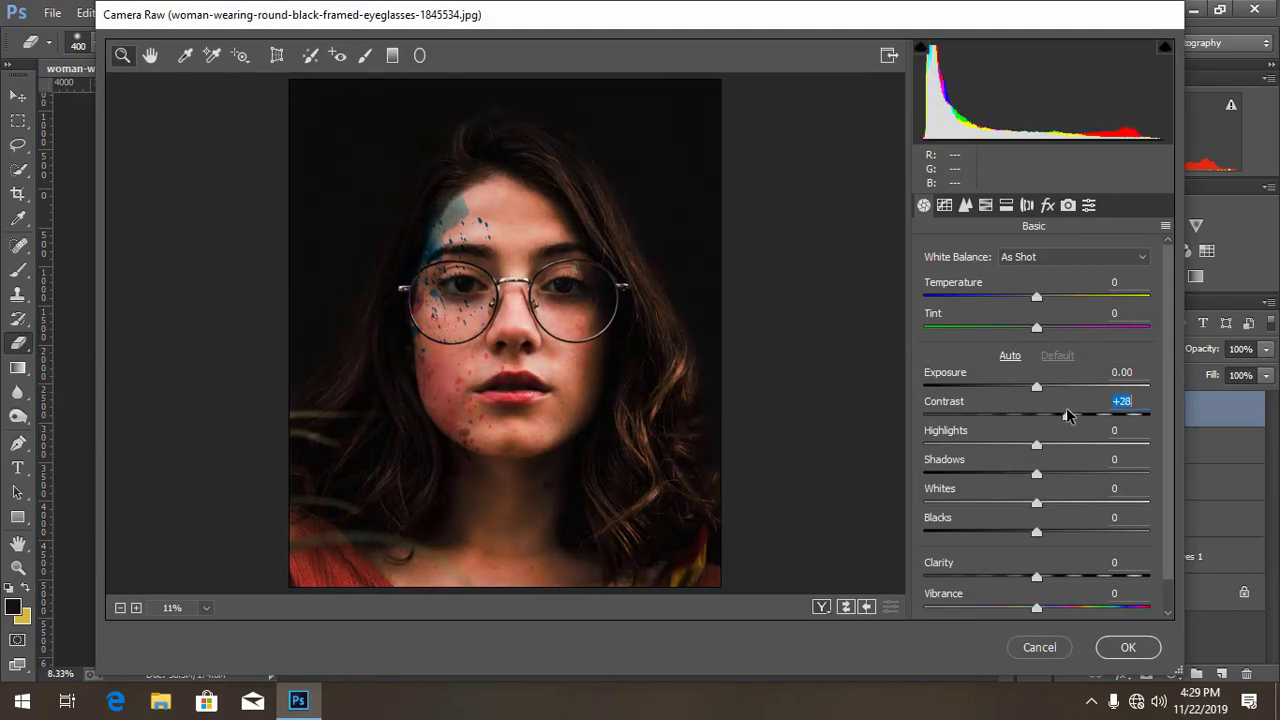
pyautogui.moveTo(1036, 577); pyautogui.dragTo(1055, 576)
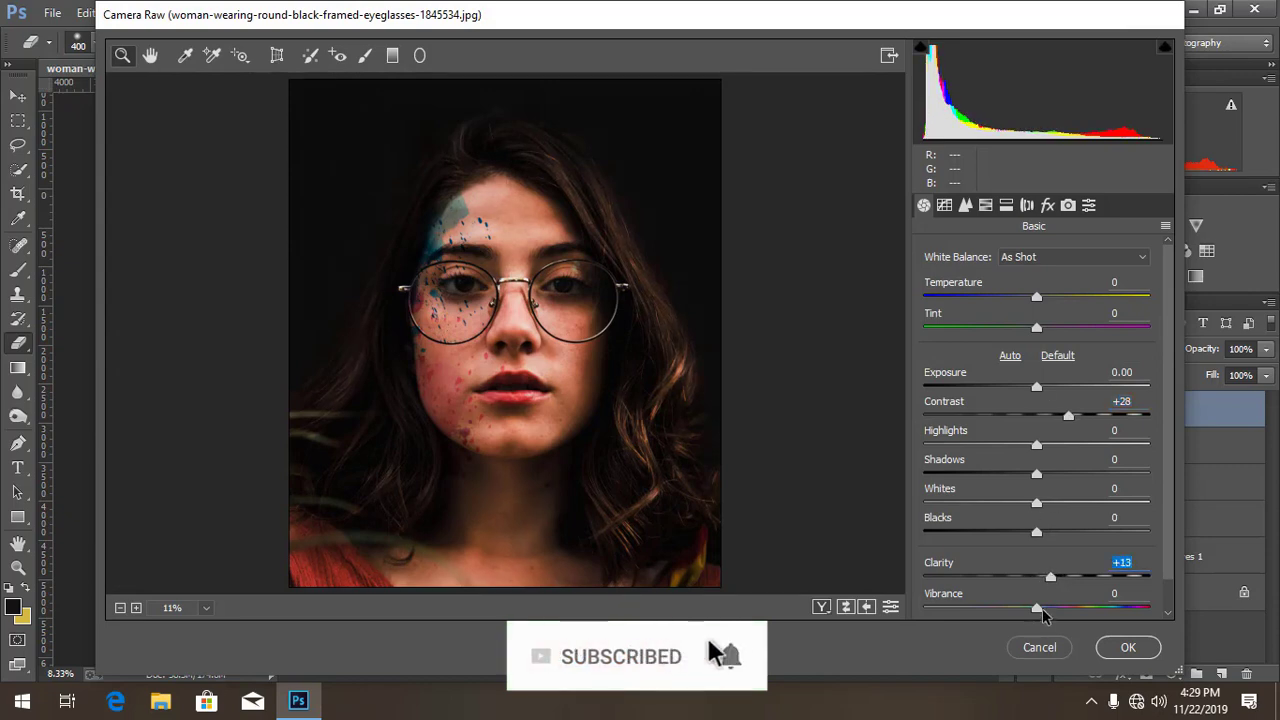
pyautogui.moveTo(1037, 607)
pyautogui.mouseDown()
pyautogui.moveTo(1060, 607)
pyautogui.moveTo(1043, 612)
pyautogui.mouseUp()
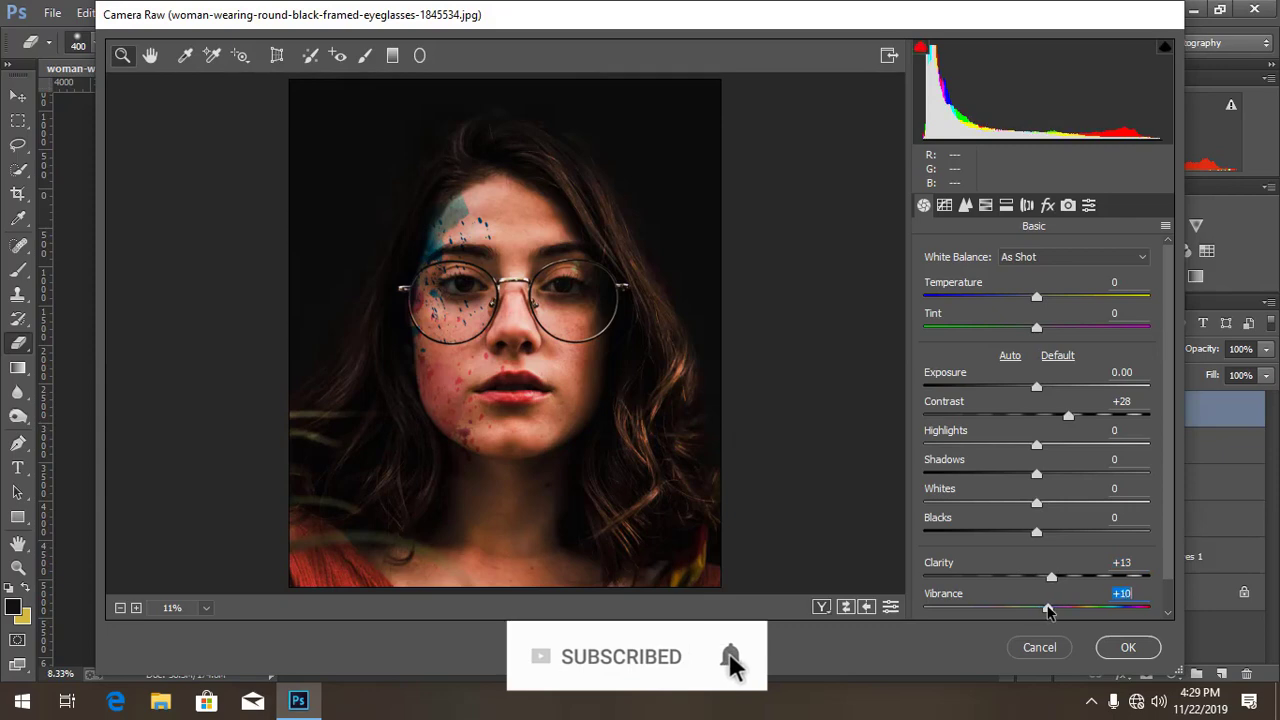
pyautogui.click(1047, 205)
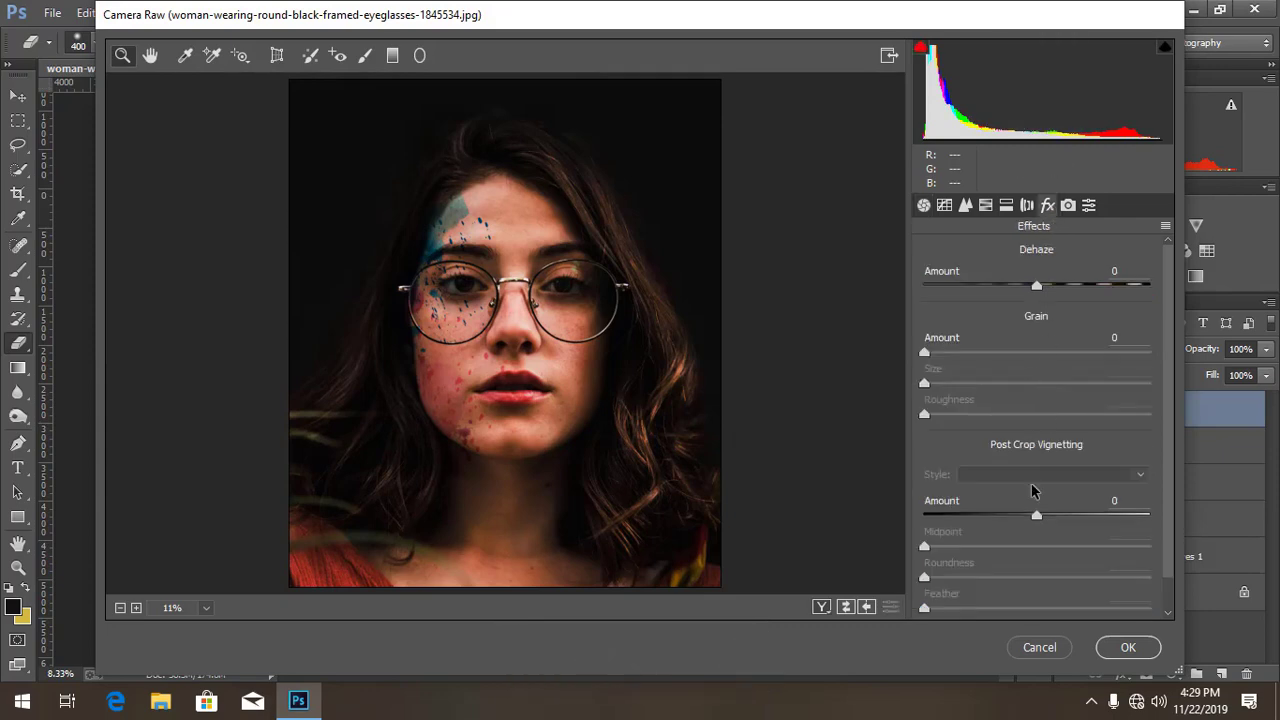
# - Set Post Crop Vignetting Amount to -44 and Feather to 66 in Camera Raw
pyautogui.moveTo(1036, 516); pyautogui.dragTo(975, 527)
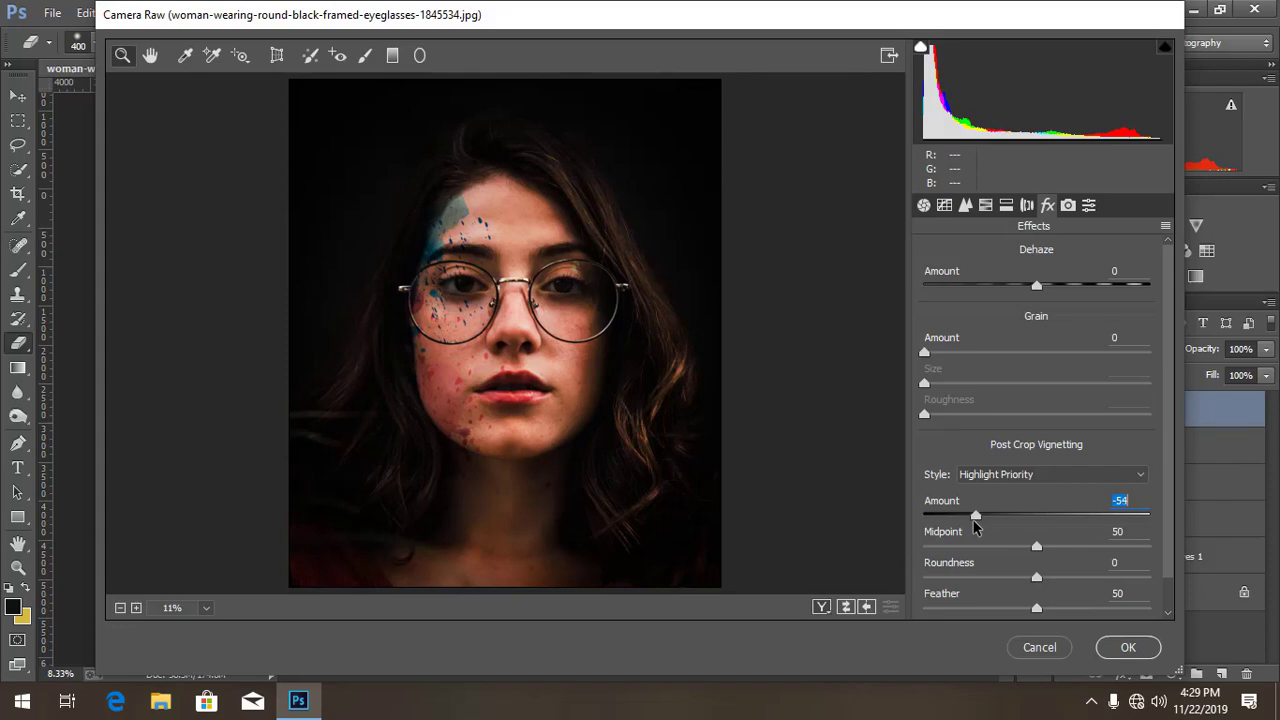
pyautogui.moveTo(976, 527); pyautogui.dragTo(987, 524)
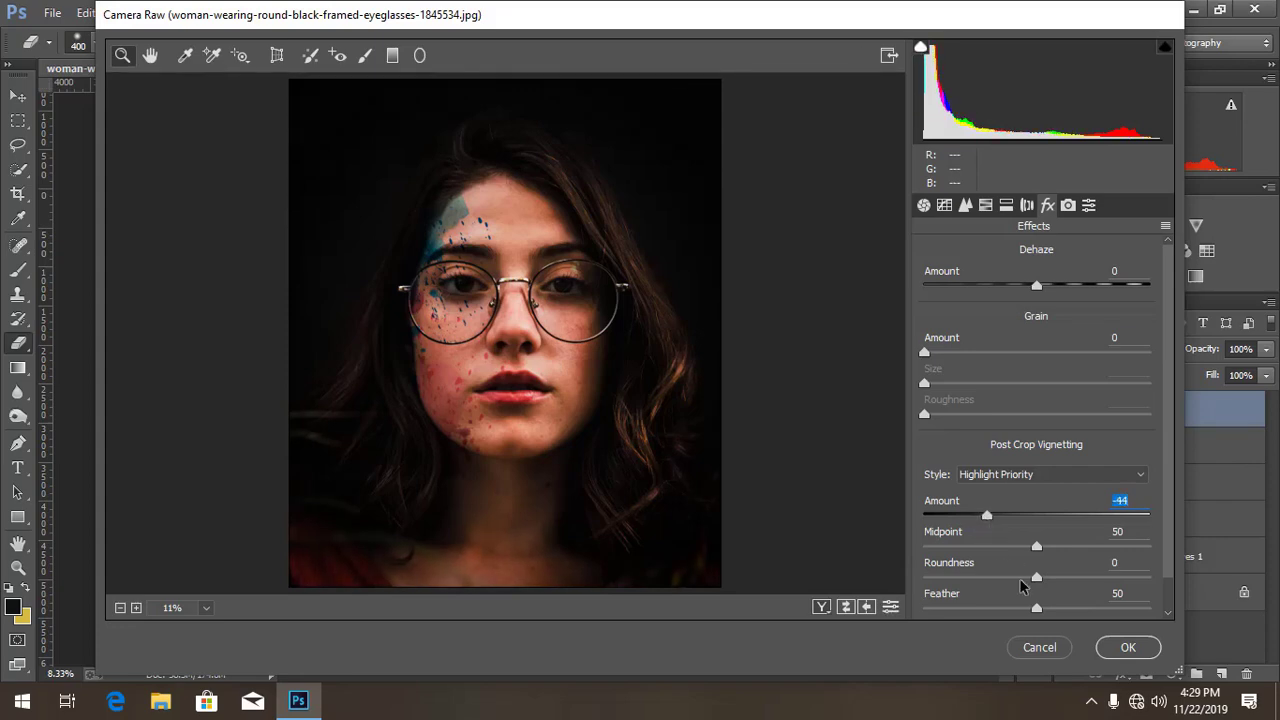
pyautogui.moveTo(1037, 608); pyautogui.dragTo(1071, 609)
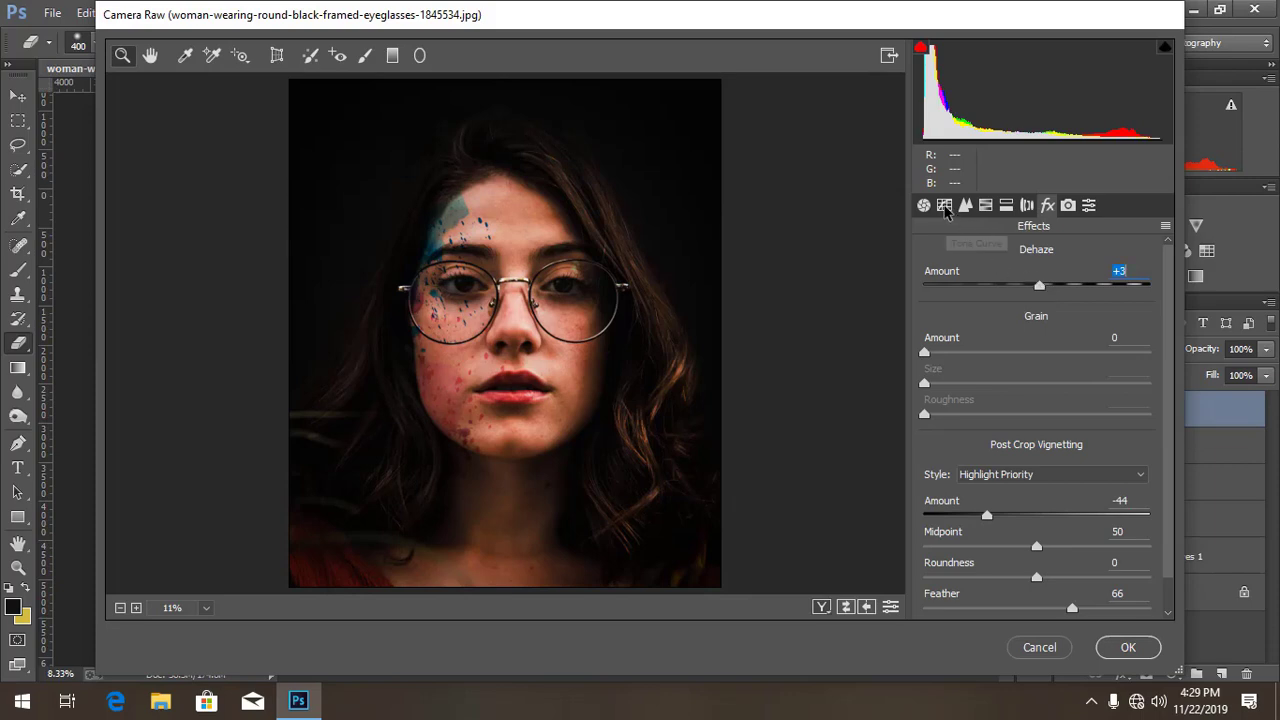
pyautogui.click(945, 206)
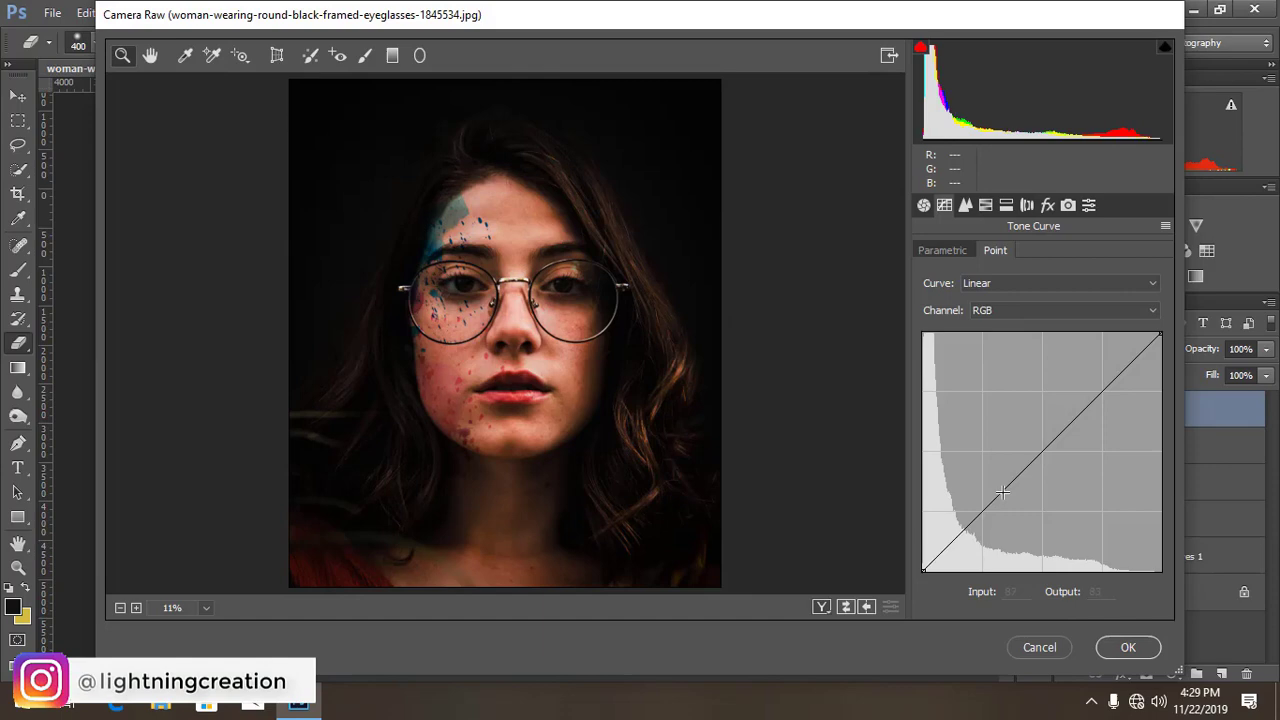
# - Add a tone-curve midpoint, lift the black point to output 10, and apply the grade
pyautogui.click(1008, 487)
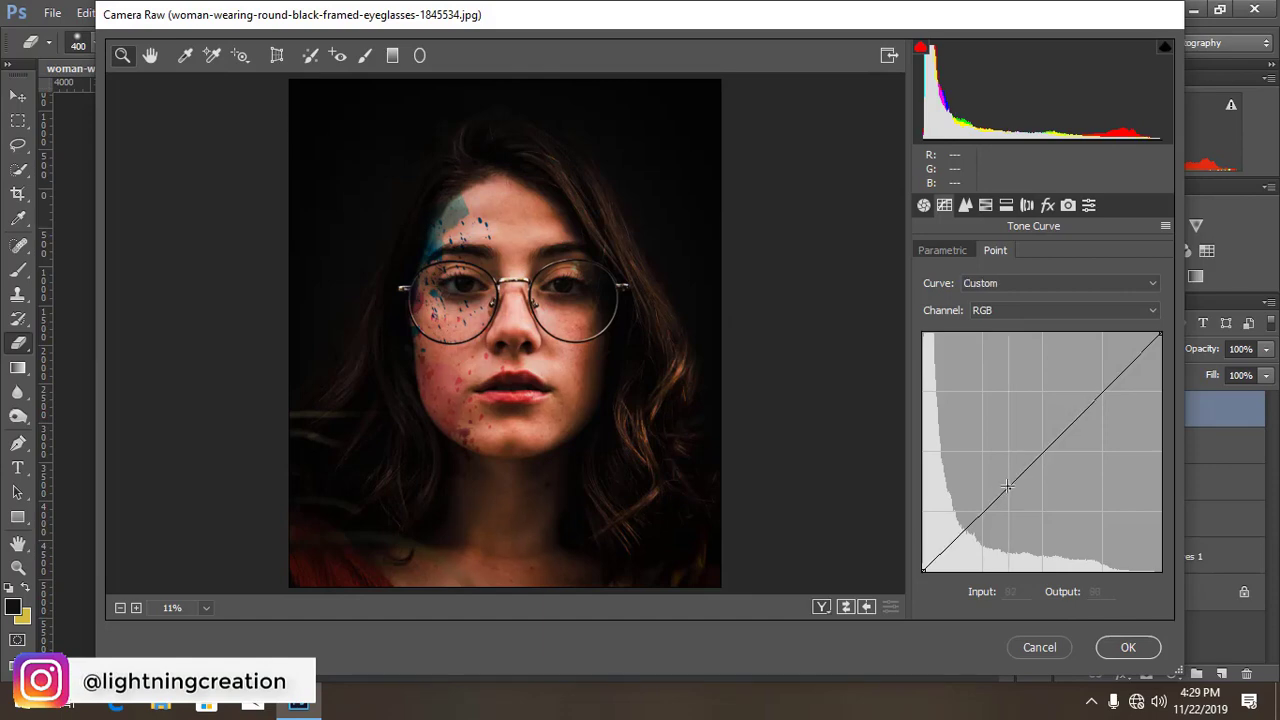
pyautogui.moveTo(921, 563); pyautogui.dragTo(920, 561)
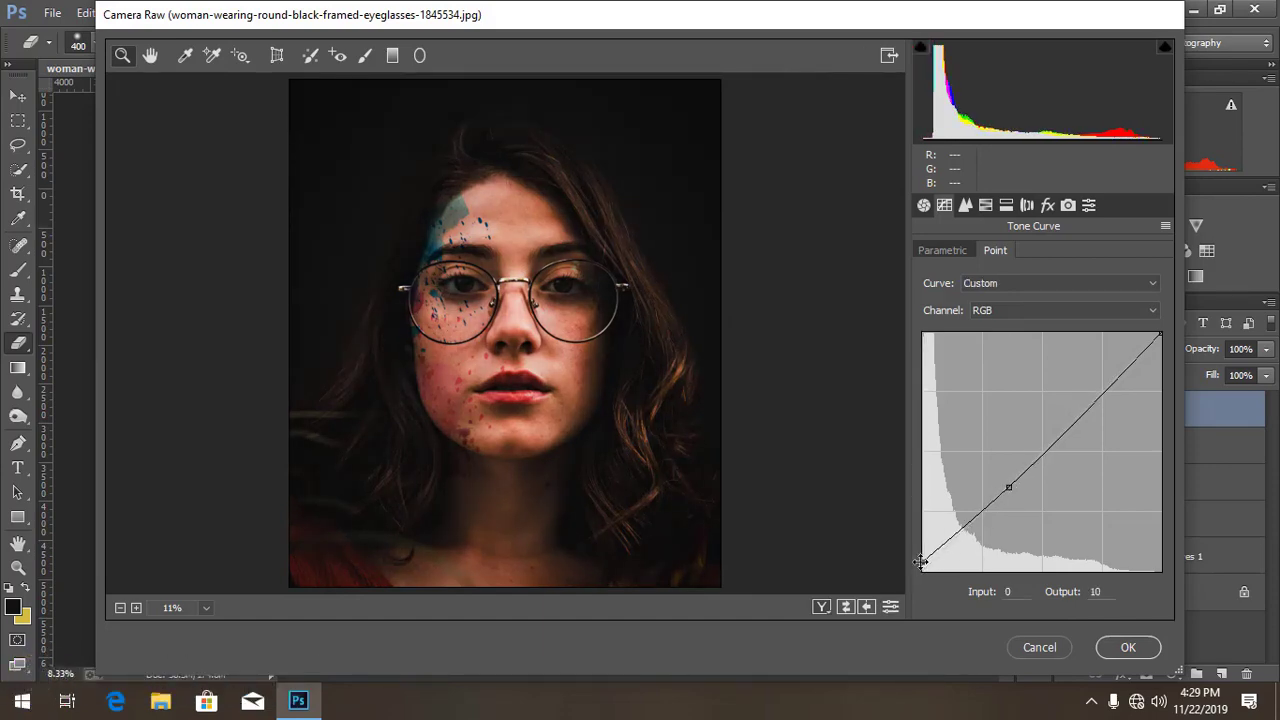
pyautogui.click(924, 206)
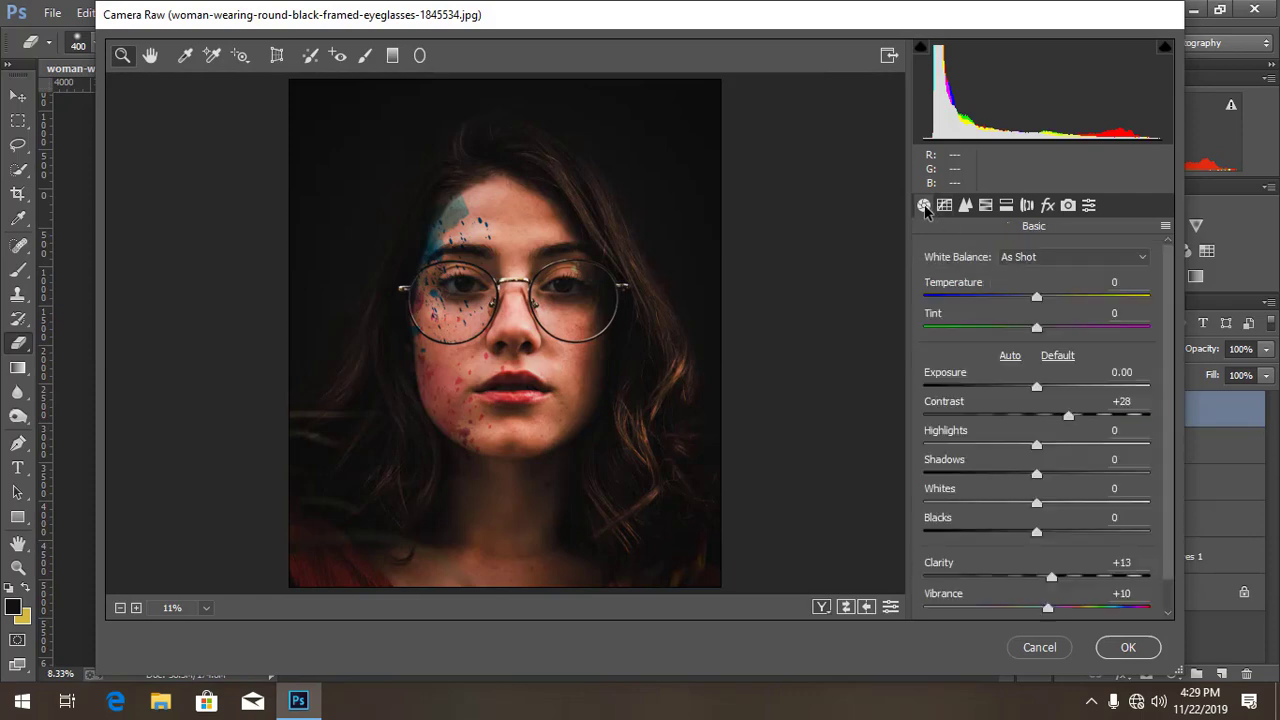
pyautogui.click(1124, 648)
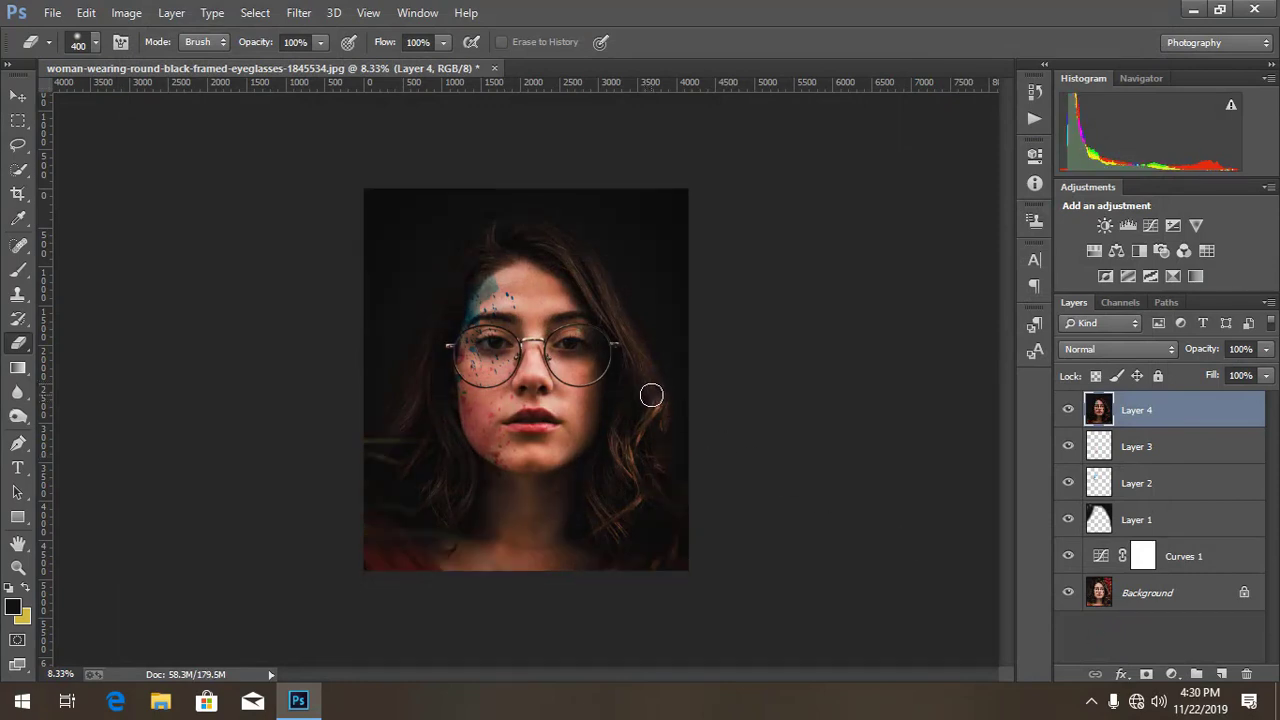
# - Lighten the right-hand iris with the Dodge Tool (Midtones, 50%) and a smaller brush
pyautogui.hotkey('ctrl', '+')
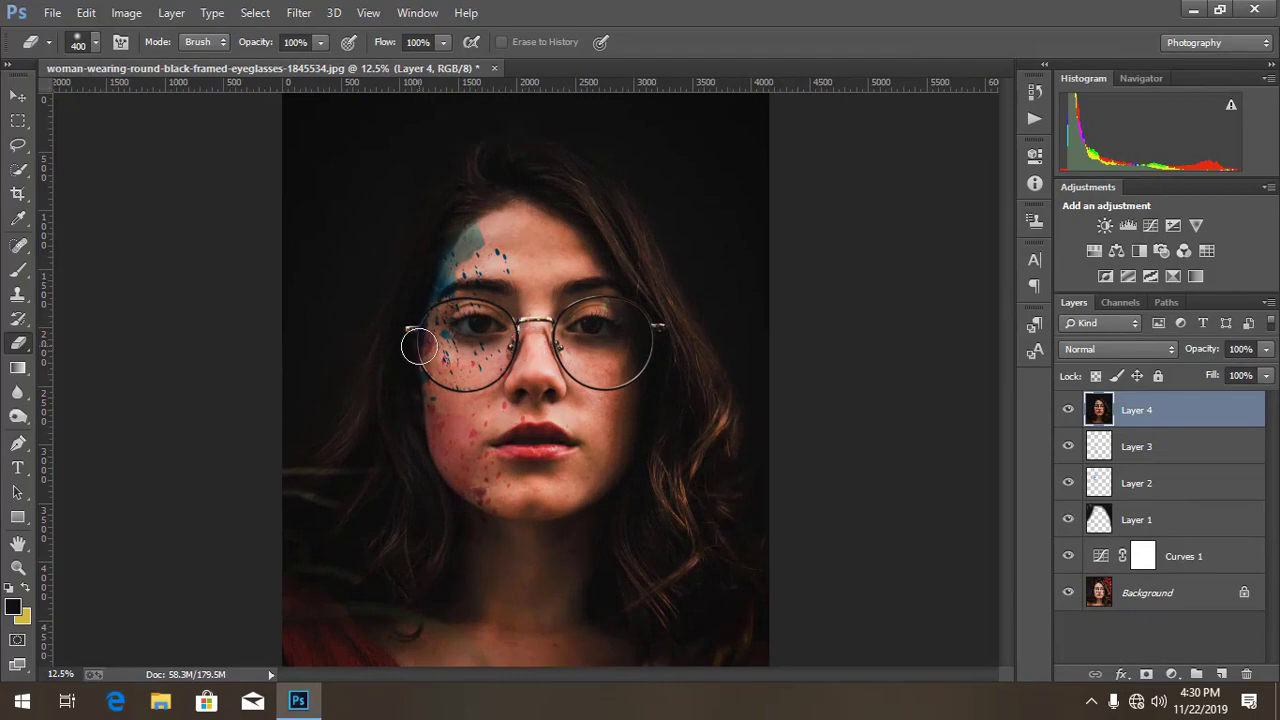
pyautogui.hotkey('ctrl', '+')
pyautogui.click(17, 418)
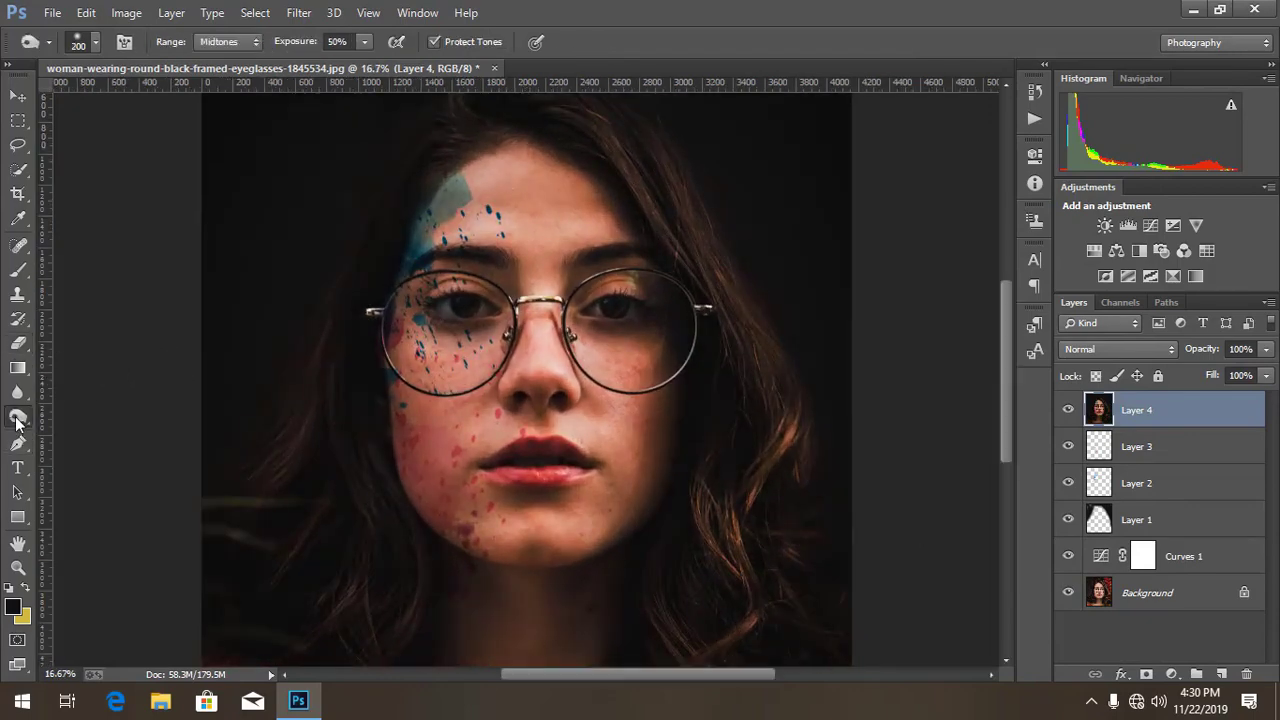
pyautogui.rightClick(17, 420)
pyautogui.click(95, 413)
pyautogui.hotkey('ctrl', '+')
pyautogui.hotkey('ctrl', '+')
pyautogui.moveTo(428, 233)
pyautogui.mouseDown()
pyautogui.moveTo(445, 345)
pyautogui.moveTo(409, 323)
pyautogui.moveTo(403, 340)
pyautogui.moveTo(409, 320)
pyautogui.mouseUp()
pyautogui.hotkey('ctrl', '+')
pyautogui.press('[')
pyautogui.press('[')
pyautogui.press('[')
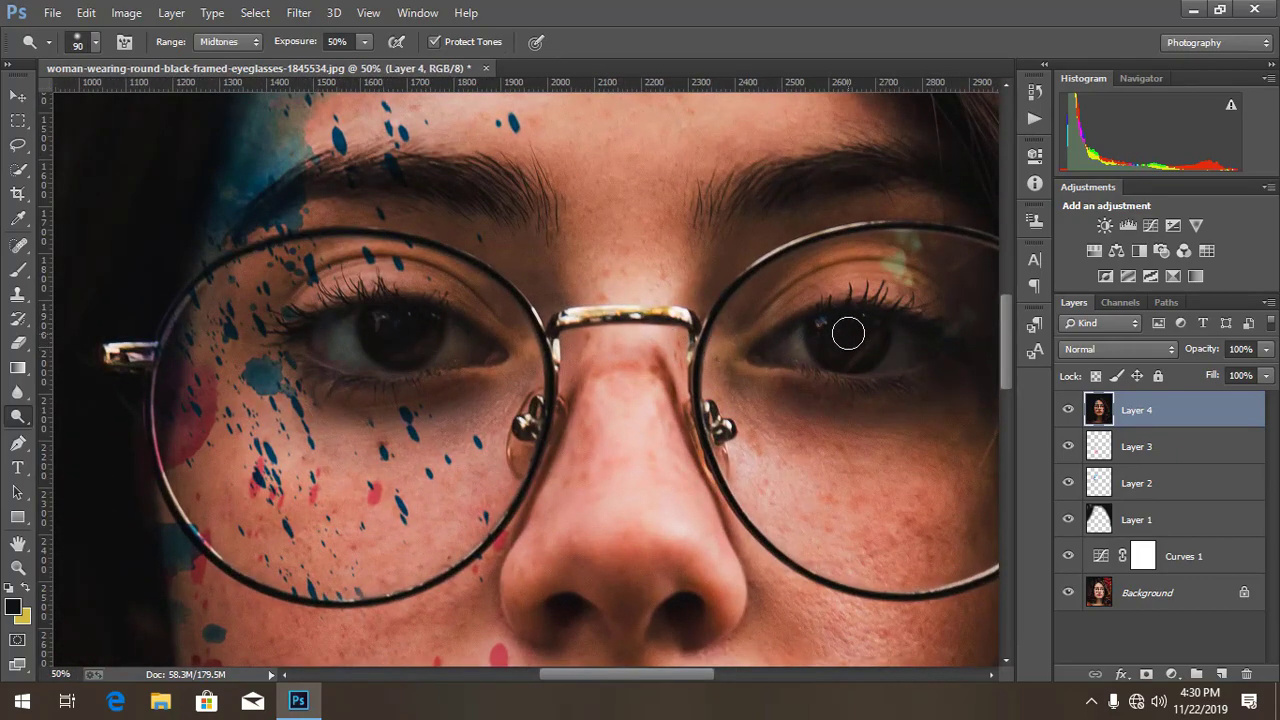
pyautogui.moveTo(848, 334)
pyautogui.mouseDown()
pyautogui.moveTo(828, 349)
pyautogui.moveTo(874, 340)
pyautogui.moveTo(851, 360)
pyautogui.moveTo(824, 336)
pyautogui.mouseUp()
pyautogui.hotkey('ctrl', '-')
pyautogui.hotkey('ctrl', '-')
pyautogui.hotkey('ctrl', '-')
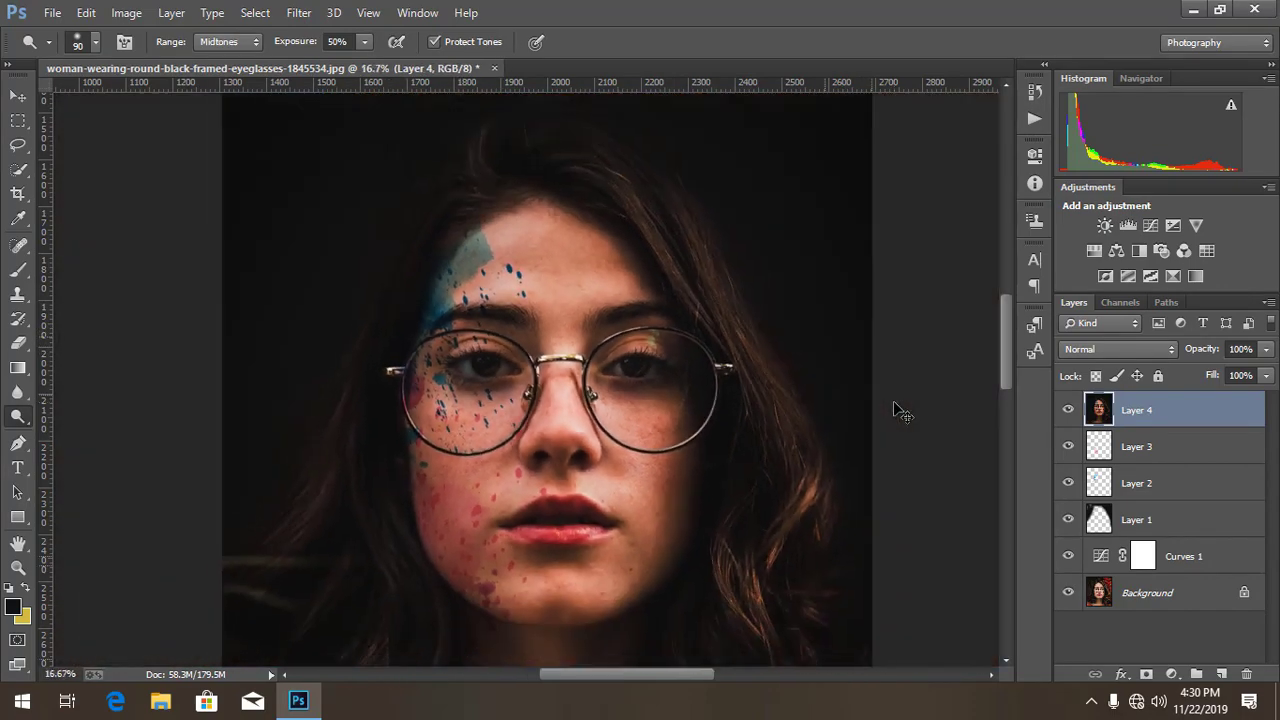
pyautogui.hotkey('ctrl', '-')
pyautogui.hotkey('ctrl', '-')
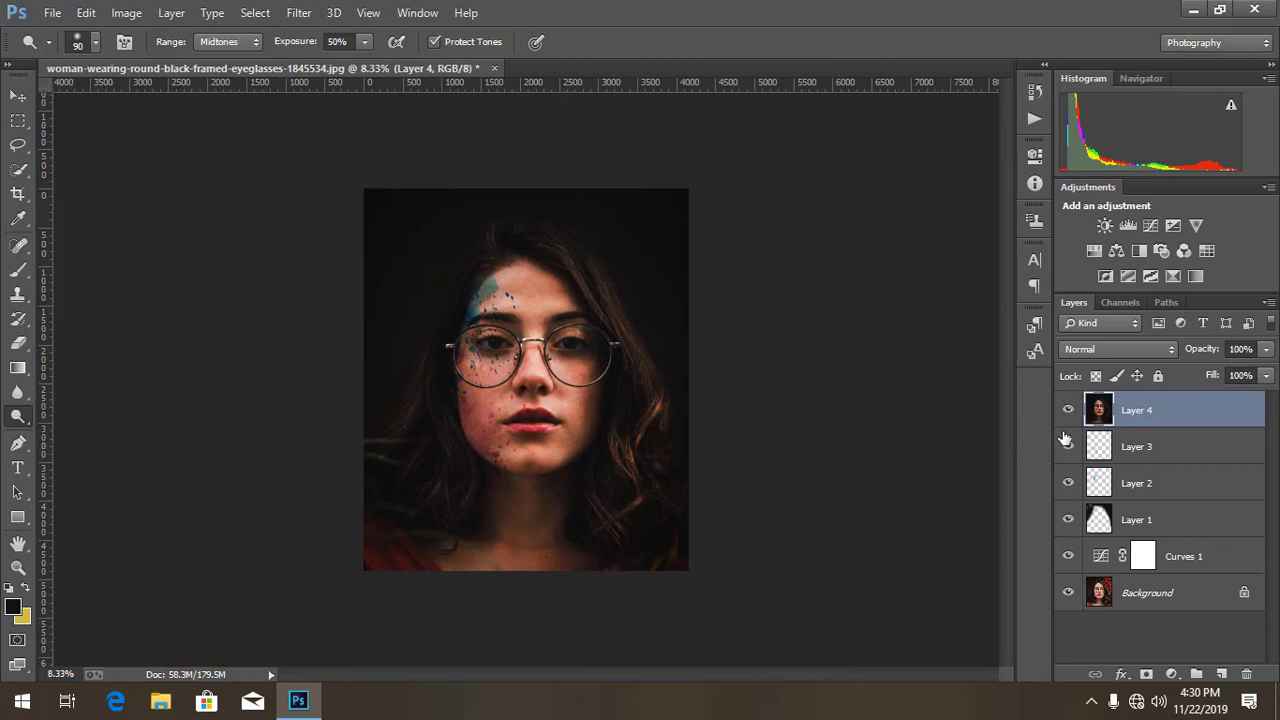
# - Hide Layers 3, 2, 1 and Curves 1, leaving Layer 4 and Background visible
pyautogui.click(1068, 411)
pyautogui.moveTo(1068, 448); pyautogui.dragTo(1060, 540)
pyautogui.click(1069, 410)
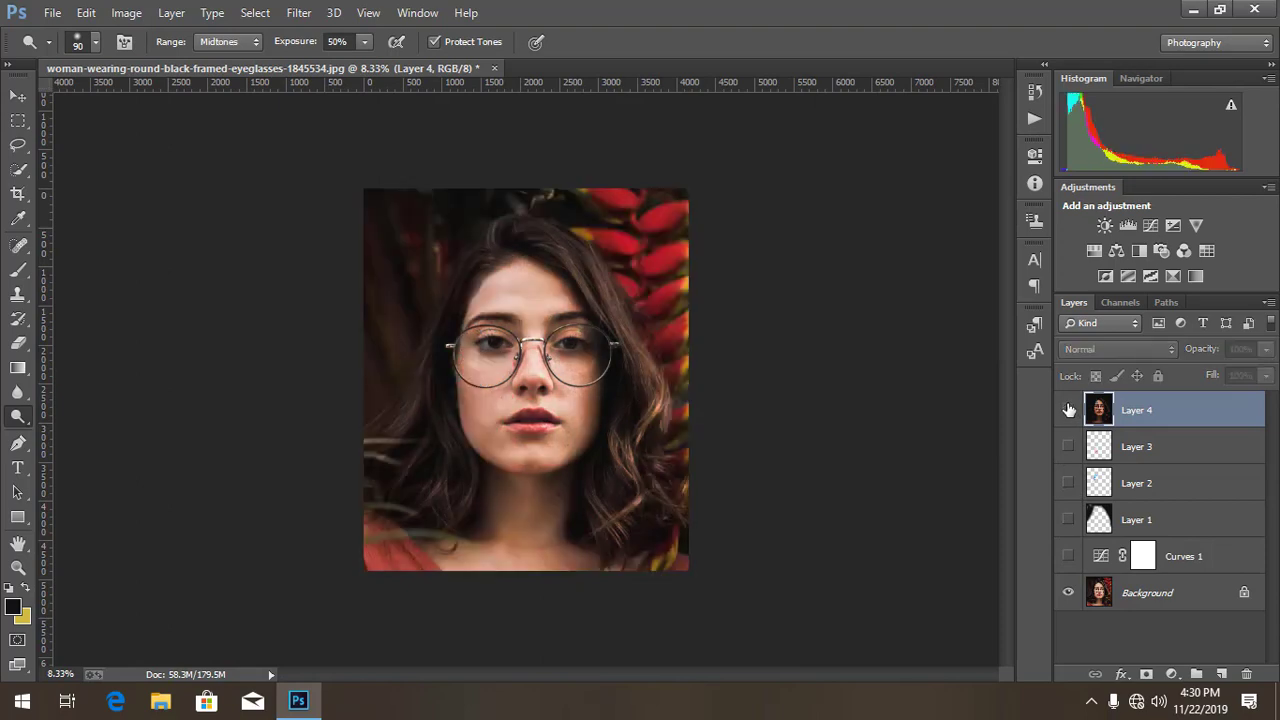
pyautogui.click(1069, 410)
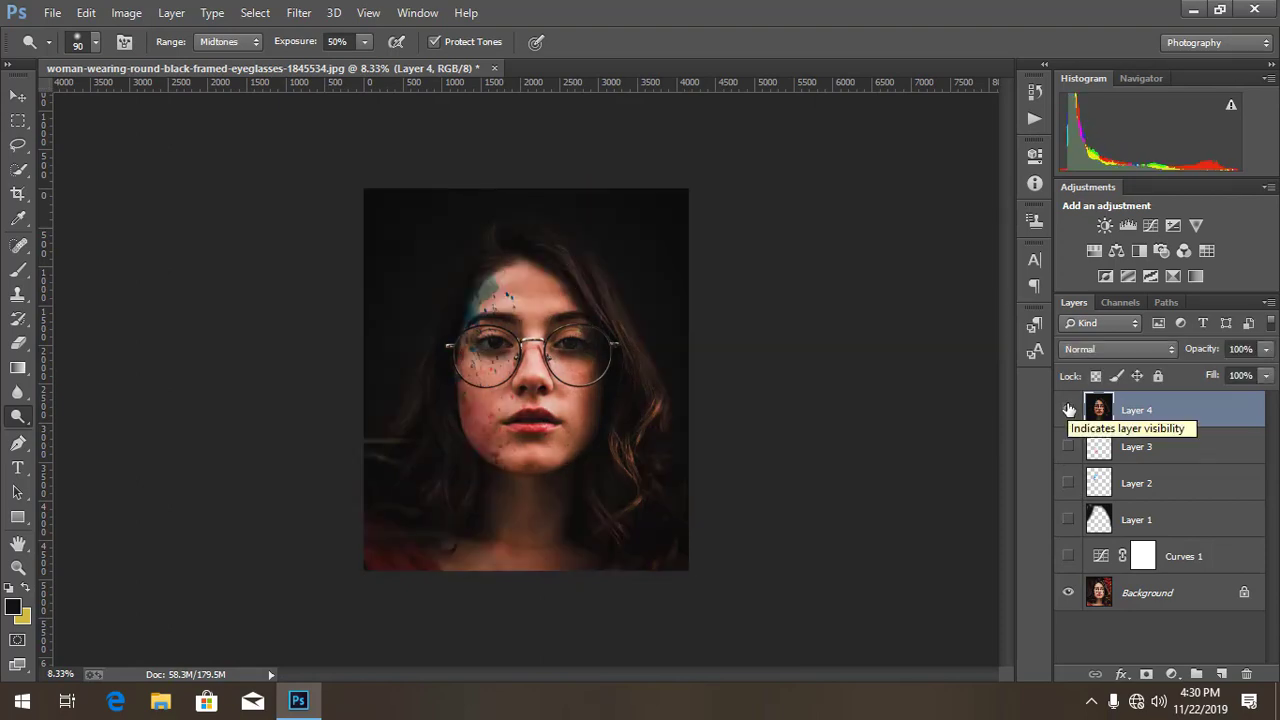
# - Toggle Layer 4's visibility repeatedly to compare the graded portrait with the original
pyautogui.hotkey('ctrl', '+')
pyautogui.click(1069, 410)
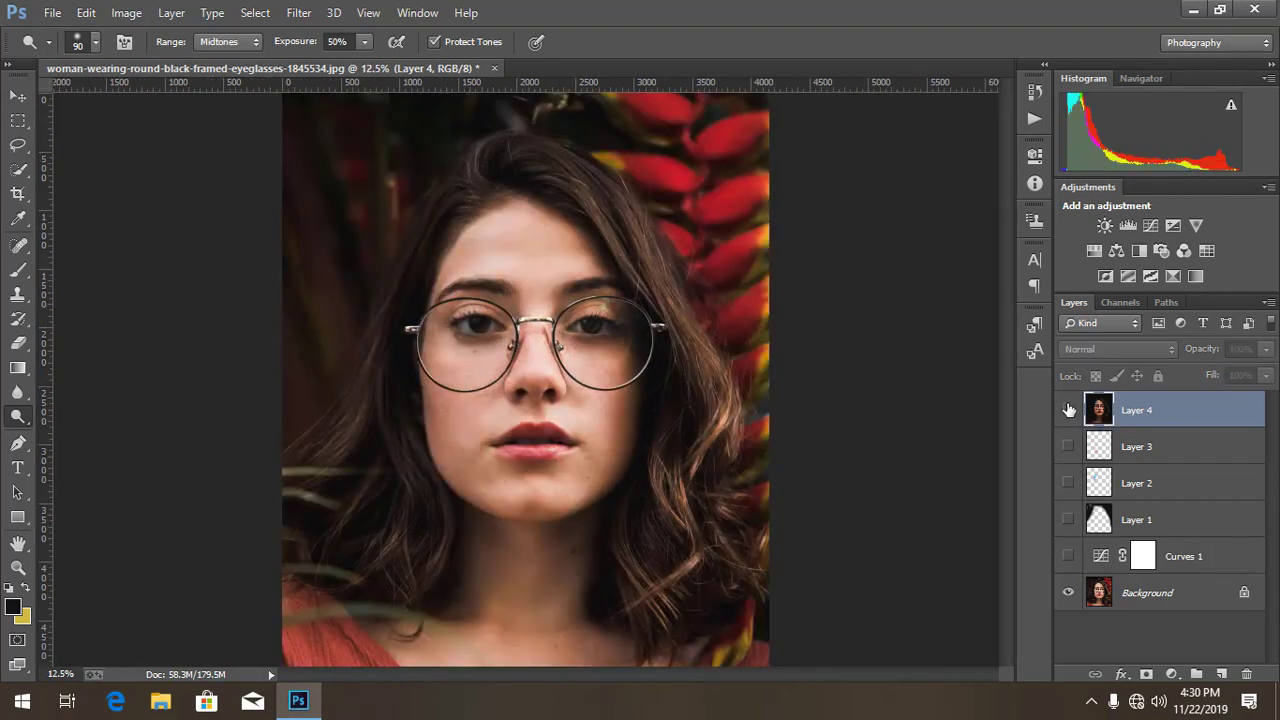
pyautogui.click(1069, 410)
pyautogui.click(1069, 410)
pyautogui.click(1069, 410)
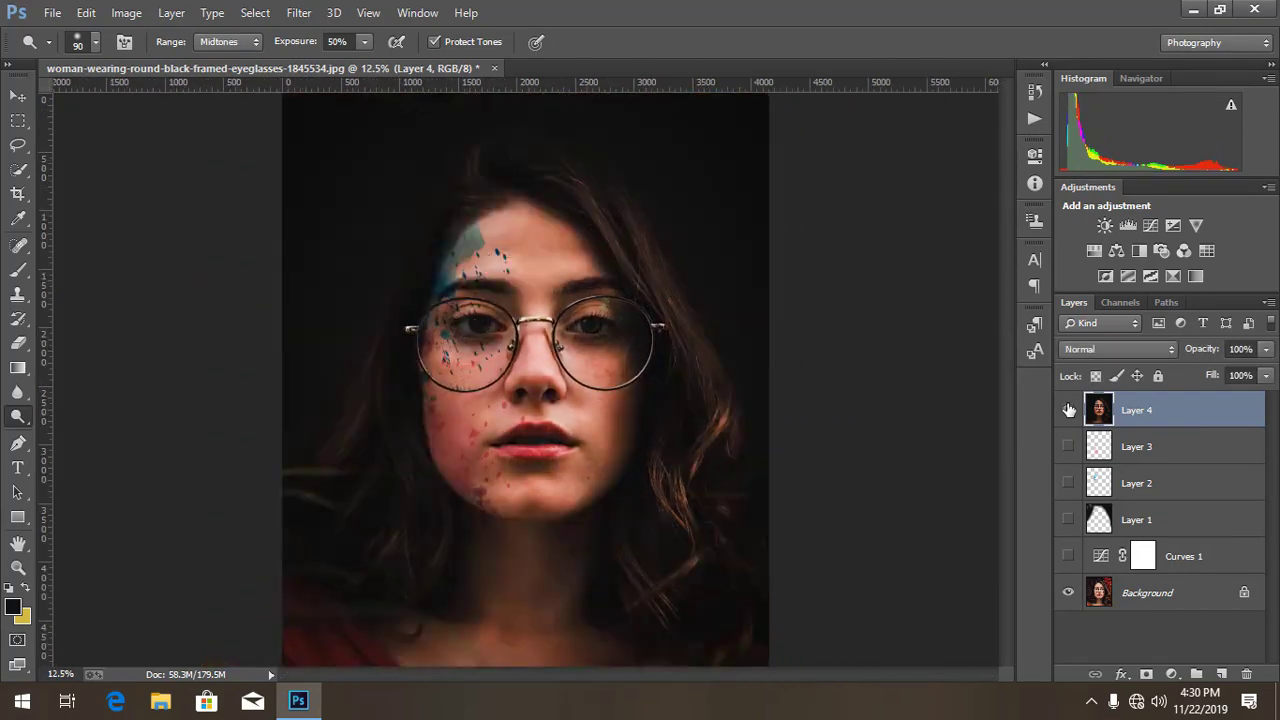
pyautogui.click(1069, 410)
pyautogui.click(1069, 410)
pyautogui.click(1069, 410)
pyautogui.click(1069, 410)
pyautogui.click(1069, 410)
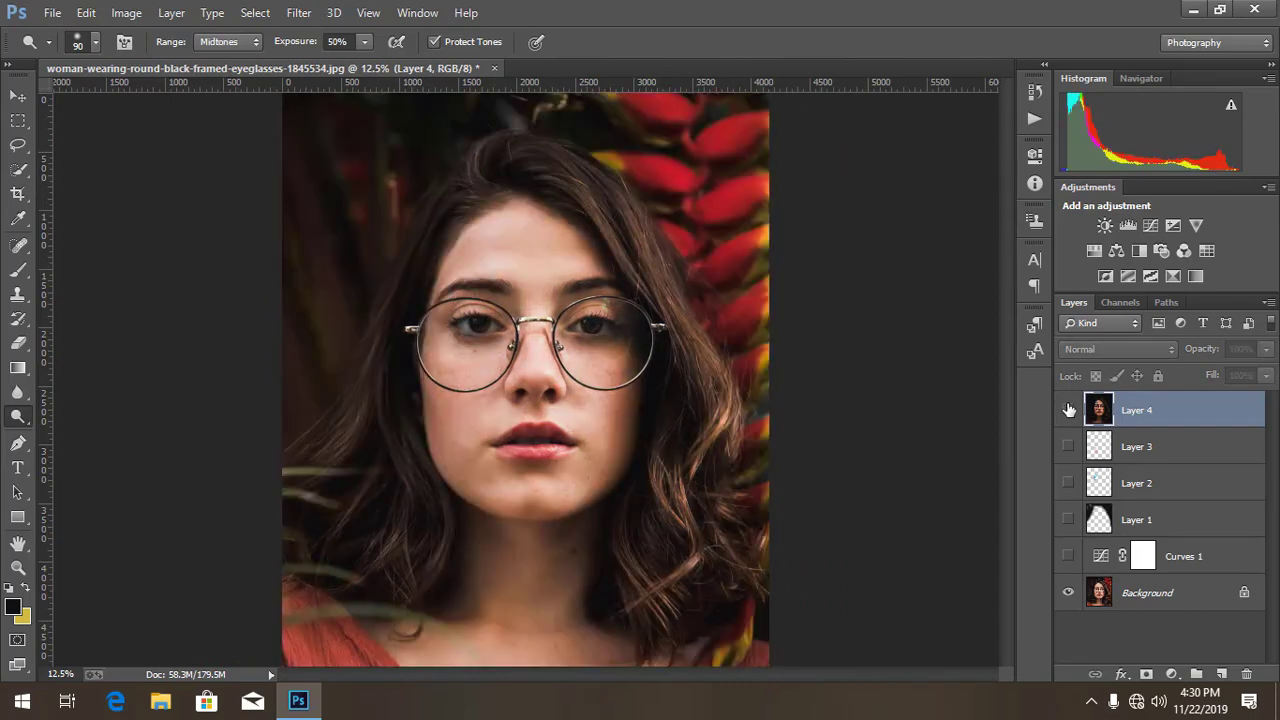
pyautogui.click(1069, 410)
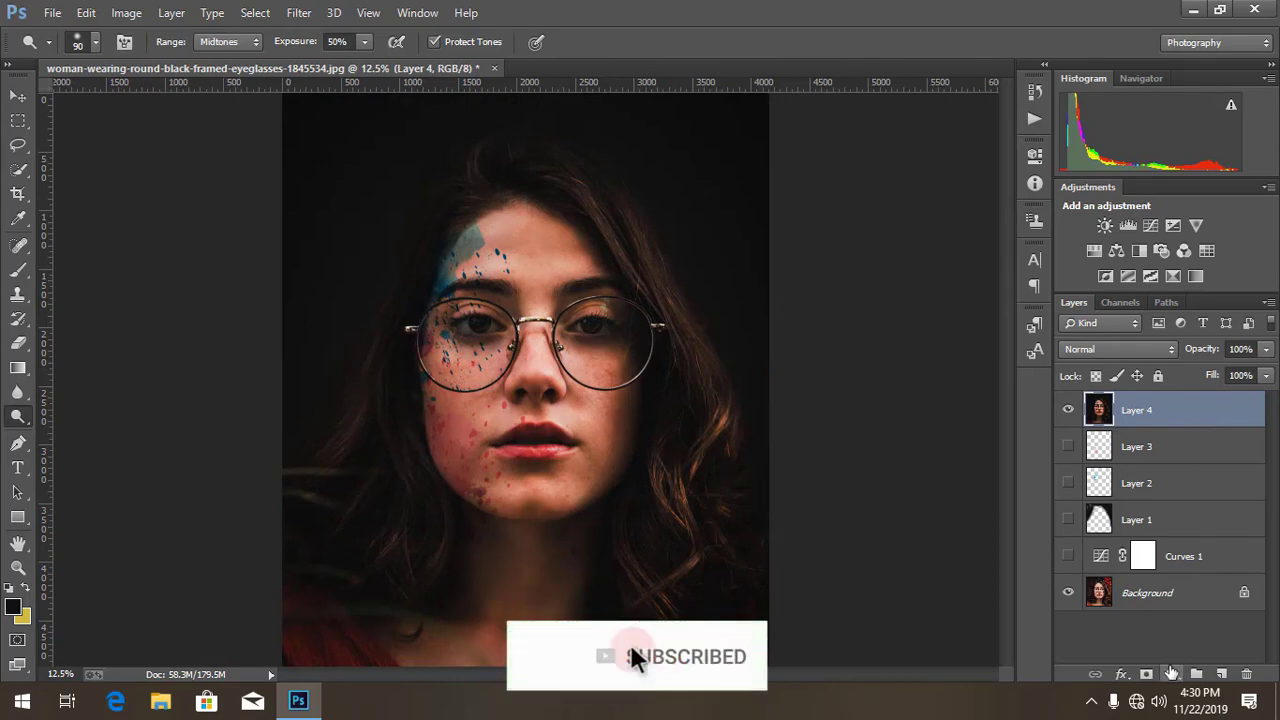
# - Add a Brightness/Contrast adjustment layer with Brightness 12 and close its properties
pyautogui.click(1171, 673)
pyautogui.click(1143, 329)
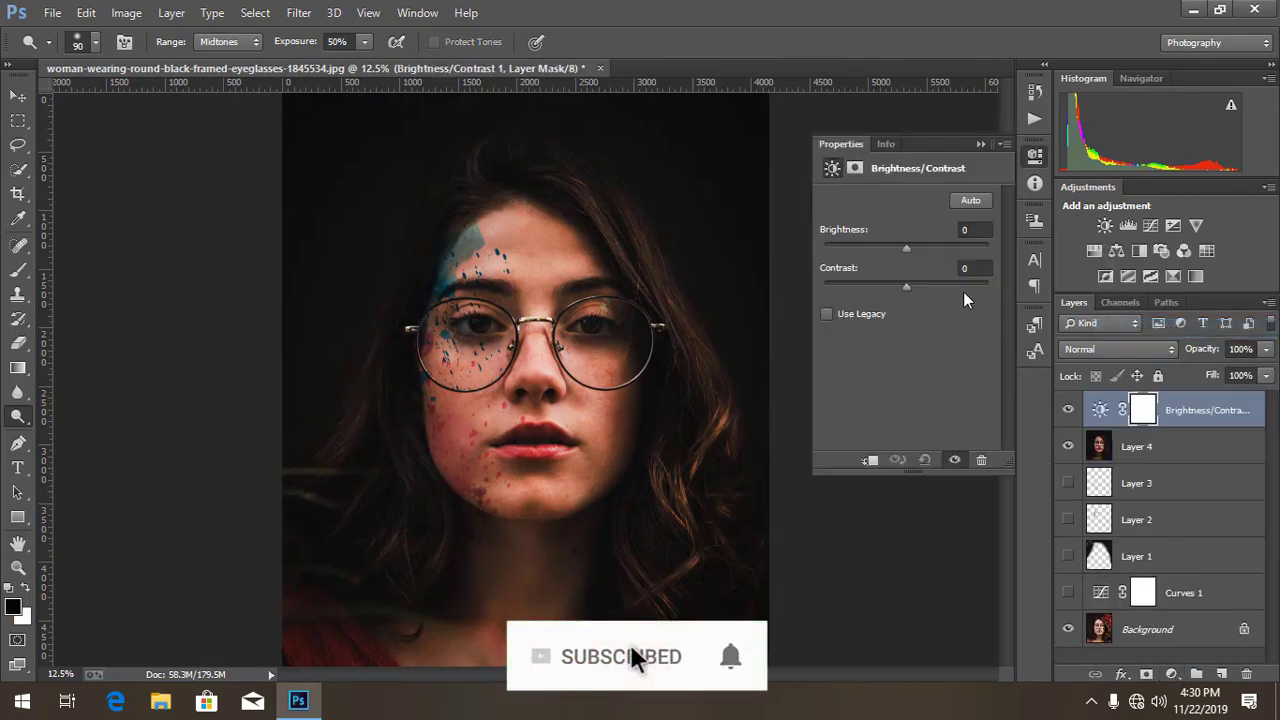
pyautogui.moveTo(907, 248); pyautogui.dragTo(913, 248)
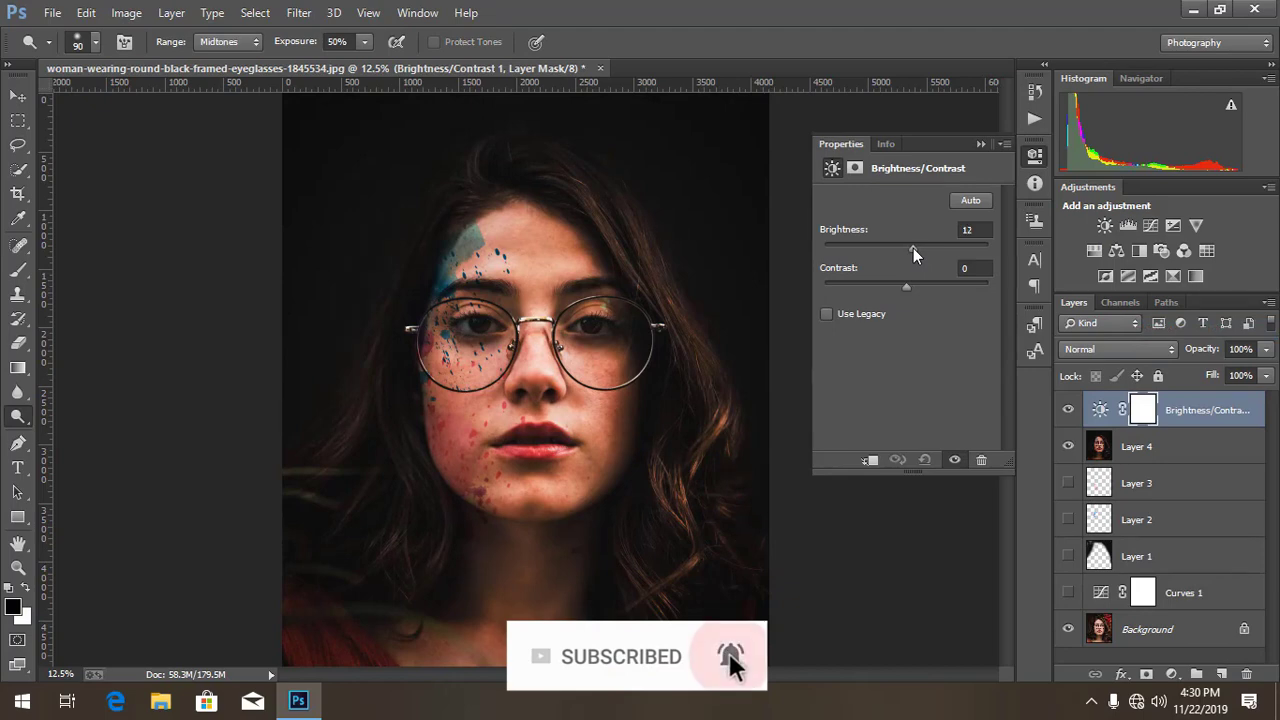
pyautogui.click(981, 144)
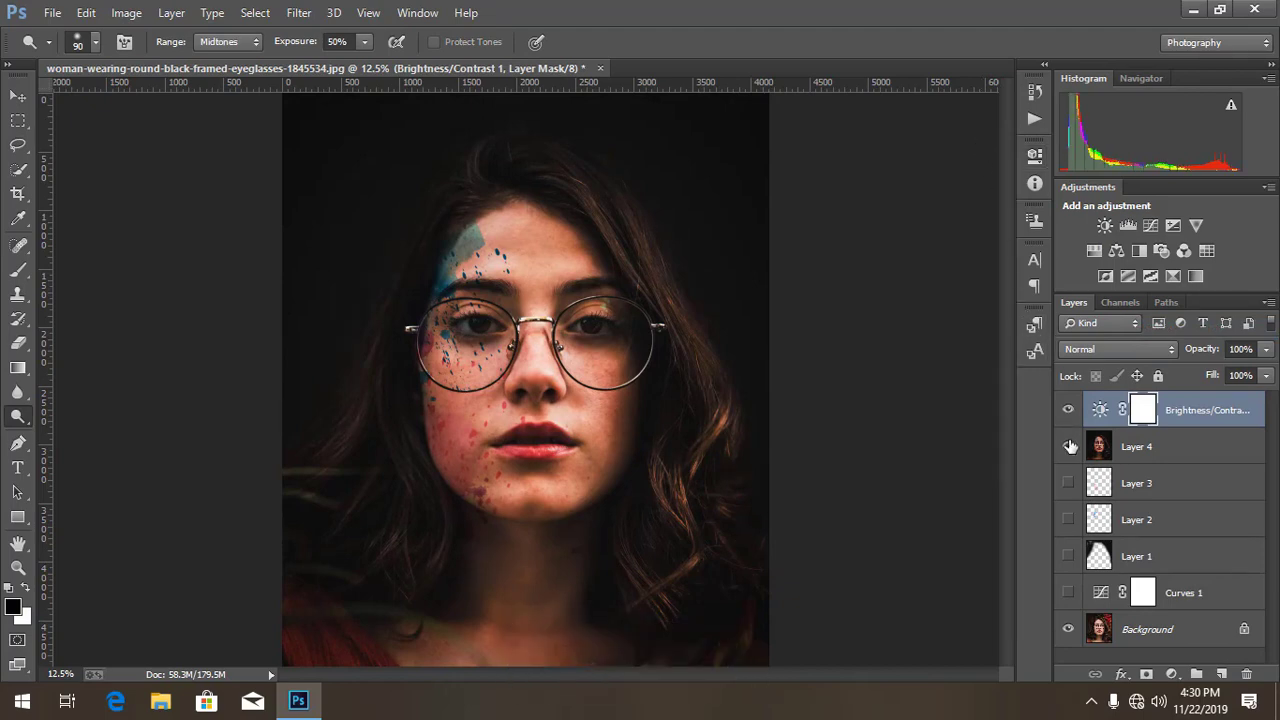
pyautogui.hotkey('ctrl', '-')
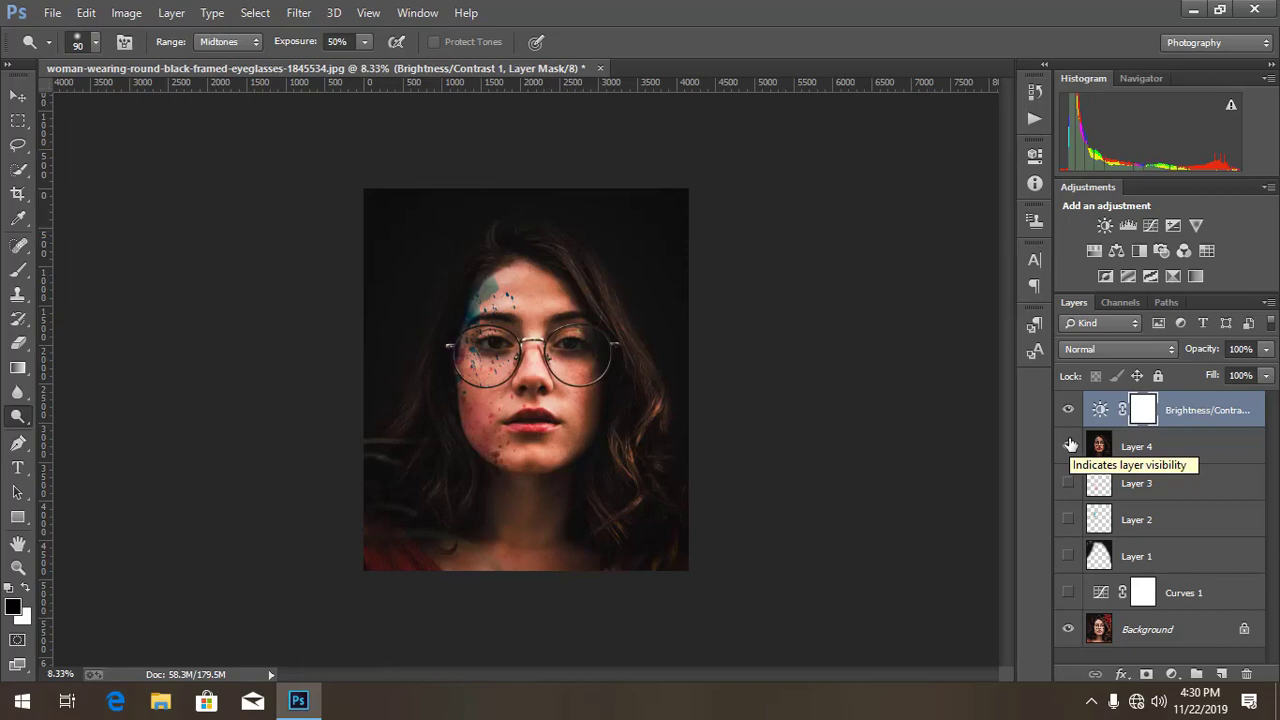
pyautogui.hotkey('ctrl', '+')
pyautogui.hotkey('ctrl', '+')
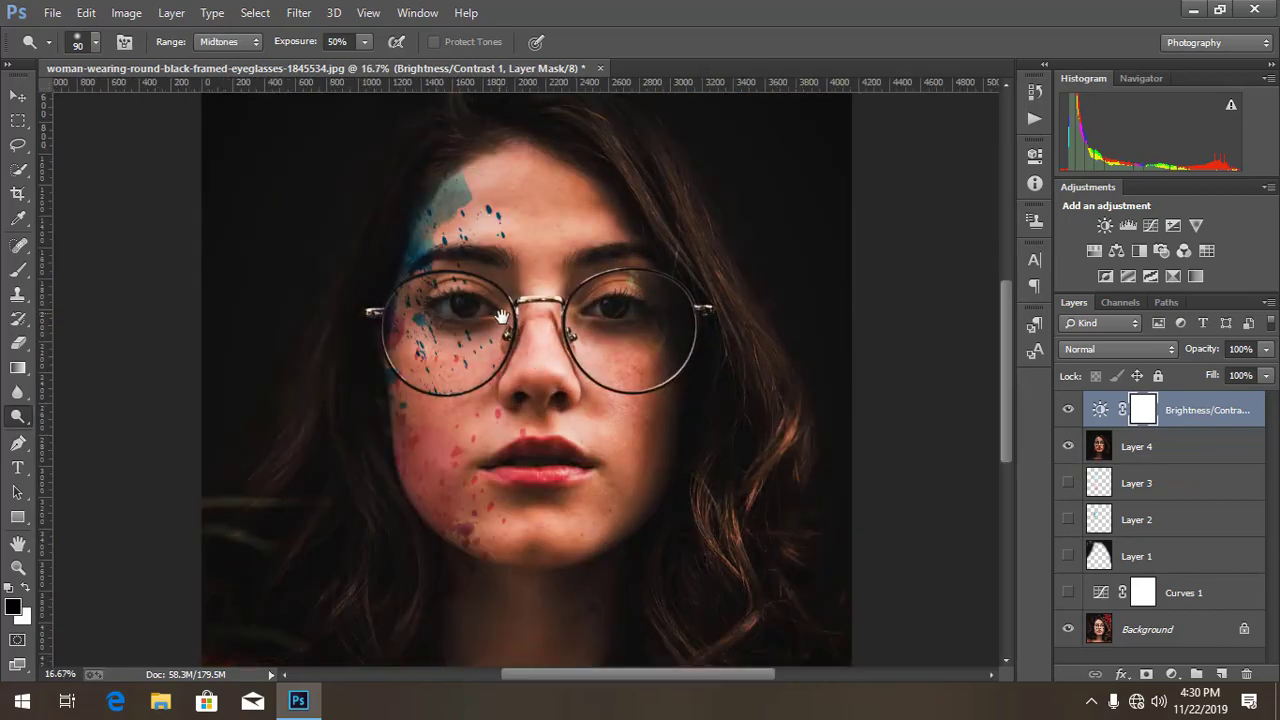
pyautogui.hotkey('ctrl', '+')
pyautogui.moveTo(497, 250); pyautogui.dragTo(475, 293)
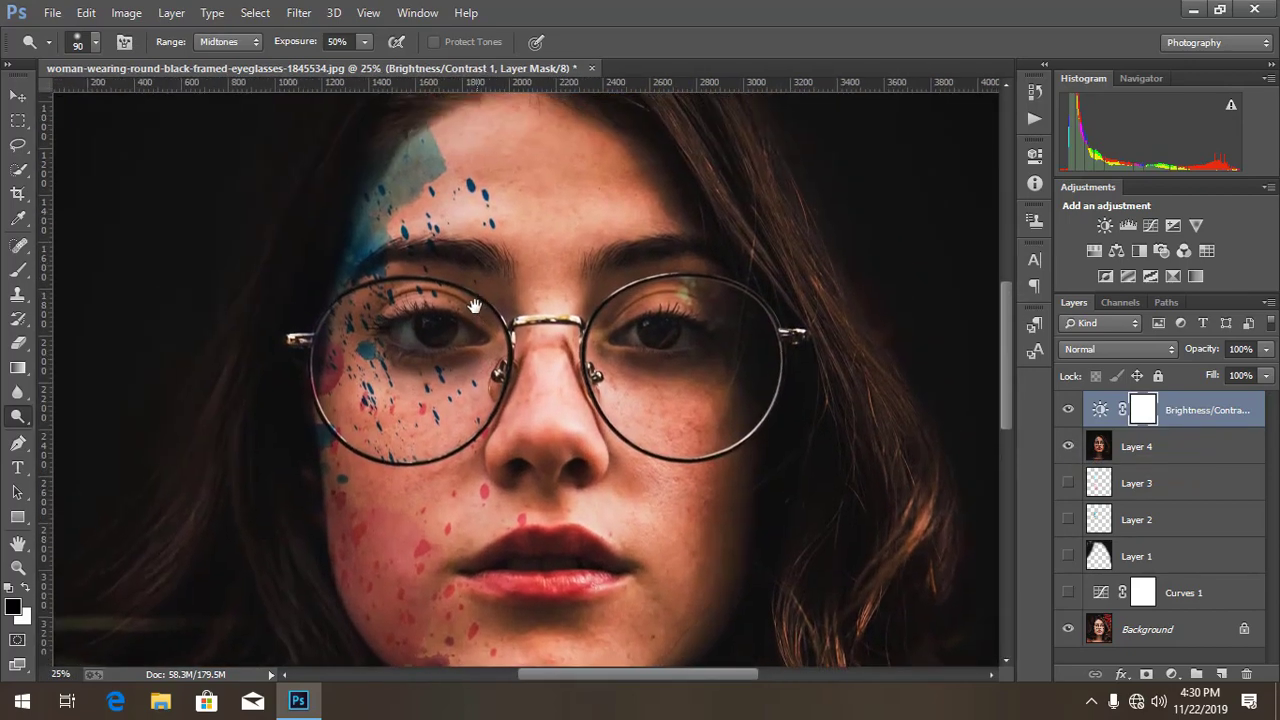
pyautogui.scroll(-5, 475, 293)
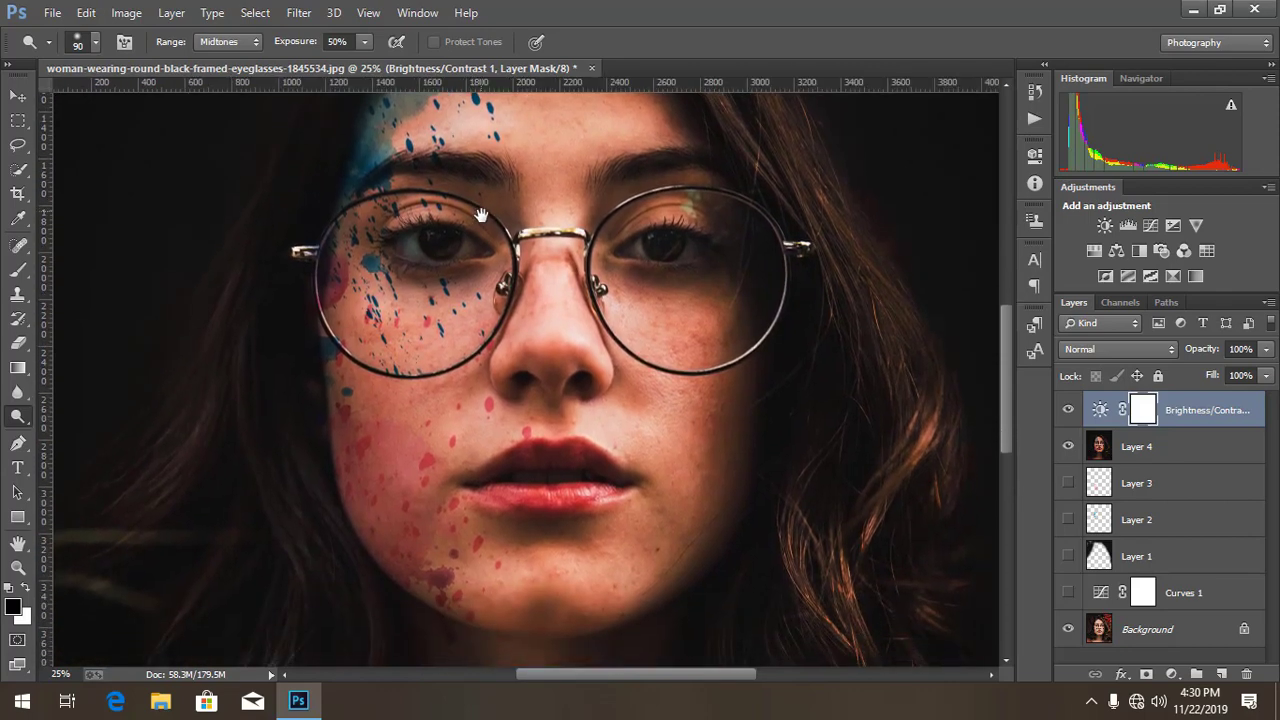
pyautogui.moveTo(475, 380); pyautogui.dragTo(493, 257)
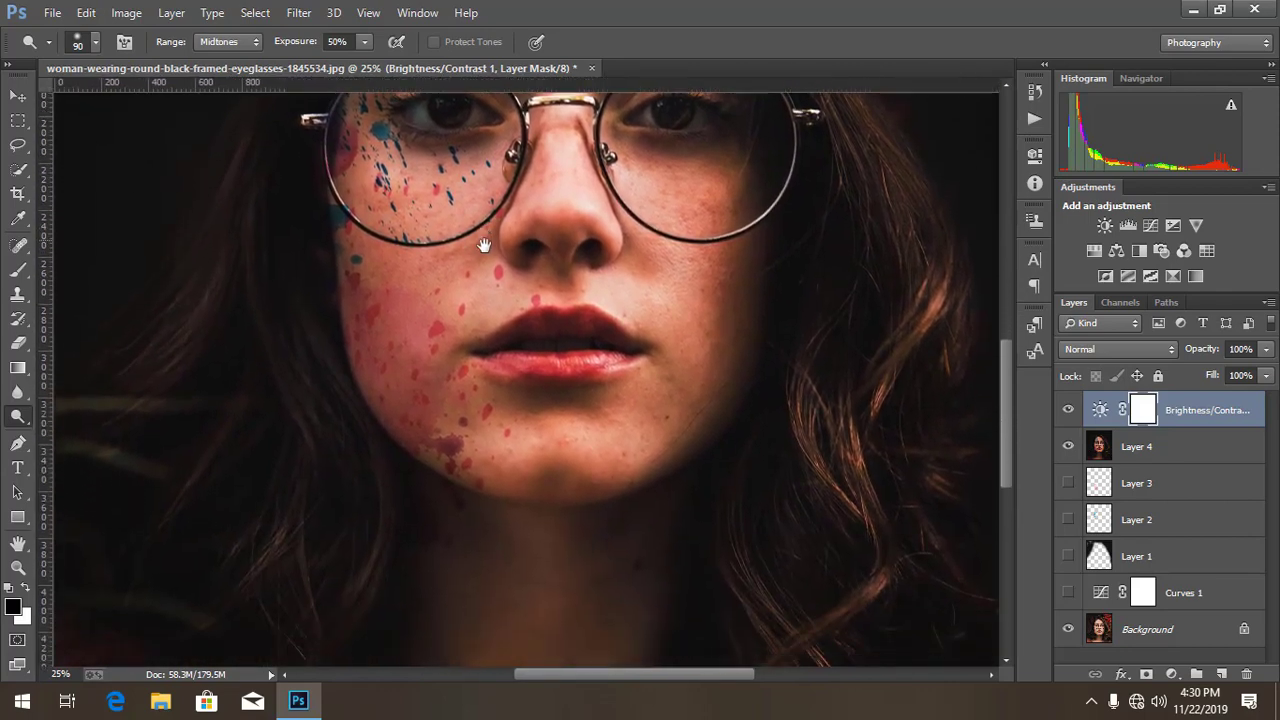
pyautogui.hotkey('ctrl', '-')
pyautogui.hotkey('ctrl', '-')
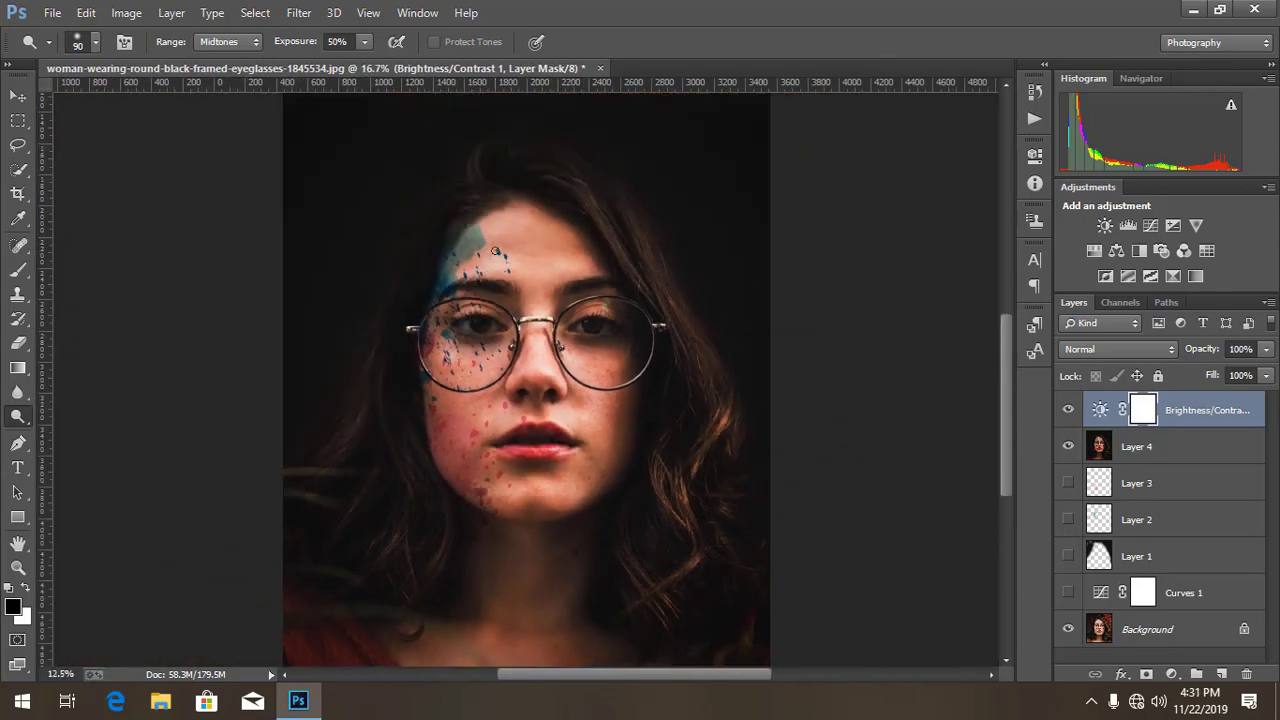